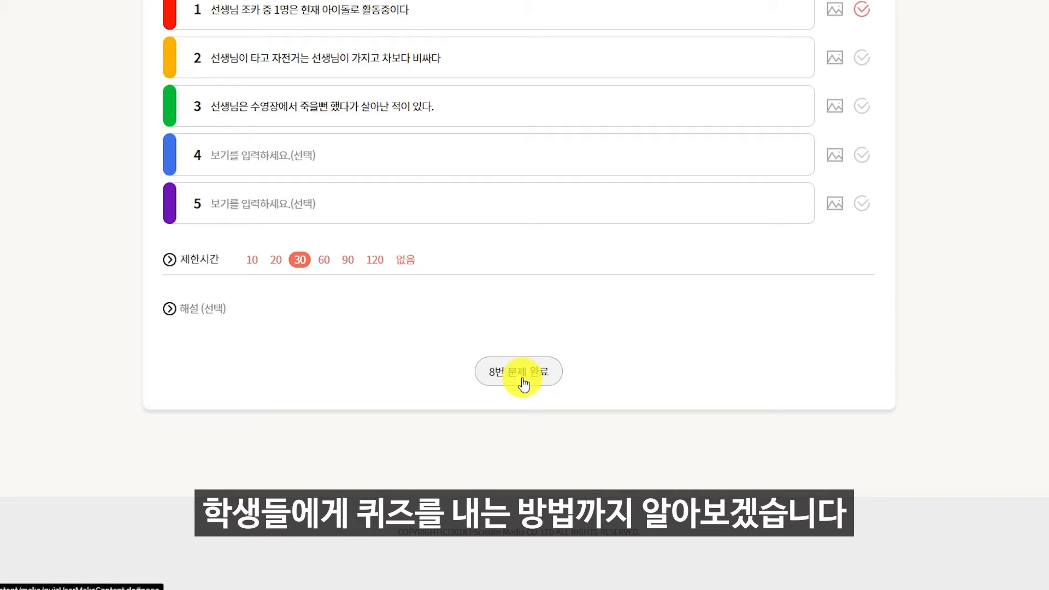
Complete question 8 and add a 선택형 question 9 asking "다음 보기 3가지 중 2가지는 진실, 나머지 1가지는 거짓입니다. 어느 것이 거짓일까요?"
{"action": "left_click", "coordinate": [524, 372]}
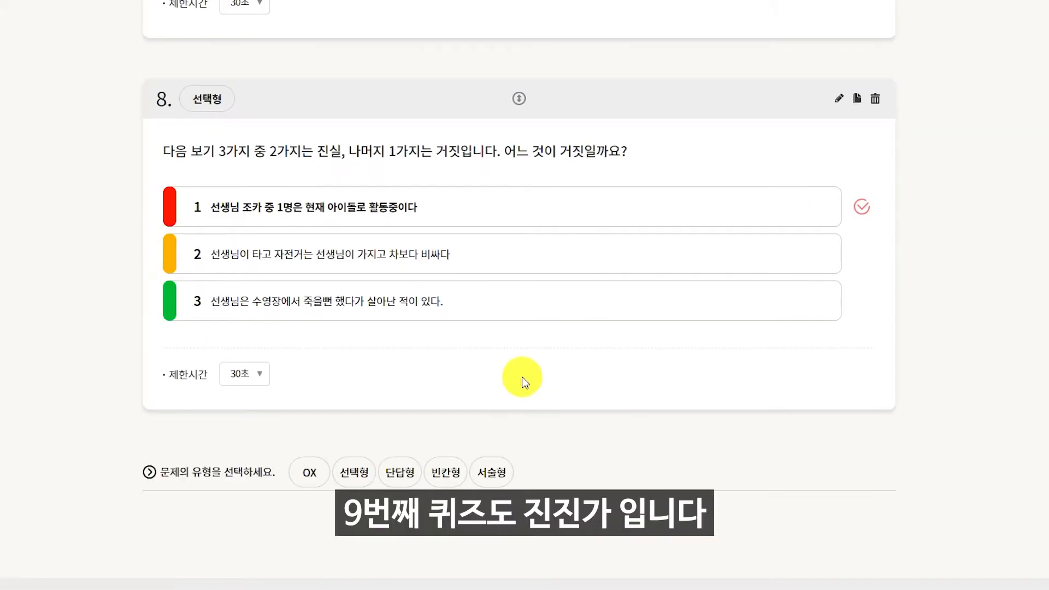
{"action": "scroll", "coordinate": [524, 375], "scroll_direction": "down", "scroll_amount": 1}
{"action": "left_click", "coordinate": [359, 404]}
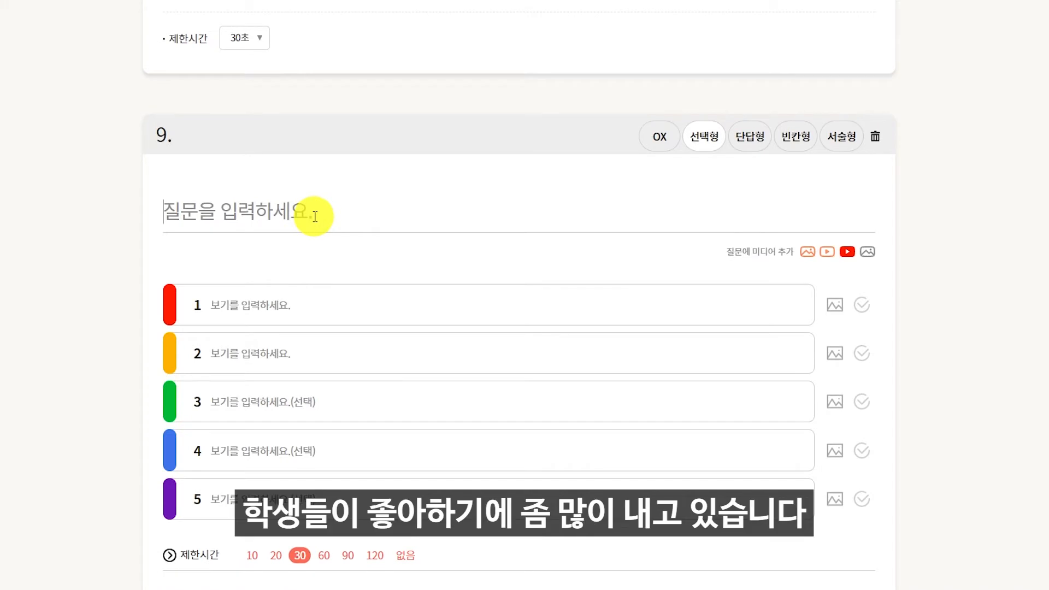
{"action": "type", "text": "다음 보기 3가지 중 2가지는 진실, 나머지 1가지는 거짓입니다. 어느 것이 거짓일까요?"}
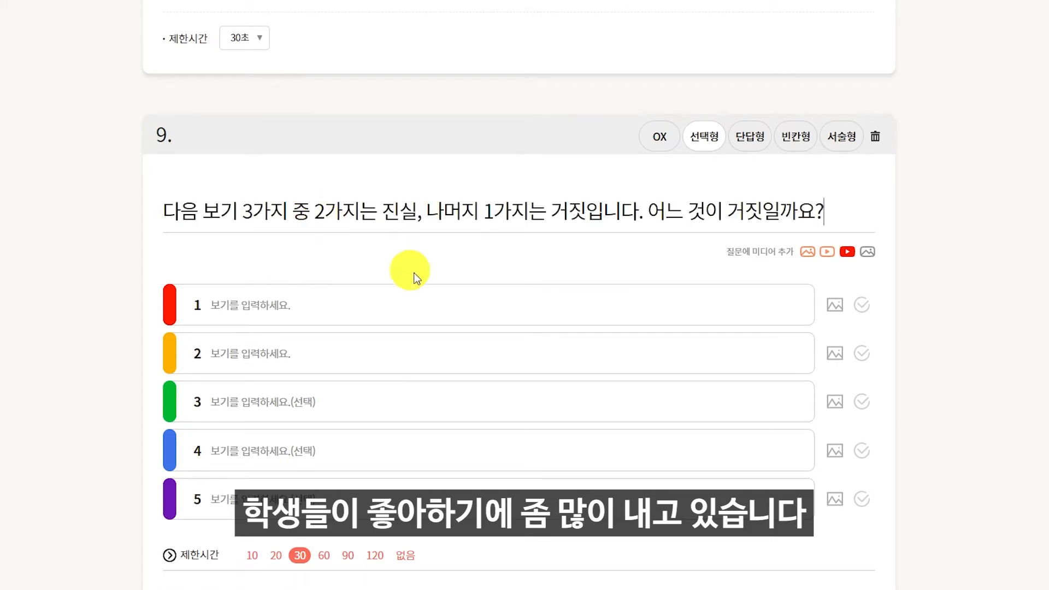
Enter "선생님은 스케이트보드 묘기 연습을 하다 실패해서 양 다리에 금이 간 적이 있다." as question 9's first choice
{"action": "left_click", "coordinate": [381, 315]}
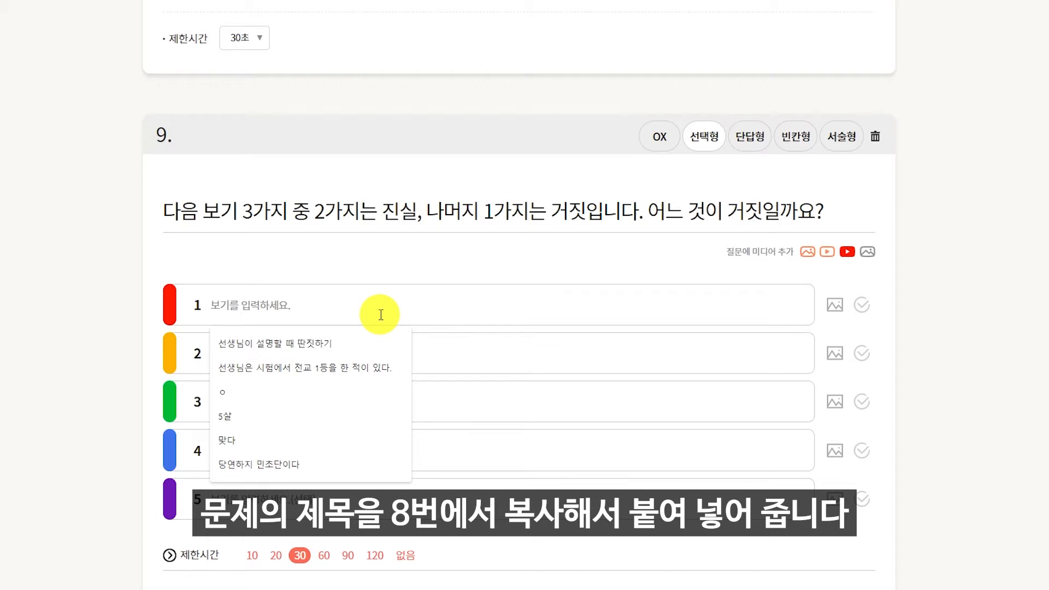
{"action": "type", "text": "선생님은"}
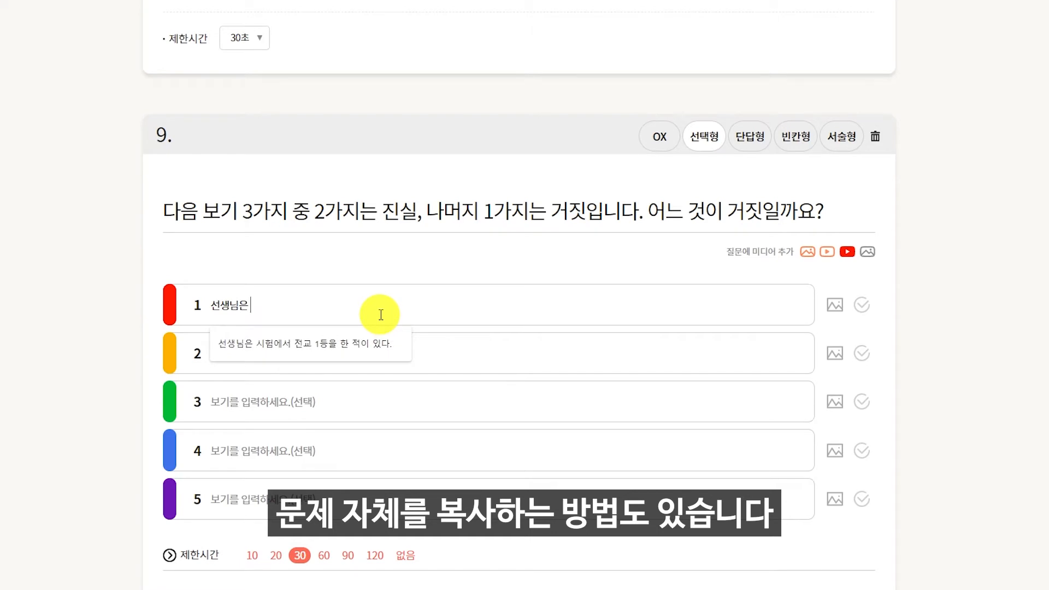
{"action": "scroll", "coordinate": [887, 230], "scroll_direction": "up", "scroll_amount": 7}
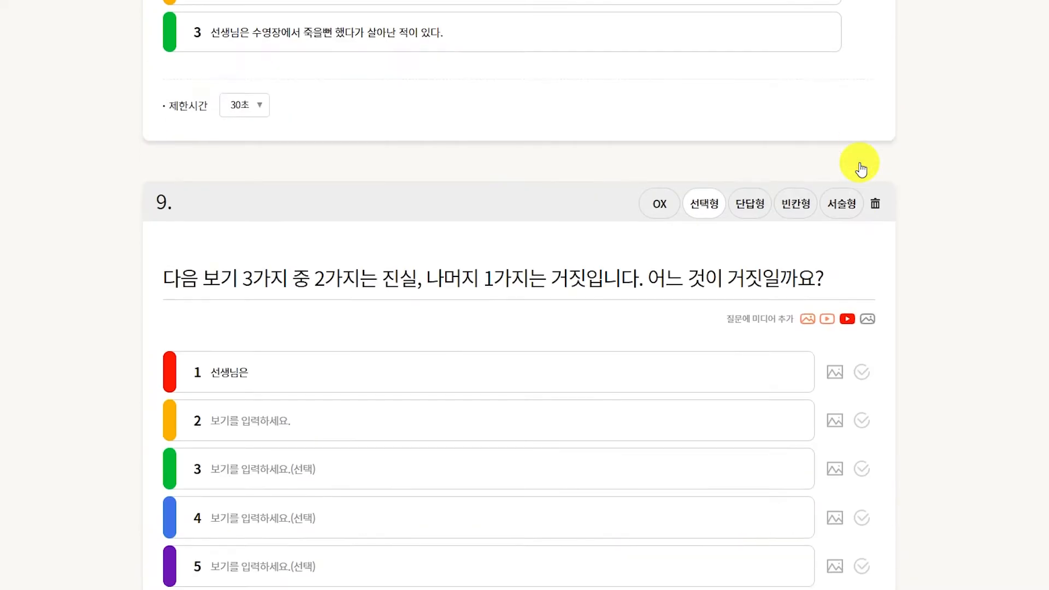
{"action": "left_click", "coordinate": [300, 391]}
{"action": "type", "text": "스케이크"}
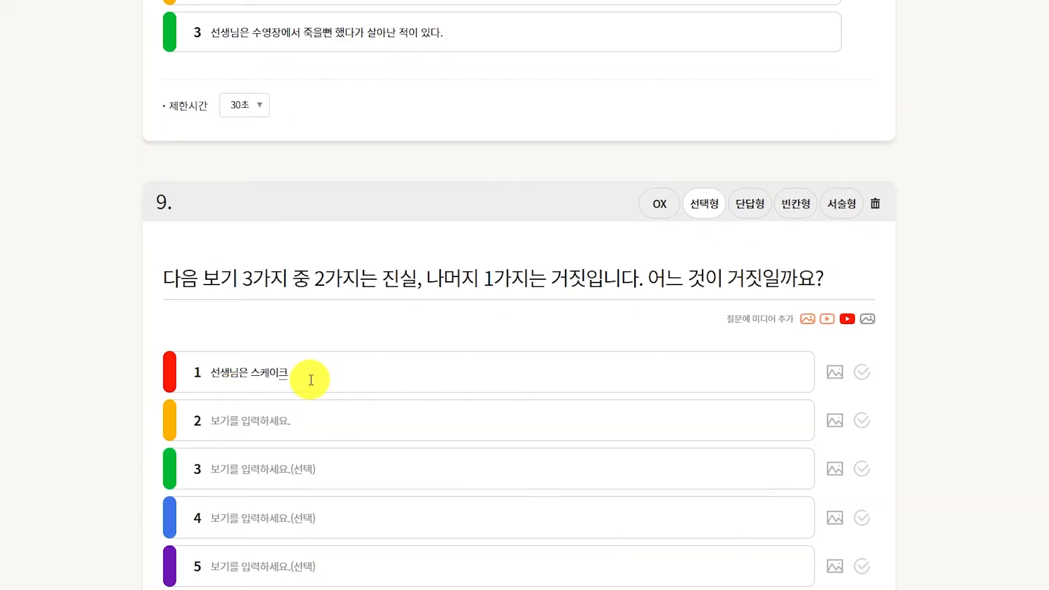
{"action": "key", "text": "BackSpace"}
{"action": "type", "text": "트보드 묘기"}
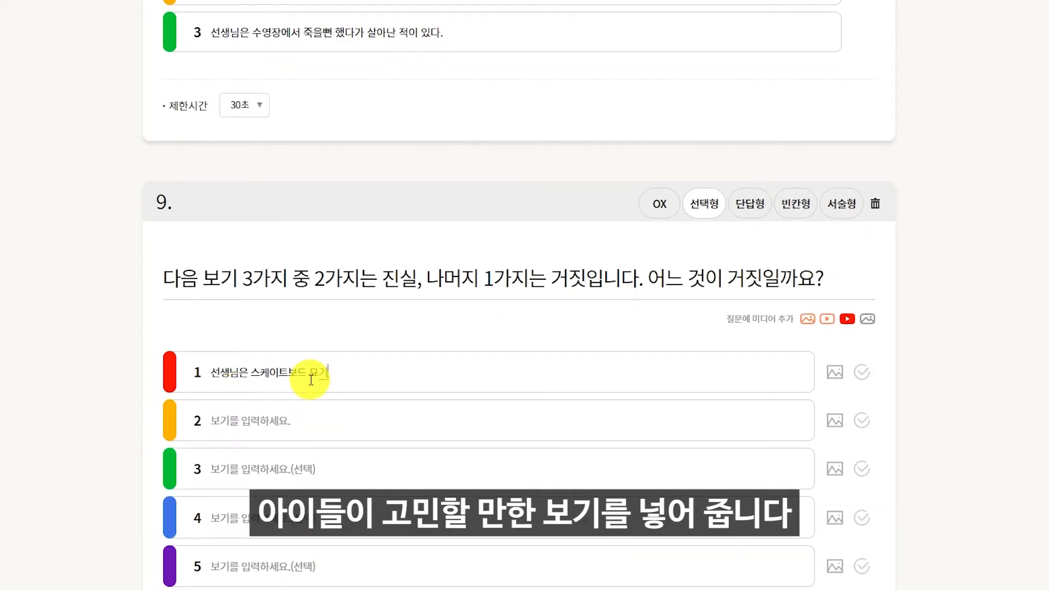
{"action": "type", "text": " 연습을 핟다 실패해서 양 다리에 ㄱ"}
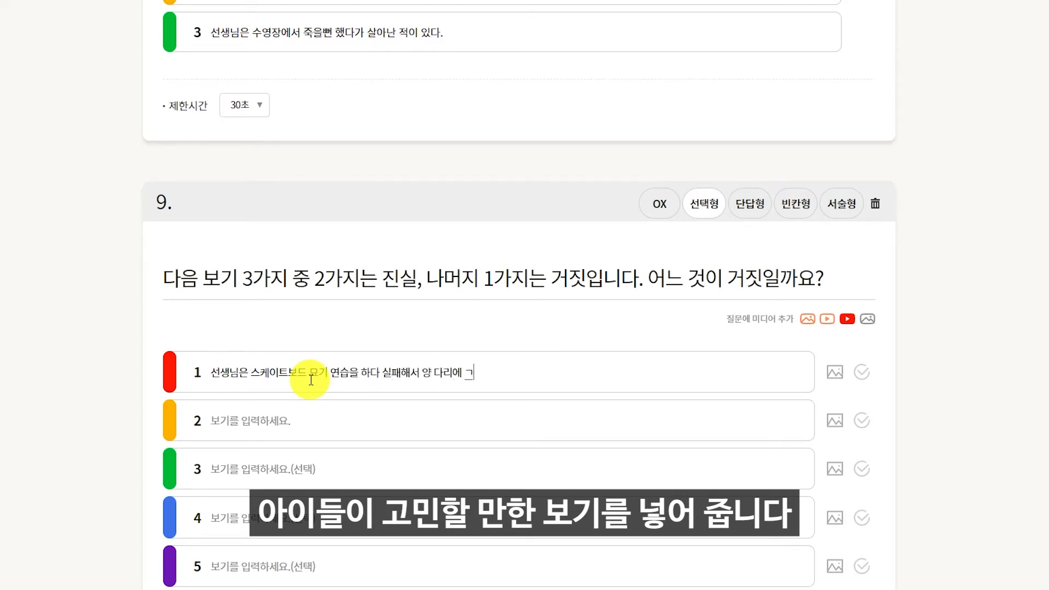
{"action": "key", "text": "BackSpace"}
{"action": "type", "text": "금이 간 적이 있다."}
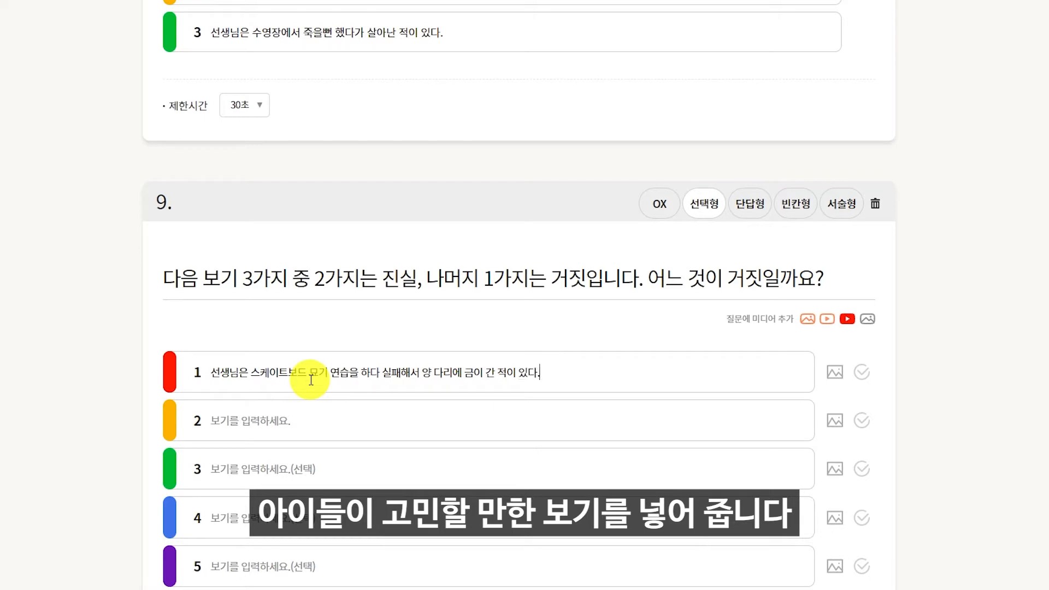
Enter "비슷한 시기에 여학생 2명에게 고백을 받아본적이 있다." as the second choice of question 9
{"action": "left_click", "coordinate": [418, 412]}
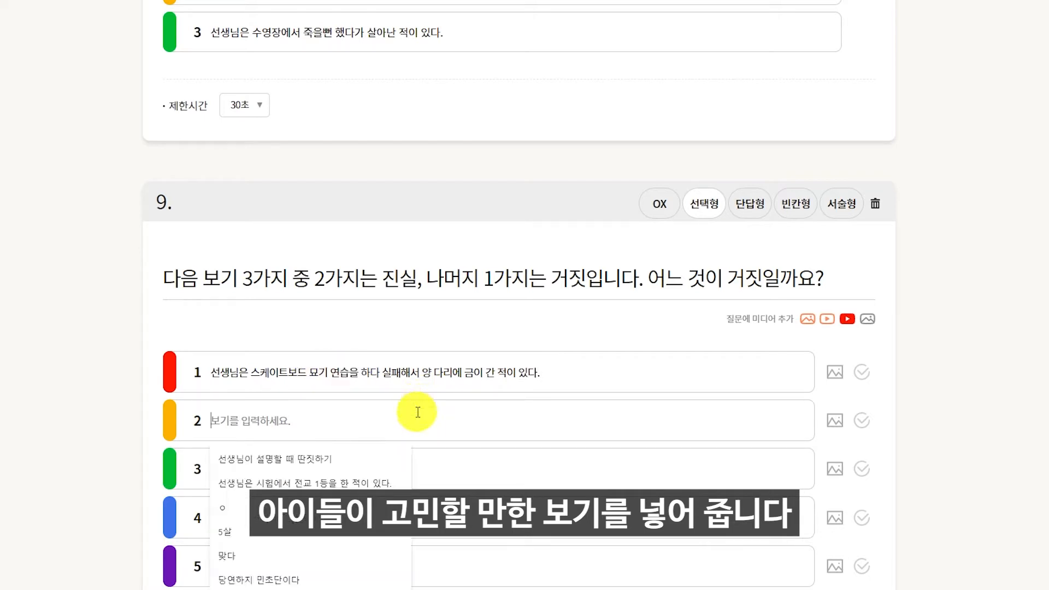
{"action": "type", "text": "비슷한 시기에"}
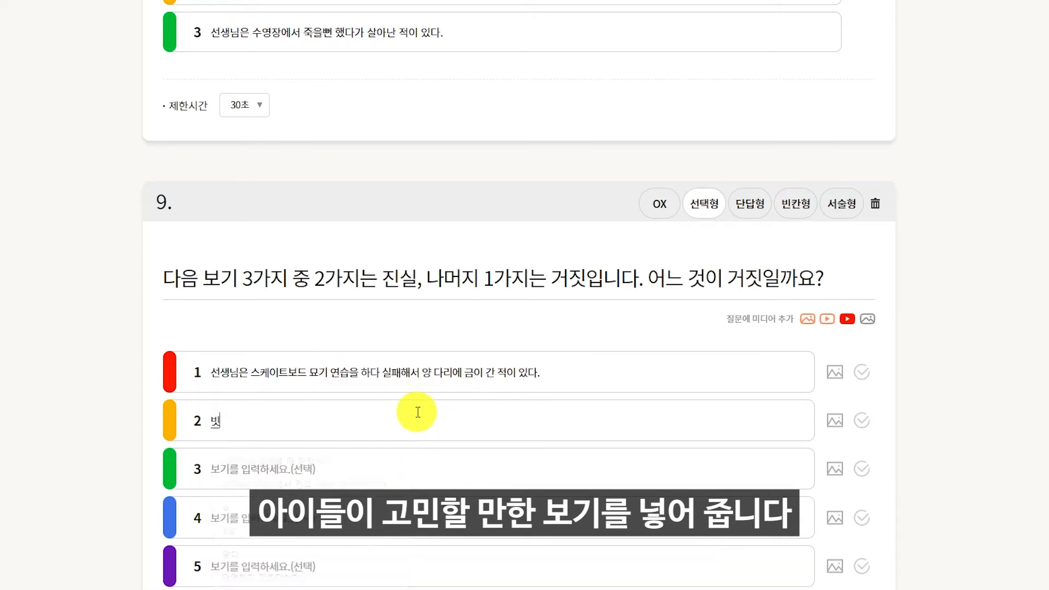
{"action": "type", "text": " 여학생 2명ㅇ"}
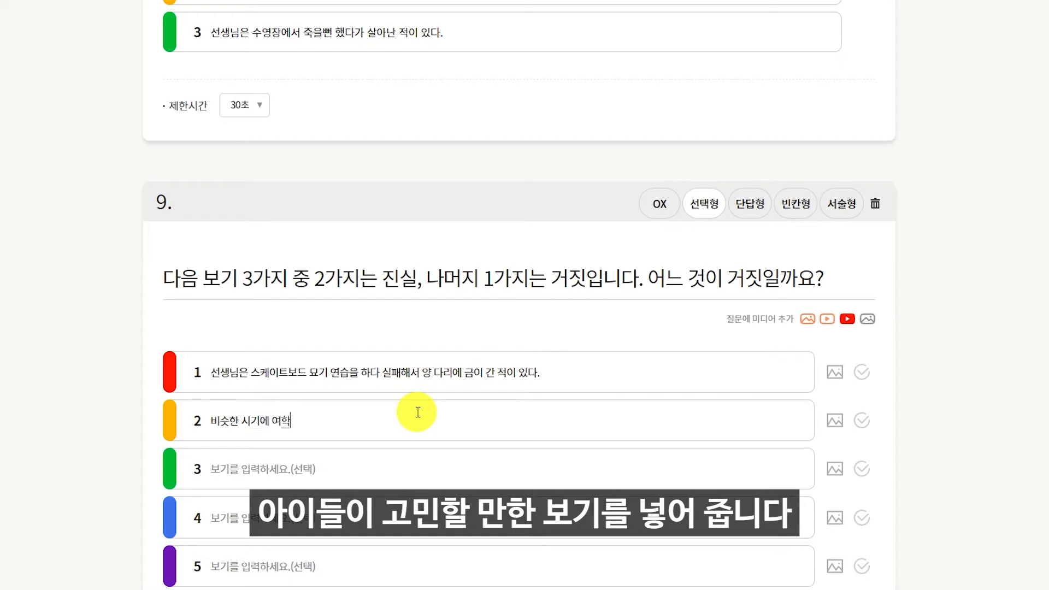
{"action": "type", "text": "에게 고백을 받ㅇ아본적이 있다."}
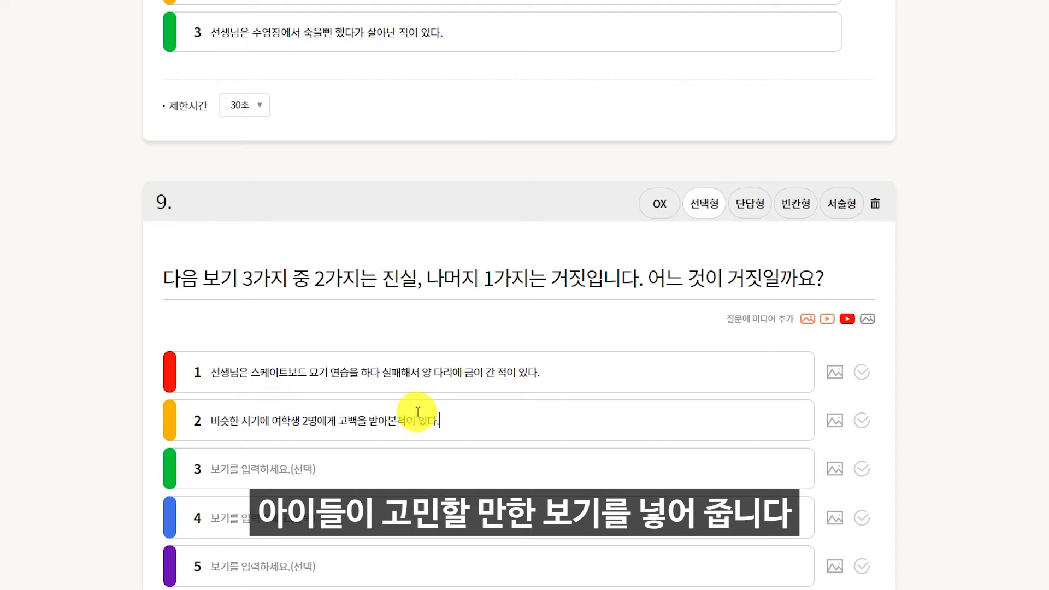
Enter "선생님도 이렇게 살찔 줄 몰랐다." as the third choice of question 9
{"action": "left_click", "coordinate": [385, 473]}
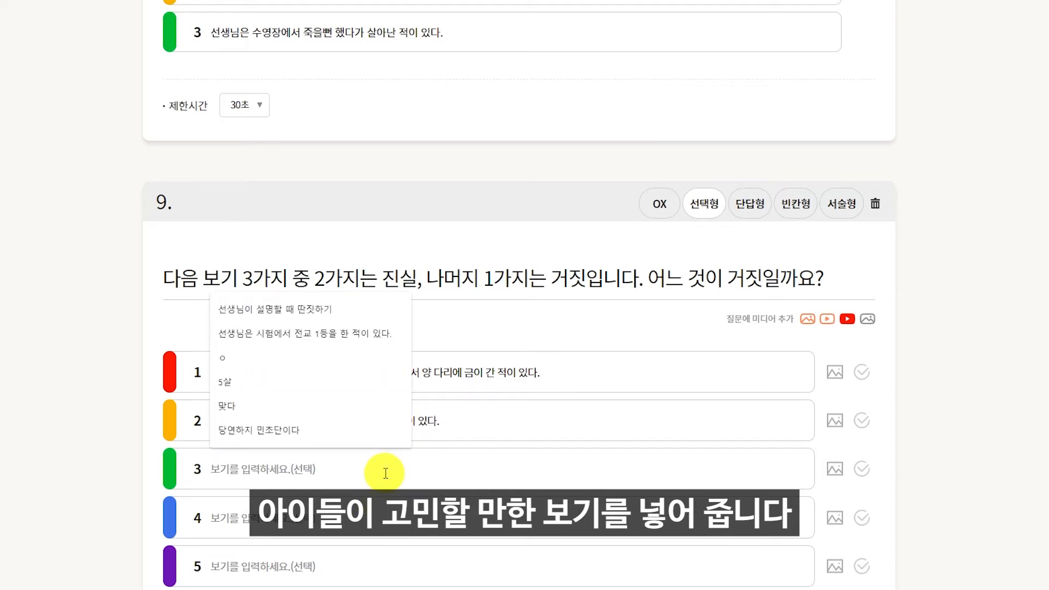
{"action": "type", "text": "선생님도 이러"}
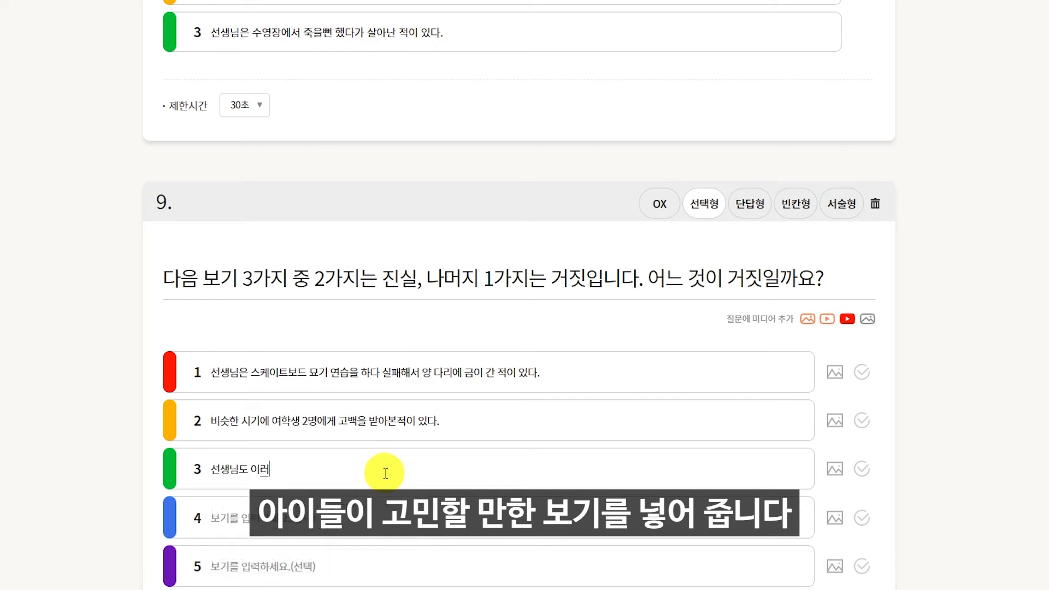
{"action": "type", "text": "렇게 사"}
{"action": "type", "text": "찔 줄 몰랐다."}
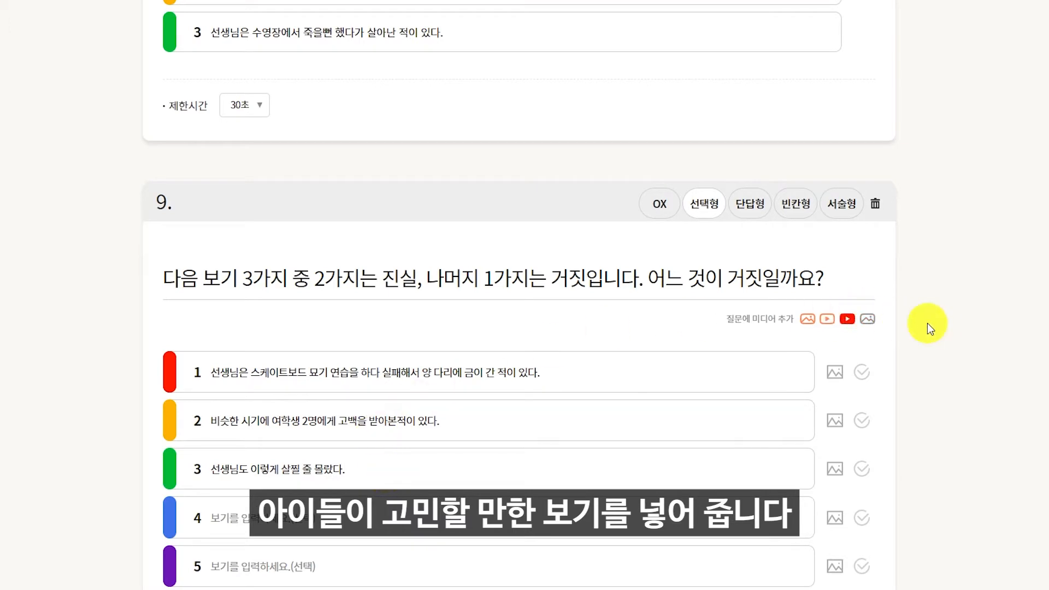
Mark the first choice, about the skateboard injury, as the correct answer and complete question 9
{"action": "scroll", "coordinate": [959, 334], "scroll_direction": "down", "scroll_amount": 1}
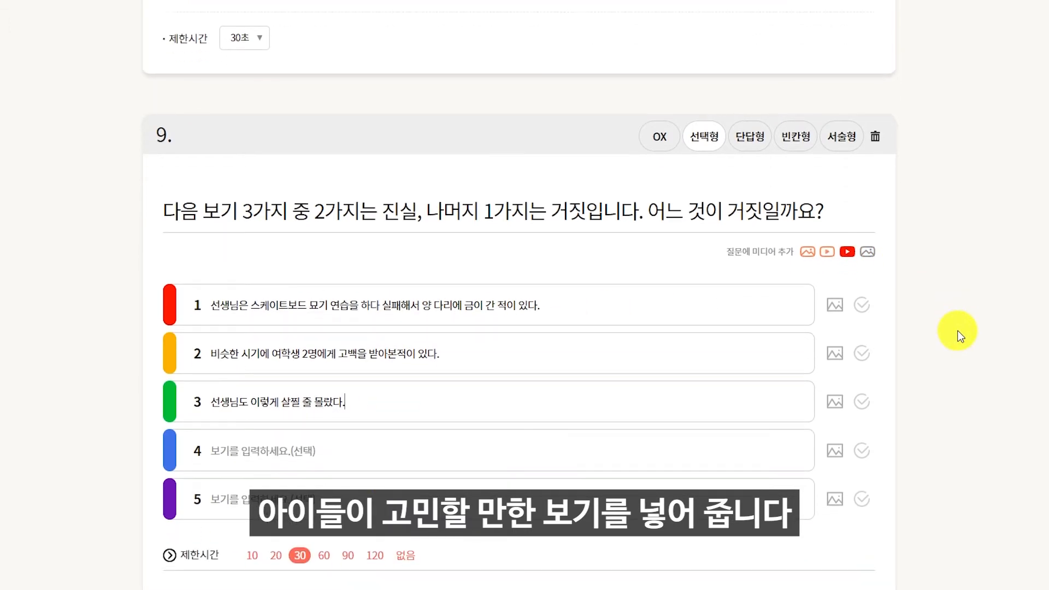
{"action": "left_click", "coordinate": [863, 314]}
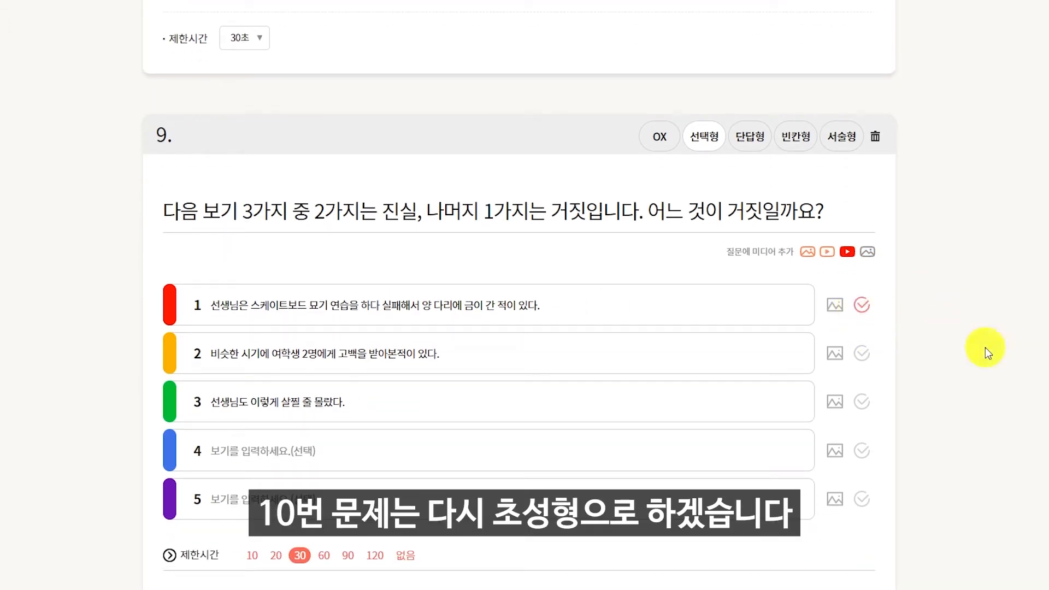
{"action": "scroll", "coordinate": [755, 263], "scroll_direction": "down", "scroll_amount": 4}
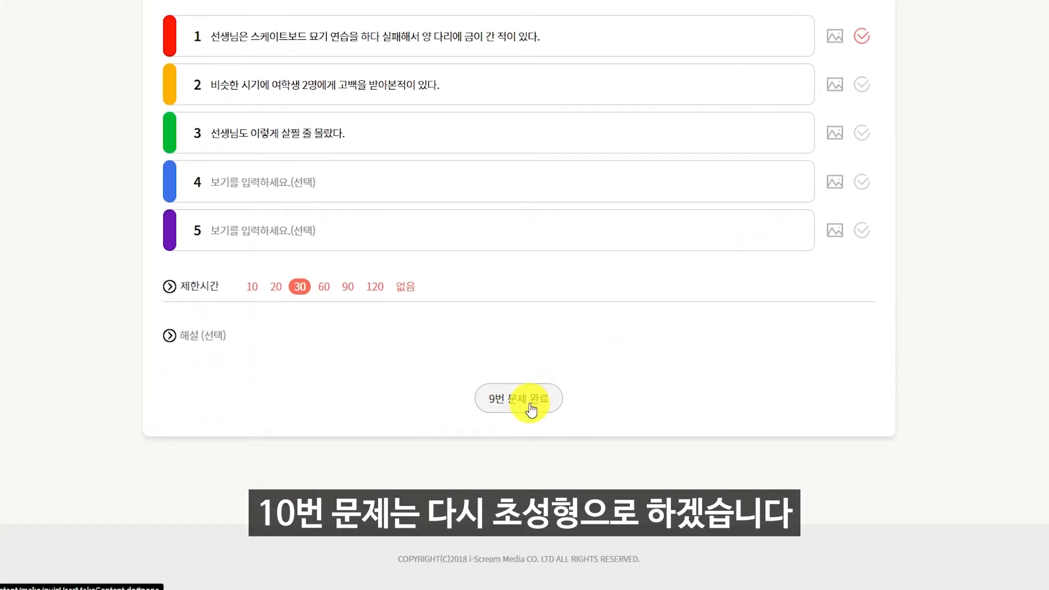
{"action": "left_click", "coordinate": [532, 405]}
Add a fill-in-the-blank (빈칸형) question 10 asking "선생님이 기르는 애완동물은?"
{"action": "scroll", "coordinate": [529, 403], "scroll_direction": "down", "scroll_amount": 2}
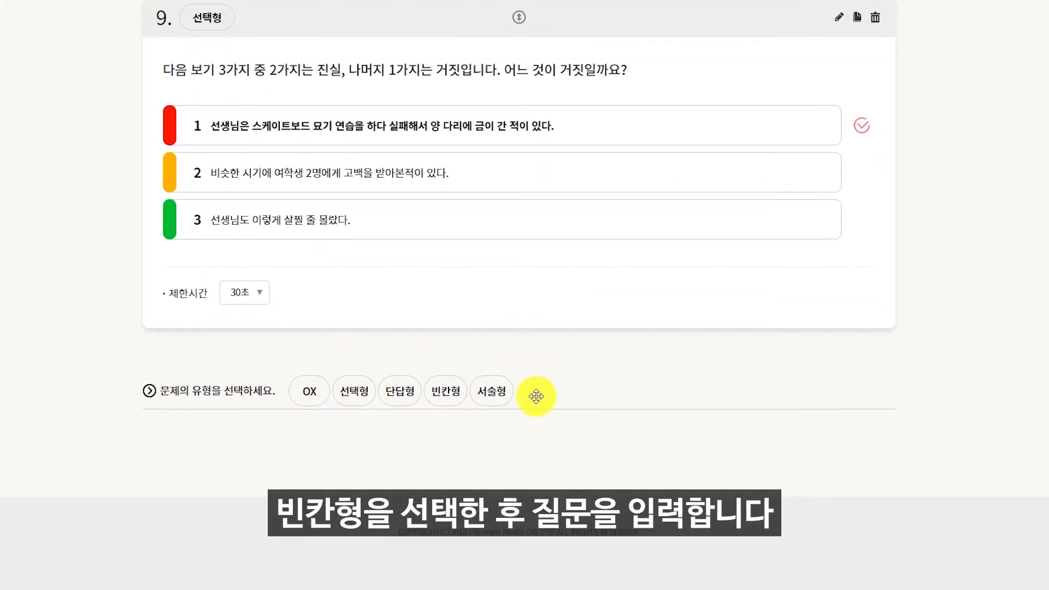
{"action": "left_click", "coordinate": [438, 401]}
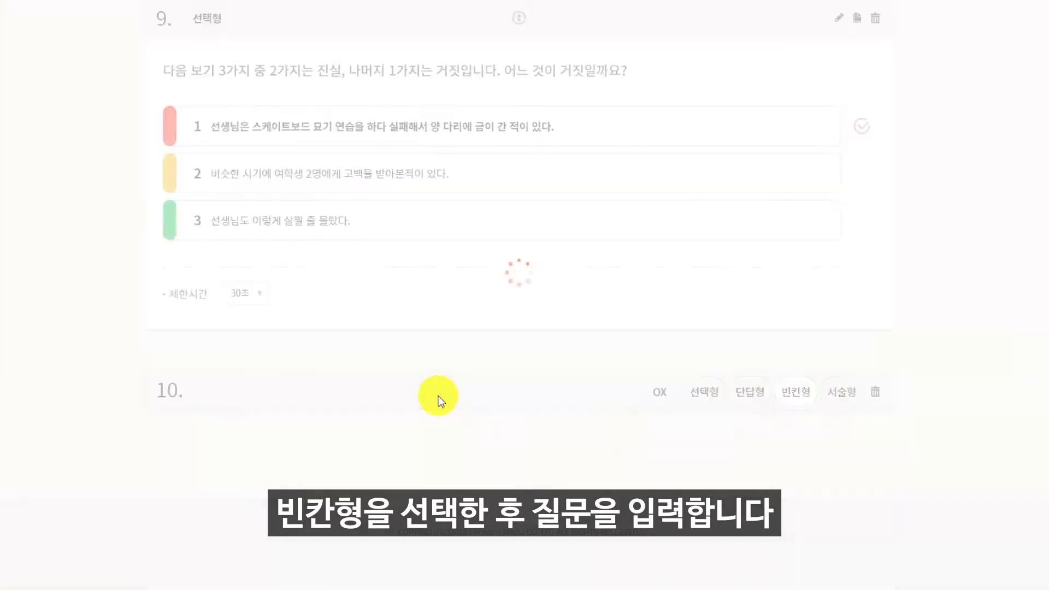
{"action": "left_click", "coordinate": [308, 199]}
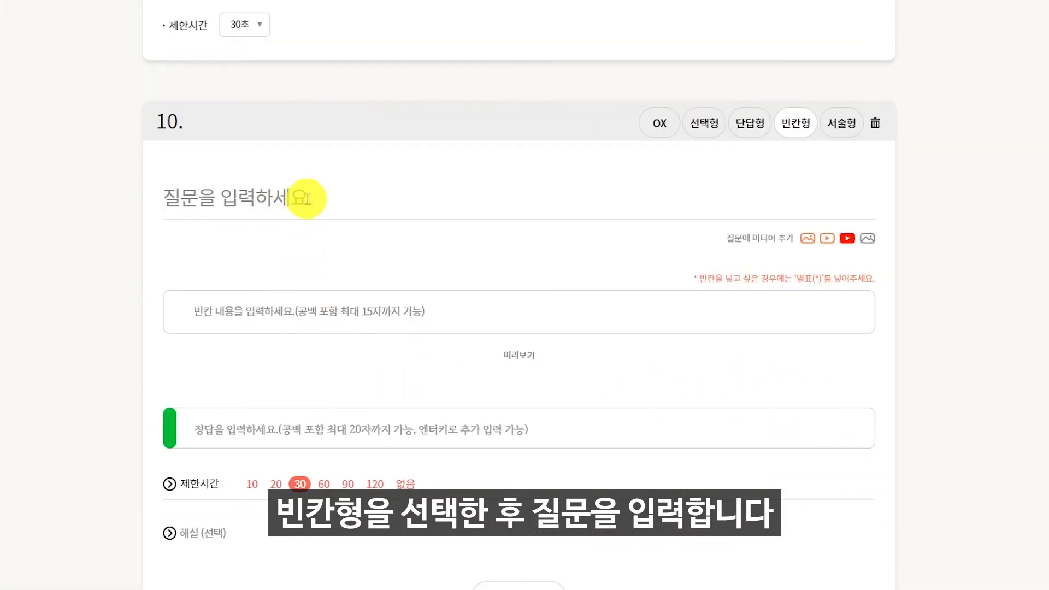
{"action": "type", "text": "선생님이 길"}
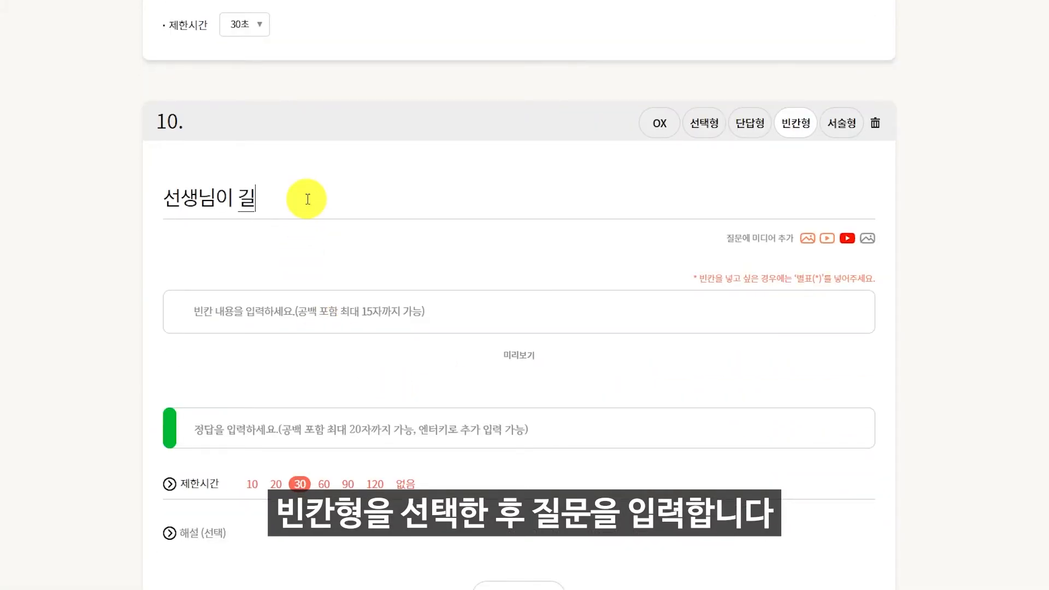
{"action": "key", "text": "BackSpace"}
{"action": "type", "text": "기르는 애완동물은"}
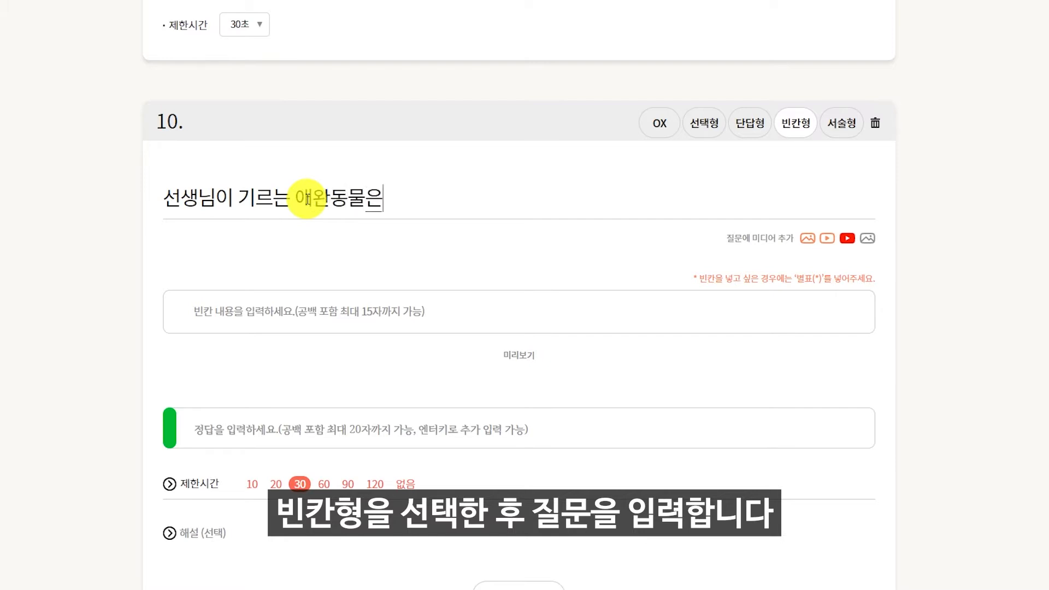
{"action": "type", "text": "?"}
Enter the initial consonants "ㄱㅂㅇ" as the blank content of question 10
{"action": "left_click", "coordinate": [314, 322]}
{"action": "type", "text": "ㄱ"}
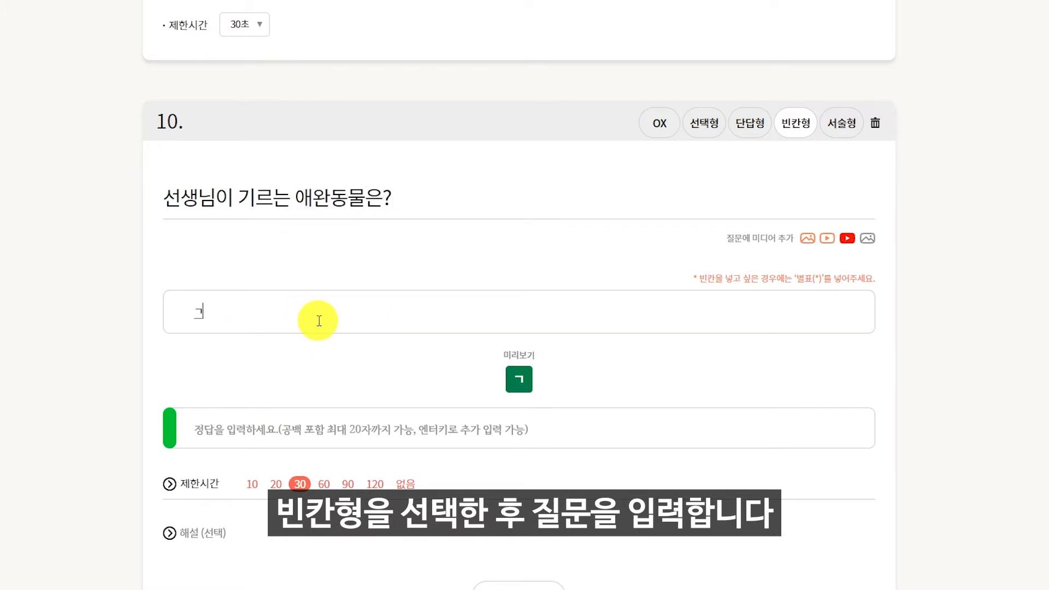
{"action": "type", "text": "ㅂㅇ"}
Enter "거북이" as the correct answer of question 10 and complete the question
{"action": "left_click", "coordinate": [302, 431]}
{"action": "type", "text": "겨"}
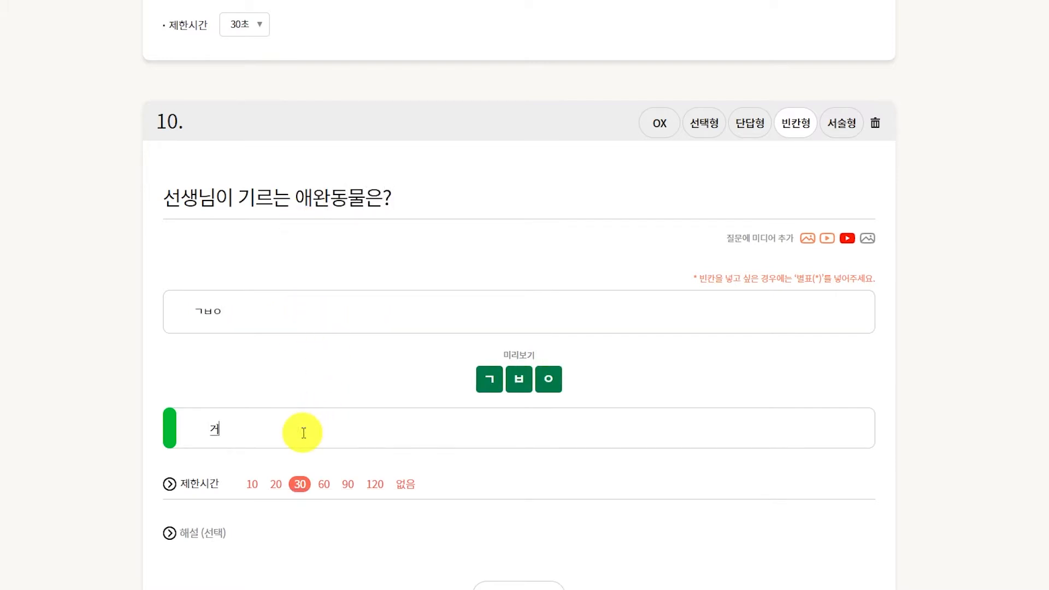
{"action": "type", "text": "북이"}
{"action": "key", "text": "BackSpace"}
{"action": "type", "text": "에"}
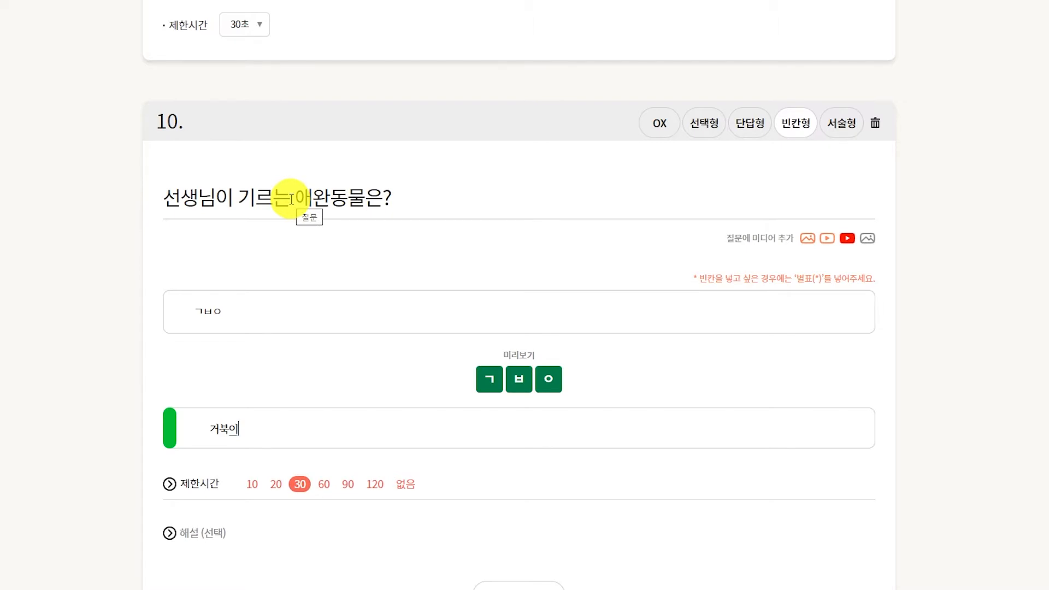
{"action": "scroll", "coordinate": [517, 433], "scroll_direction": "down", "scroll_amount": 4}
{"action": "left_click", "coordinate": [517, 375]}
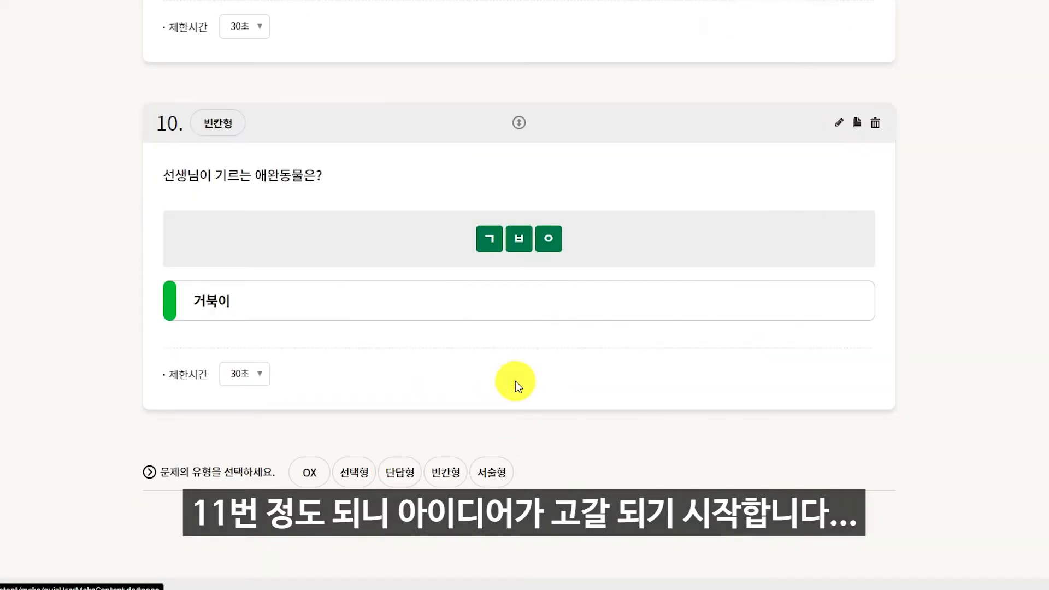
Add an OX question 11 with the statement "선생님은 보통 아침 7시에 일어난다."
{"action": "scroll", "coordinate": [494, 404], "scroll_direction": "down", "scroll_amount": 2}
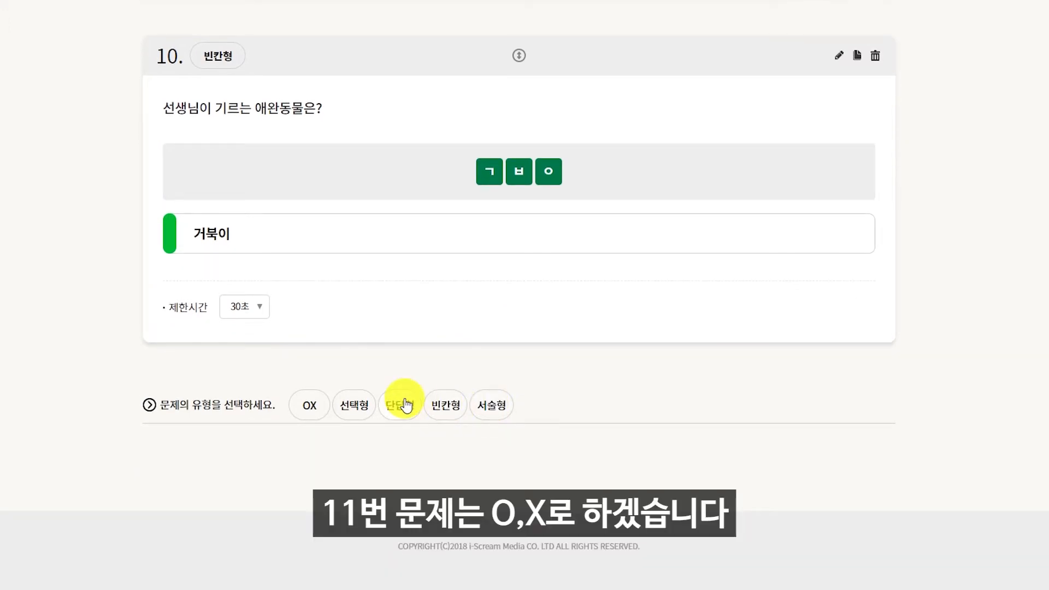
{"action": "left_click", "coordinate": [300, 406]}
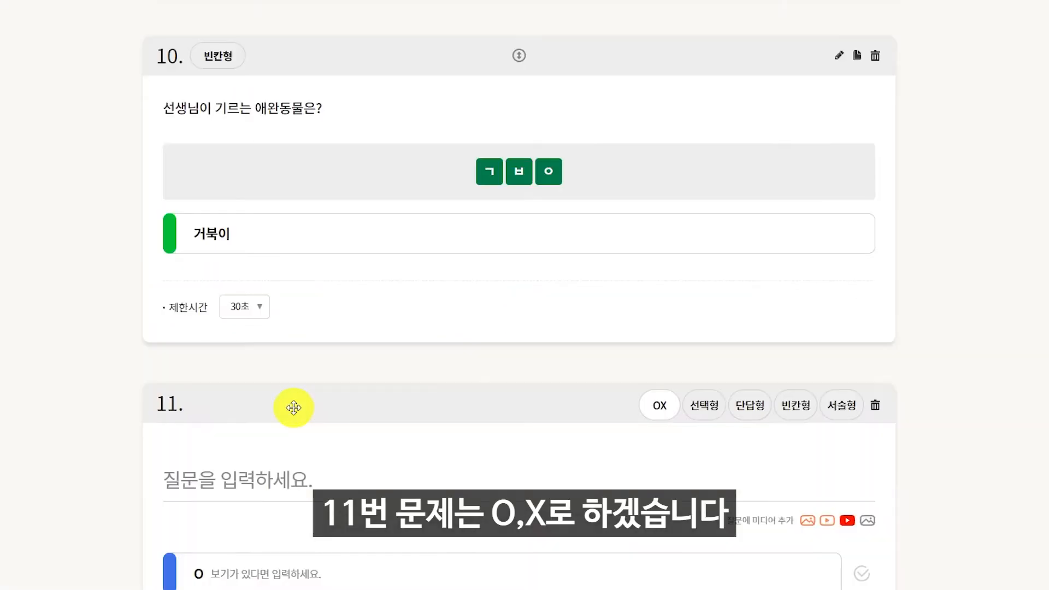
{"action": "scroll", "coordinate": [293, 408], "scroll_direction": "down", "scroll_amount": 2}
{"action": "left_click", "coordinate": [273, 208]}
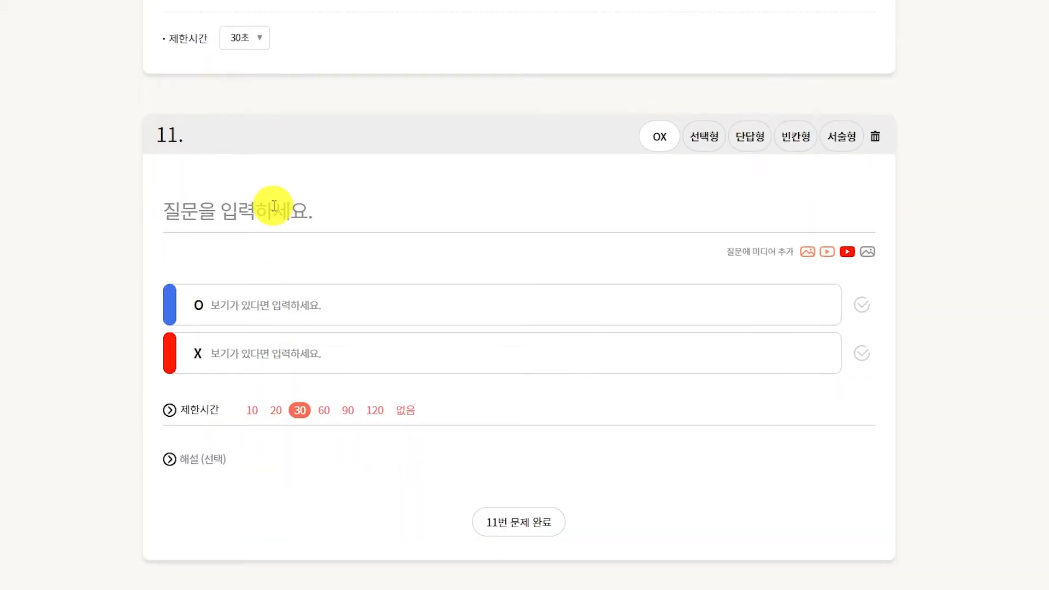
{"action": "type", "text": "선생님은 보통"}
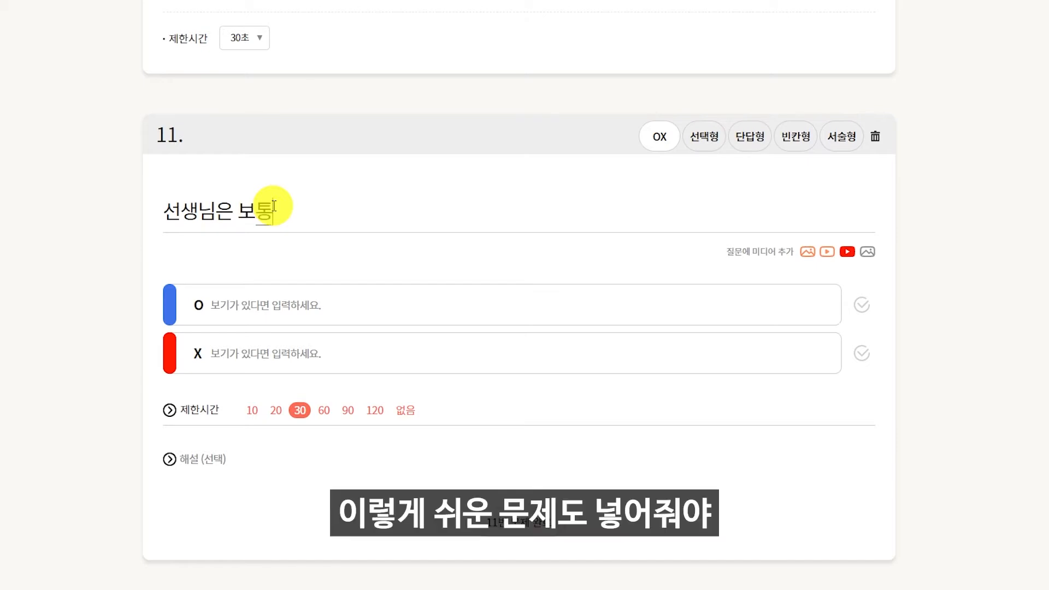
{"action": "type", "text": "아침 7시에 일어난드"}
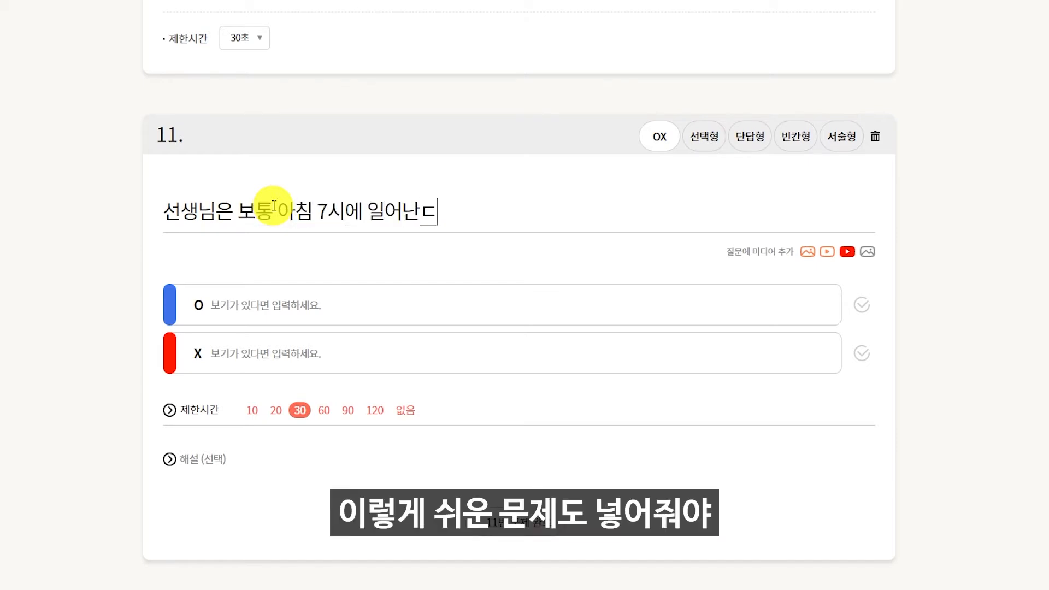
{"action": "key", "text": "BackSpace"}
{"action": "type", "text": "다."}
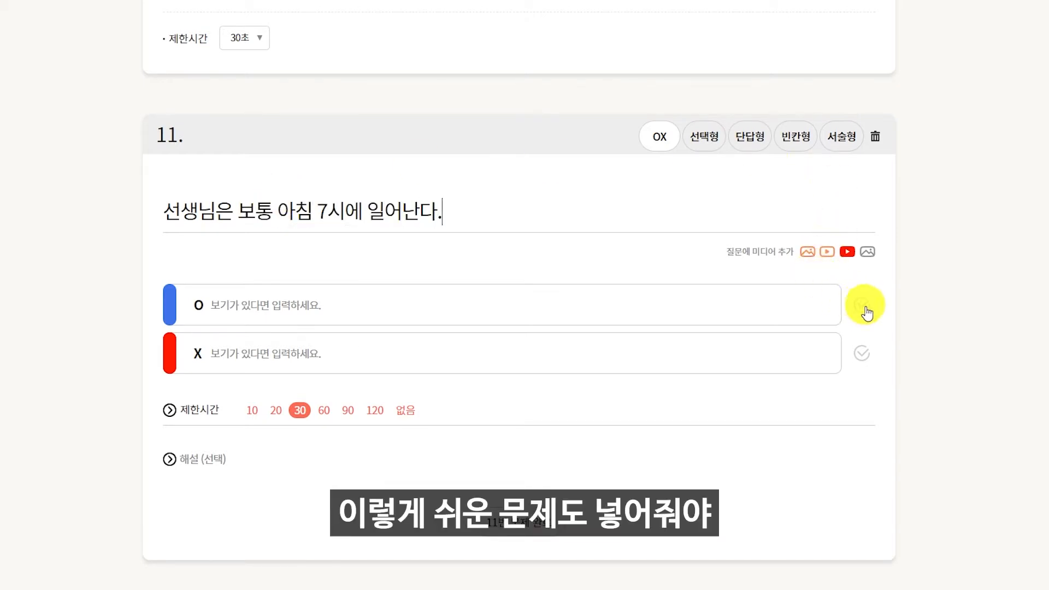
Mark O as the correct answer of question 11 and complete the question
{"action": "left_click", "coordinate": [863, 306]}
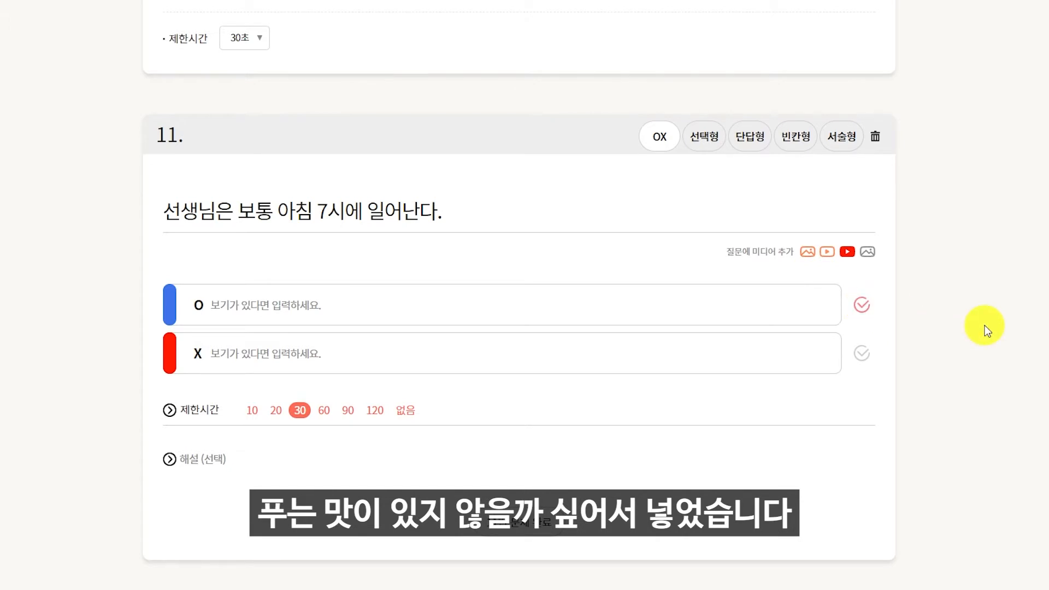
{"action": "left_click", "coordinate": [538, 529]}
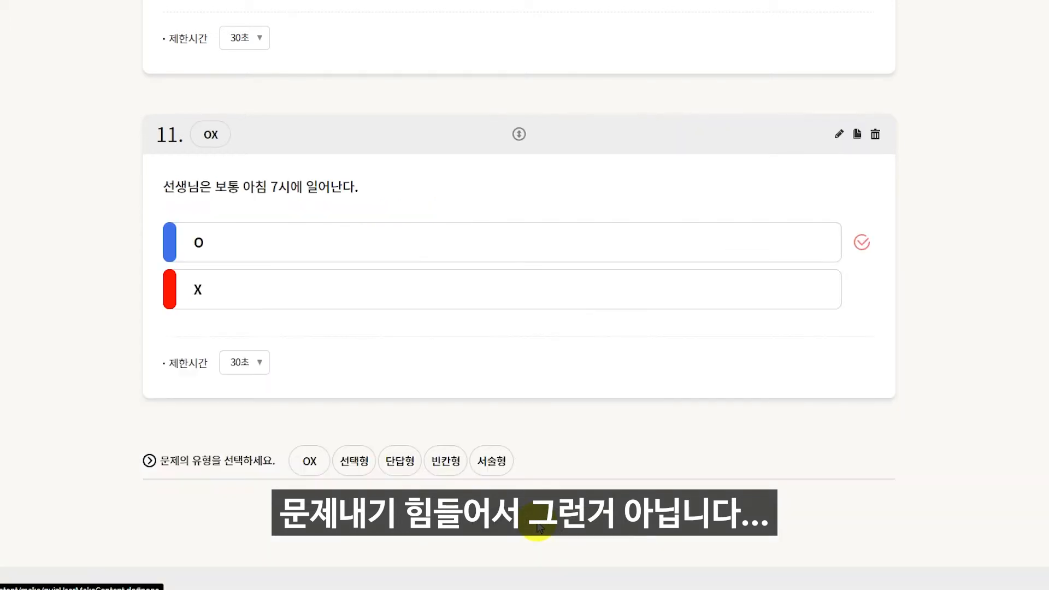
Add an OX question 12 with the statement "선생님은 겁이 많아 번지 점프대 위까지 올라갔다가 무서워서 포기한 적이 있다."
{"action": "left_click", "coordinate": [306, 462]}
{"action": "scroll", "coordinate": [306, 462], "scroll_direction": "down", "scroll_amount": 5}
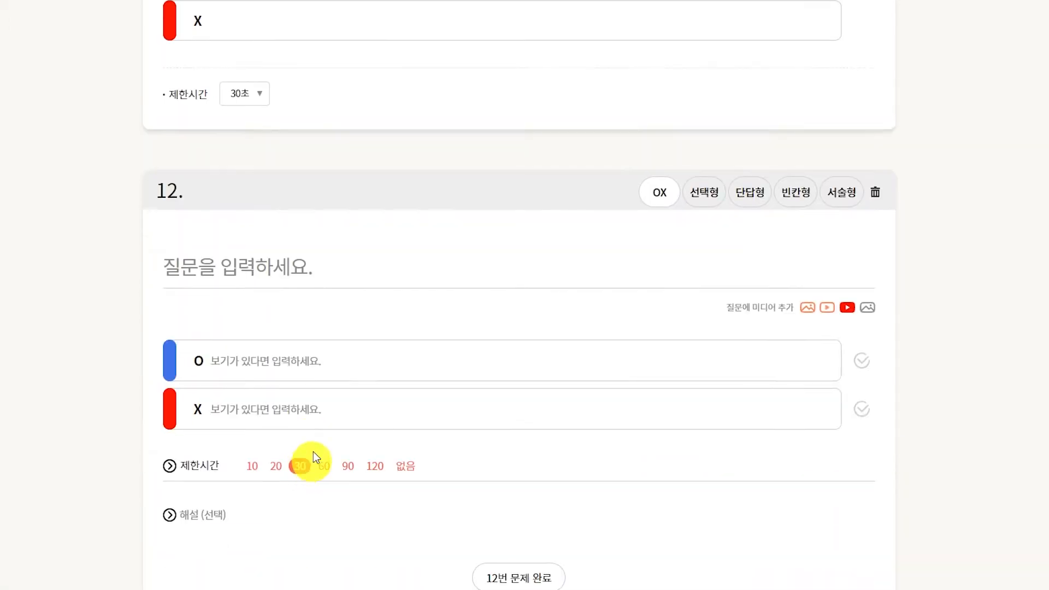
{"action": "left_click", "coordinate": [322, 271]}
{"action": "type", "text": "선생님은 ㄱ"}
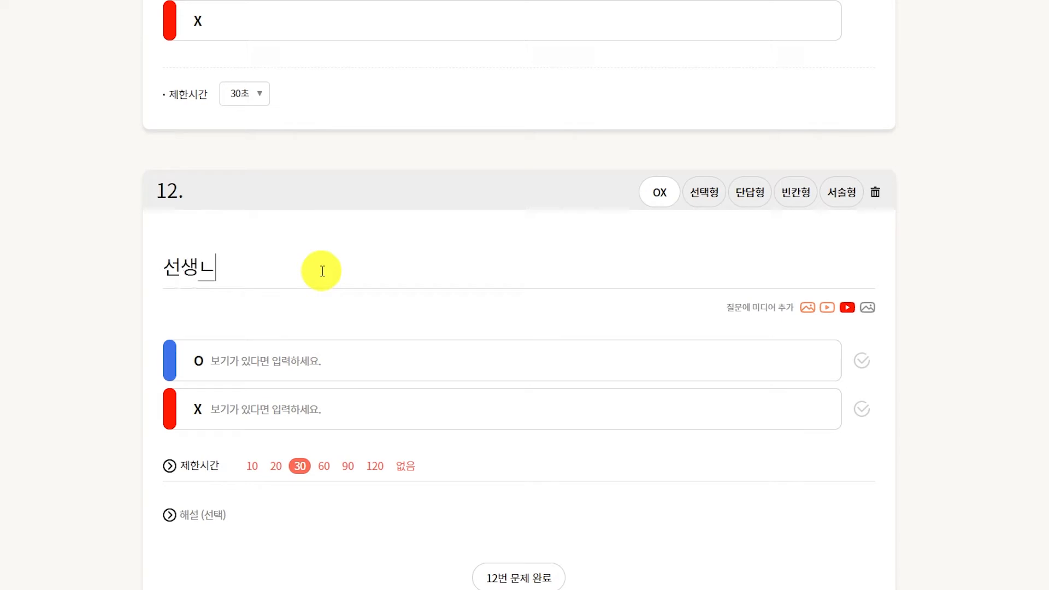
{"action": "type", "text": "겁이 많ㅇ"}
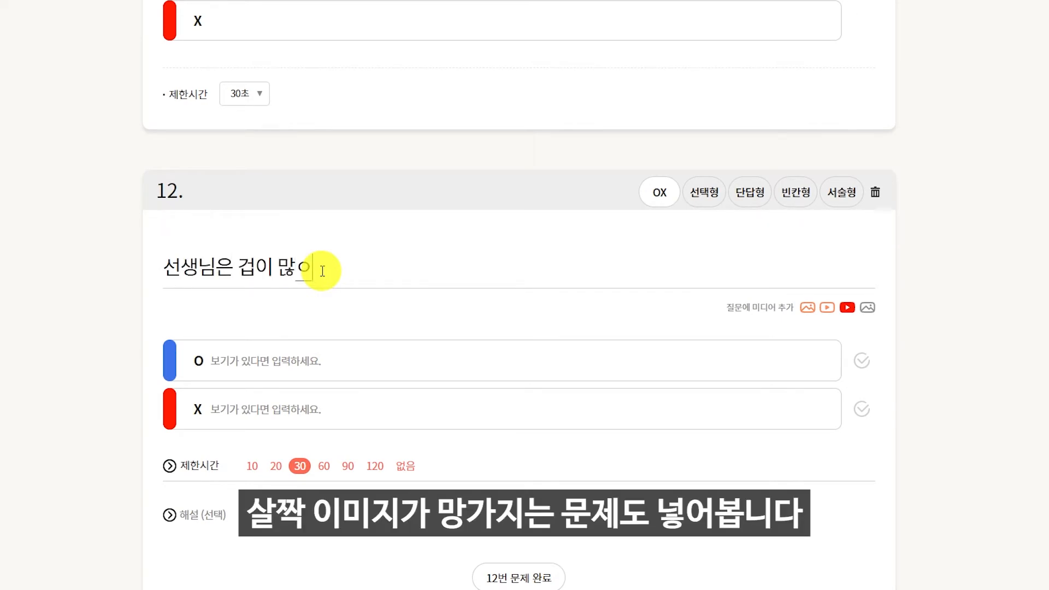
{"action": "key", "text": "BackSpace"}
{"action": "type", "text": "아 번지 점프대"}
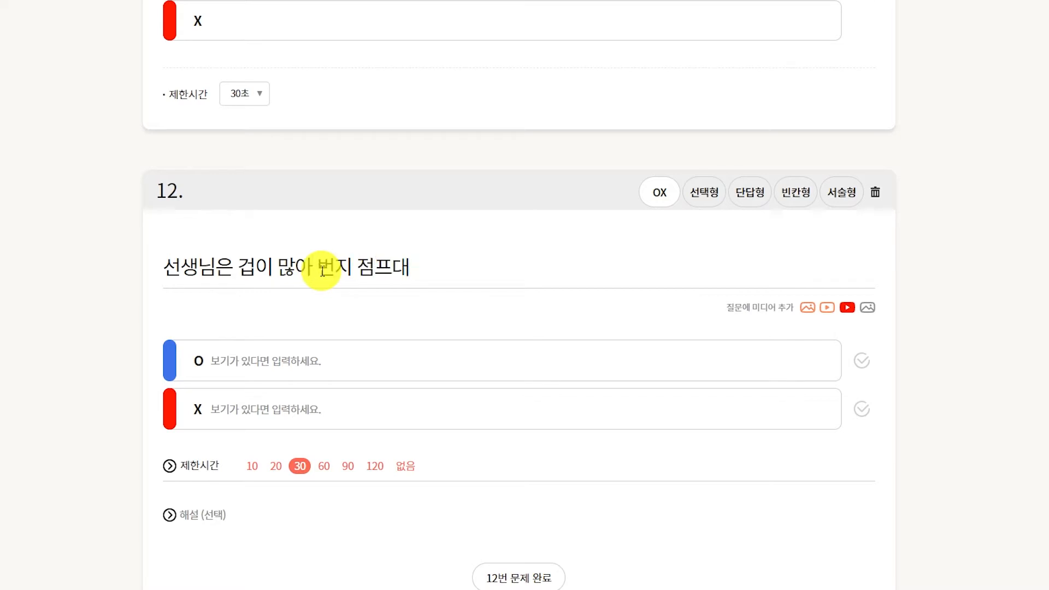
{"action": "type", "text": " 위까지 올라가"}
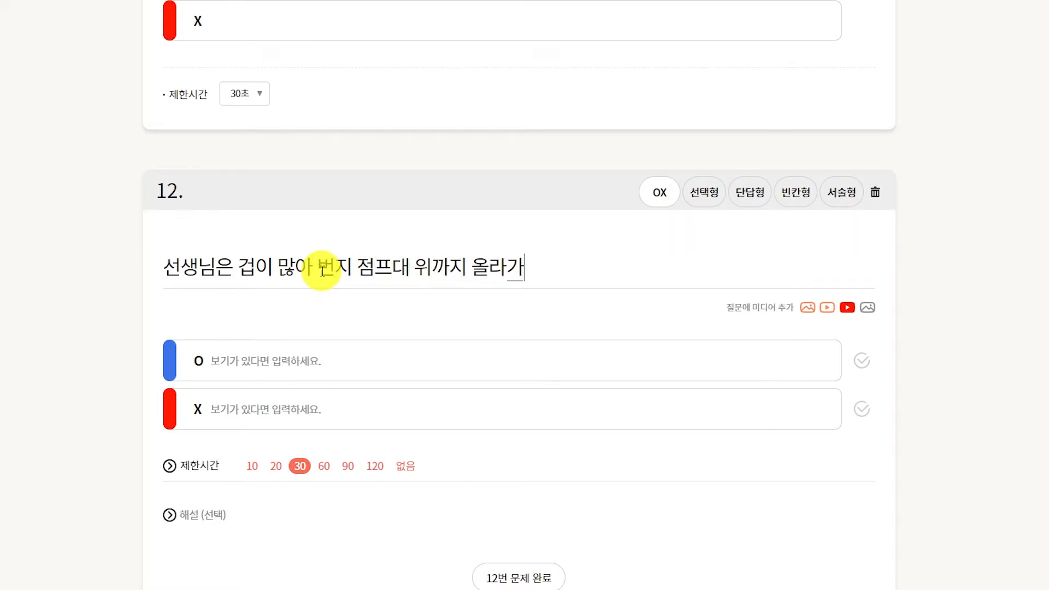
{"action": "key", "text": "BackSpace"}
{"action": "type", "text": "갔다가 무서워서 "}
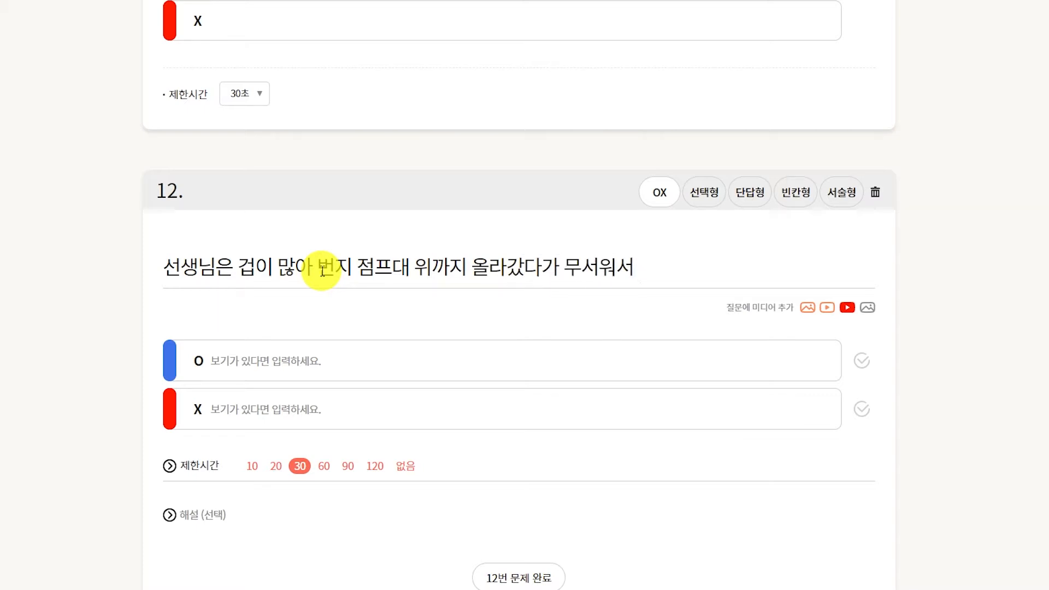
{"action": "type", "text": "포기한 적이 있다"}
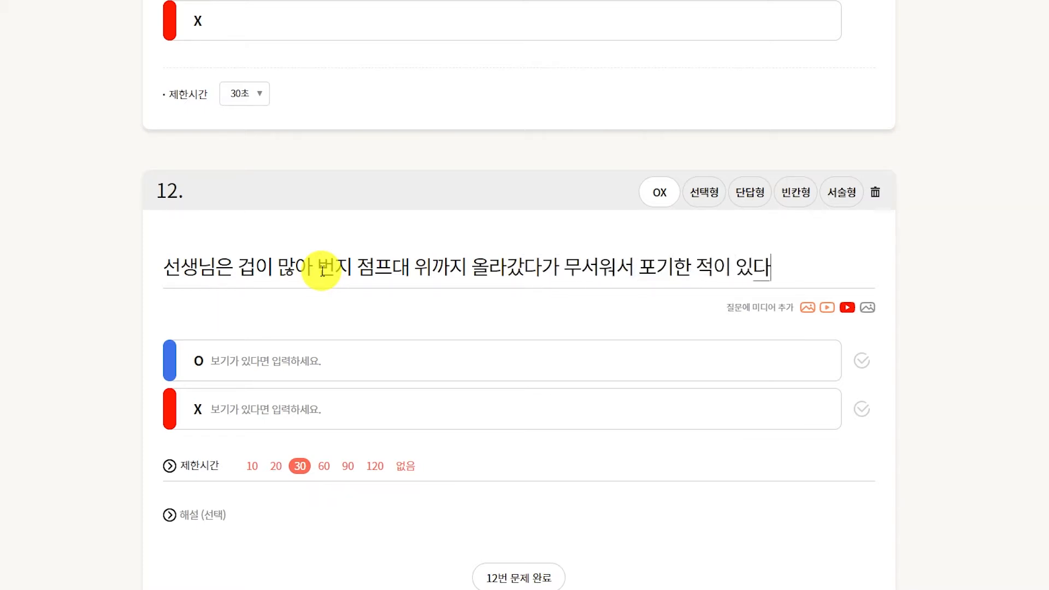
{"action": "type", "text": "."}
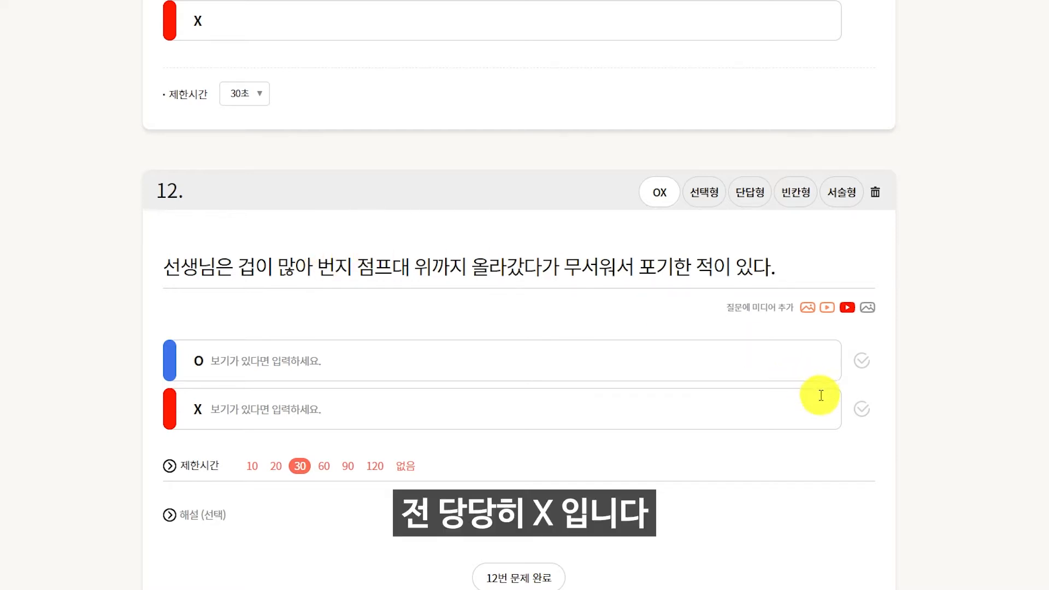
Mark X as the correct answer of question 12 and complete the question
{"action": "left_click", "coordinate": [860, 413]}
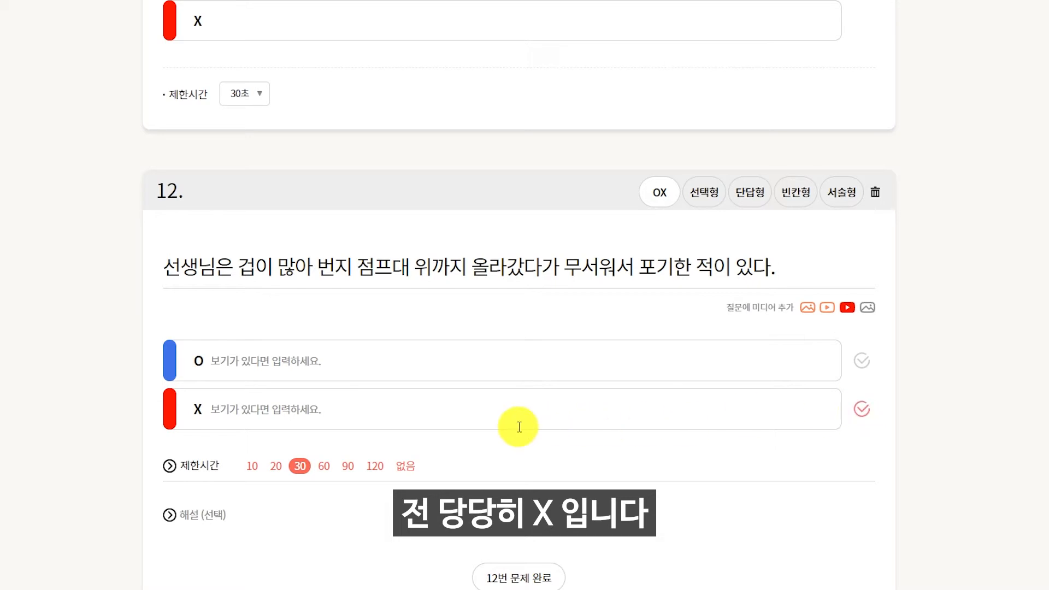
{"action": "scroll", "coordinate": [519, 427], "scroll_direction": "down", "scroll_amount": 3}
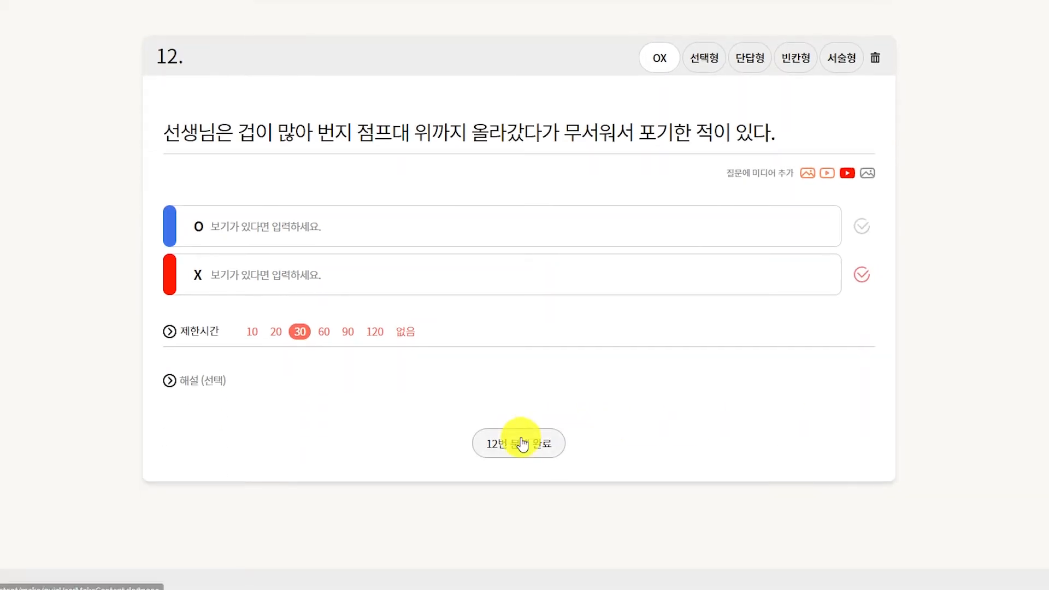
{"action": "left_click", "coordinate": [520, 438]}
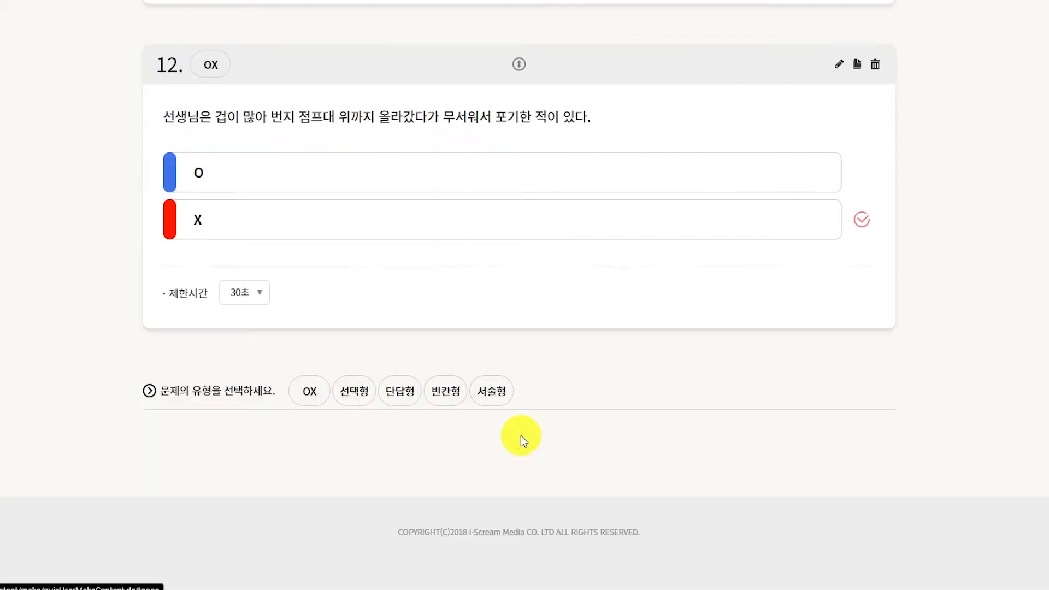
Add a short-answer (단답형) question 13 asking "선생님이 제일 좋아하는 과자는 무엇인가요?"
{"action": "left_click", "coordinate": [400, 391]}
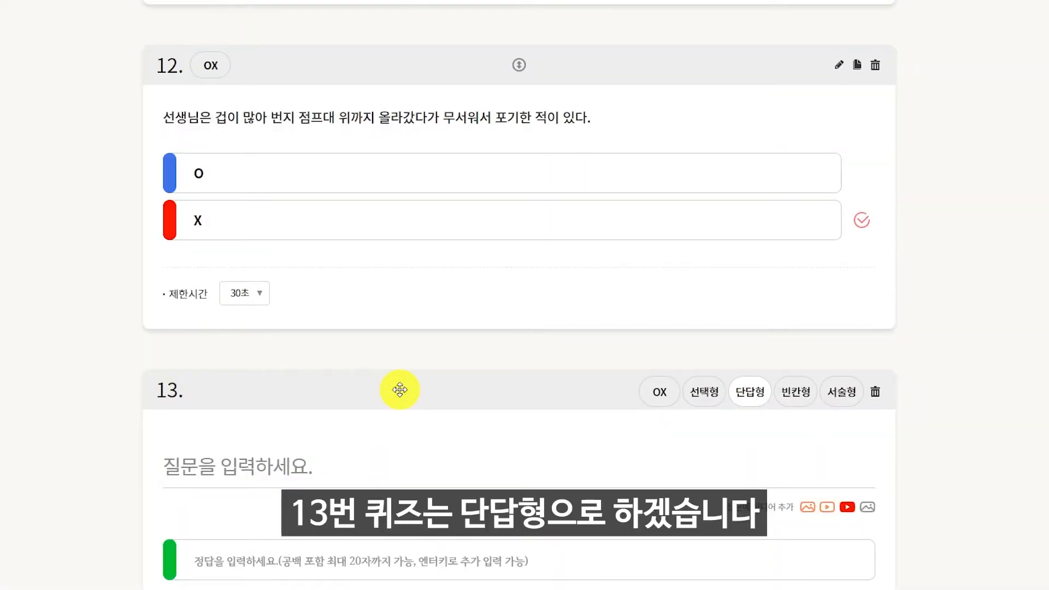
{"action": "left_click", "coordinate": [364, 464]}
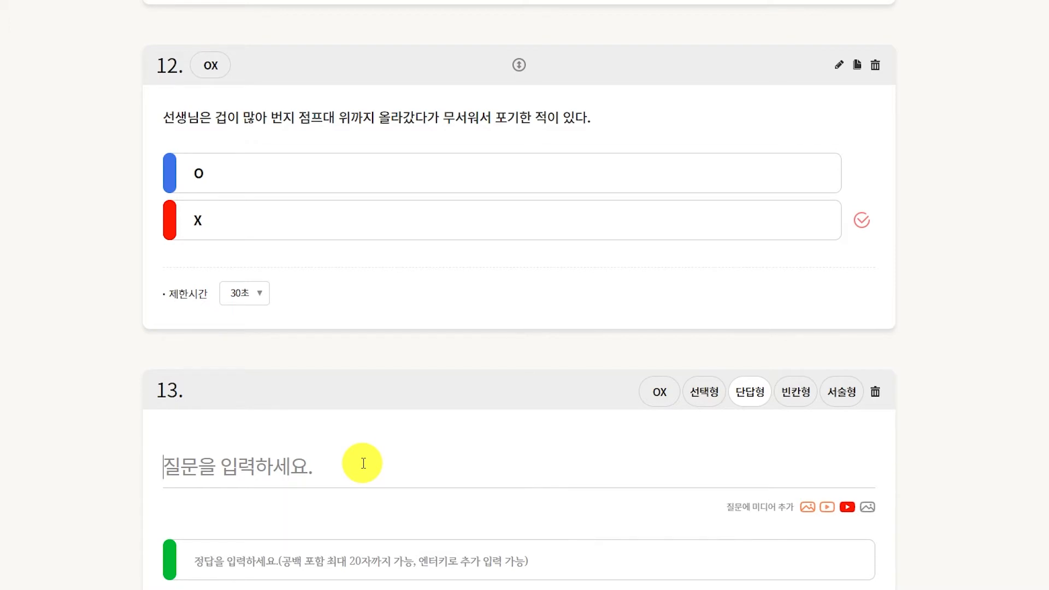
{"action": "scroll", "coordinate": [363, 464], "scroll_direction": "down", "scroll_amount": 1}
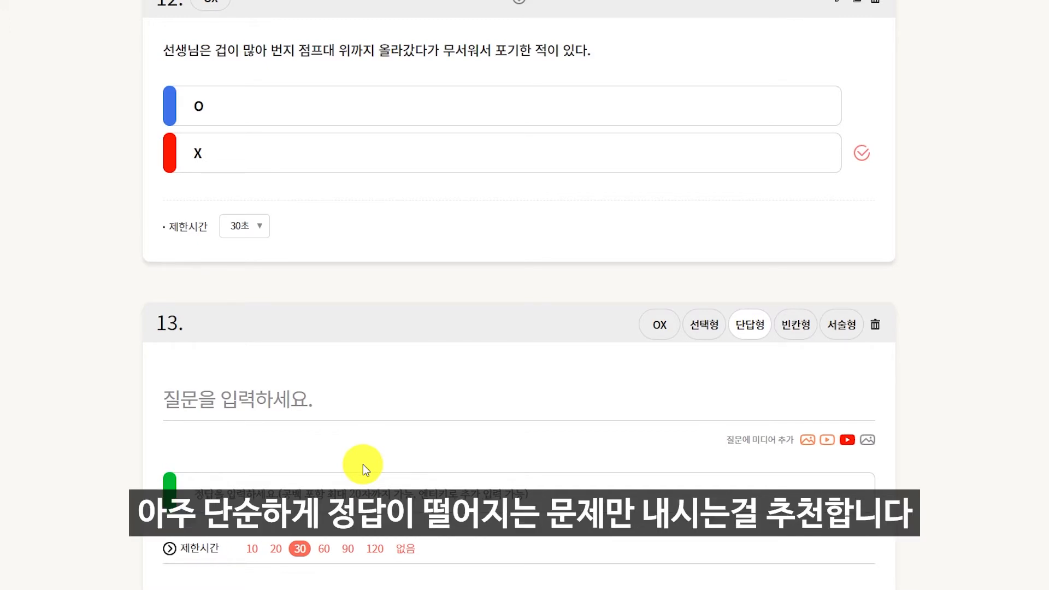
{"action": "type", "text": "선생님이"}
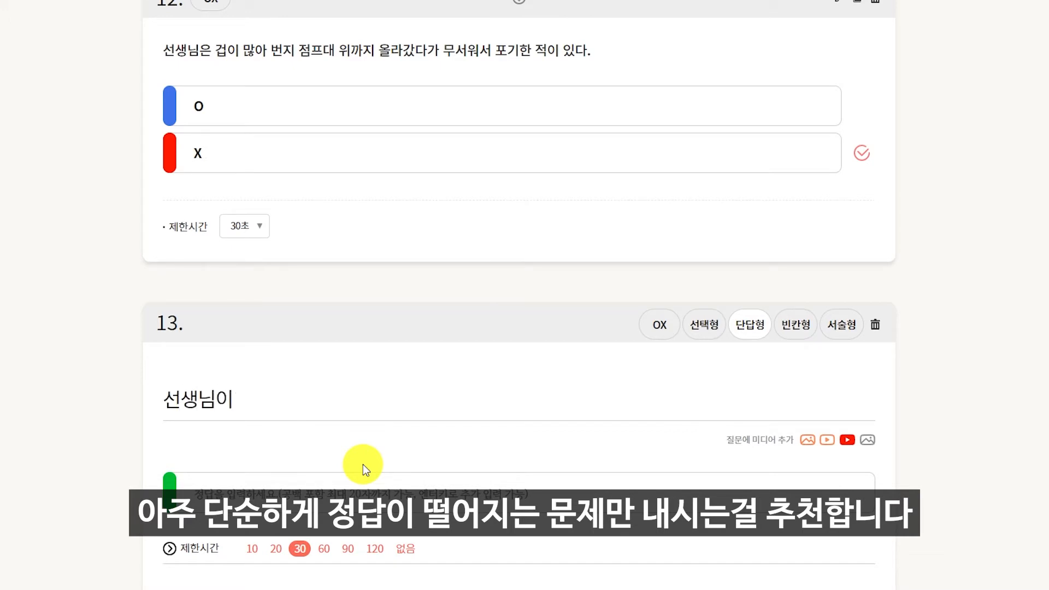
{"action": "type", "text": " 좋"}
{"action": "key", "text": "BackSpace"}
{"action": "type", "text": "젱일 좋아하는"}
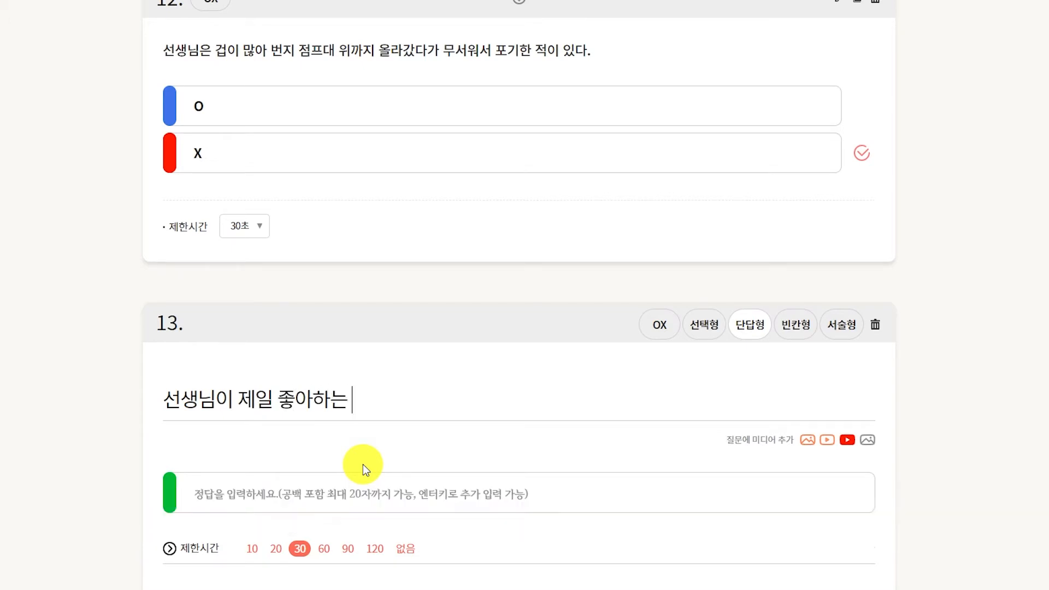
{"action": "type", "text": " 과자는 ㅁ무엇인가요?"}
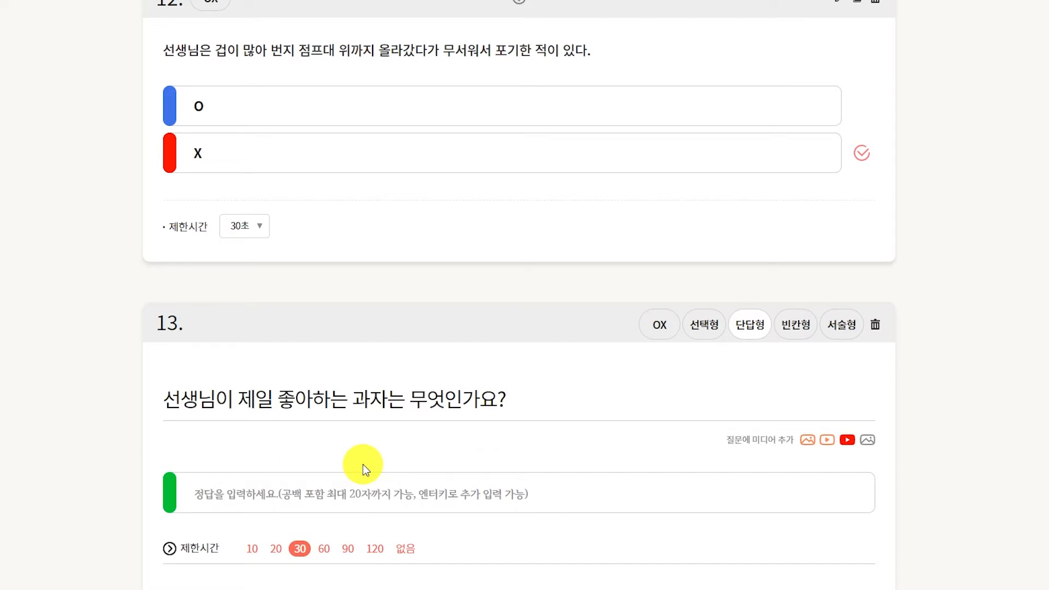
Enter "말랑카우" as the correct answer of question 13 and complete the question
{"action": "scroll", "coordinate": [363, 465], "scroll_direction": "down", "scroll_amount": 2}
{"action": "left_click", "coordinate": [403, 360]}
{"action": "type", "text": "머랑카우"}
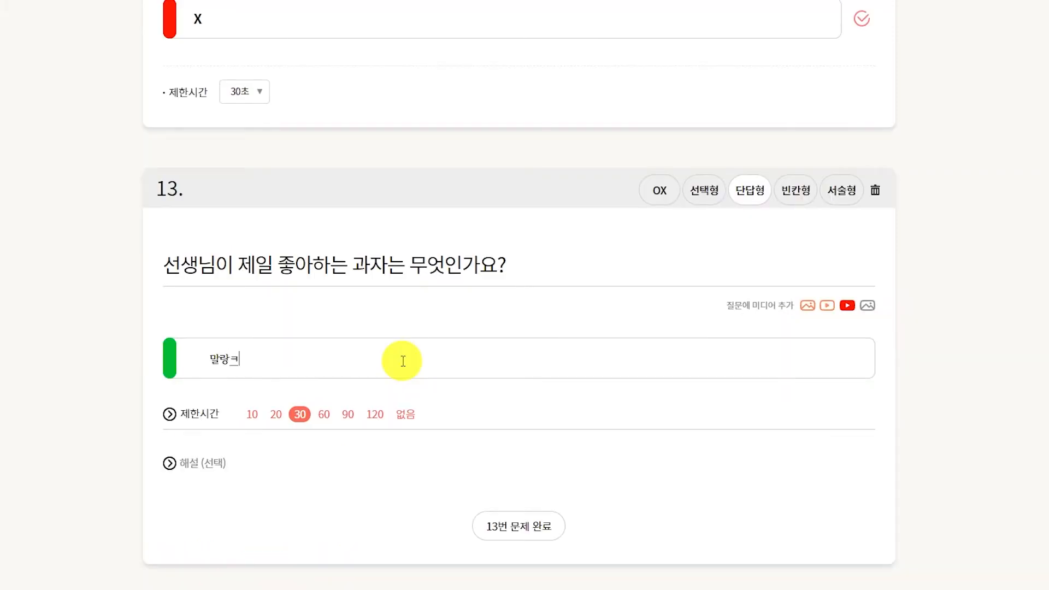
{"action": "left_click", "coordinate": [511, 525]}
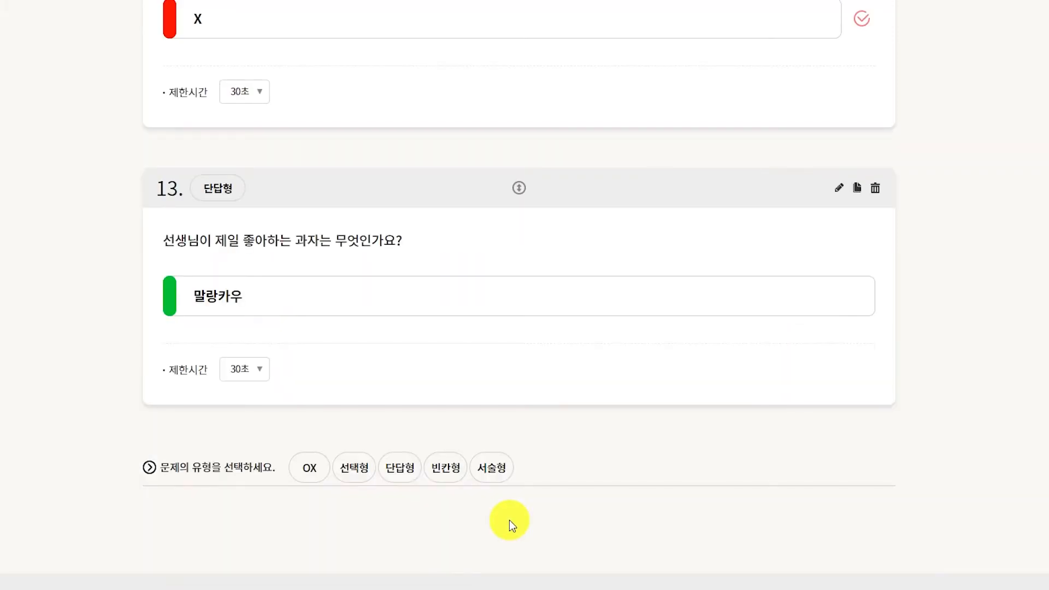
Add a descriptive (서술형) question 14 with the text "선생님께 하고 싶은 말을 모두 적어보세요"
{"action": "left_click", "coordinate": [490, 469]}
{"action": "scroll", "coordinate": [486, 476], "scroll_direction": "down", "scroll_amount": 4}
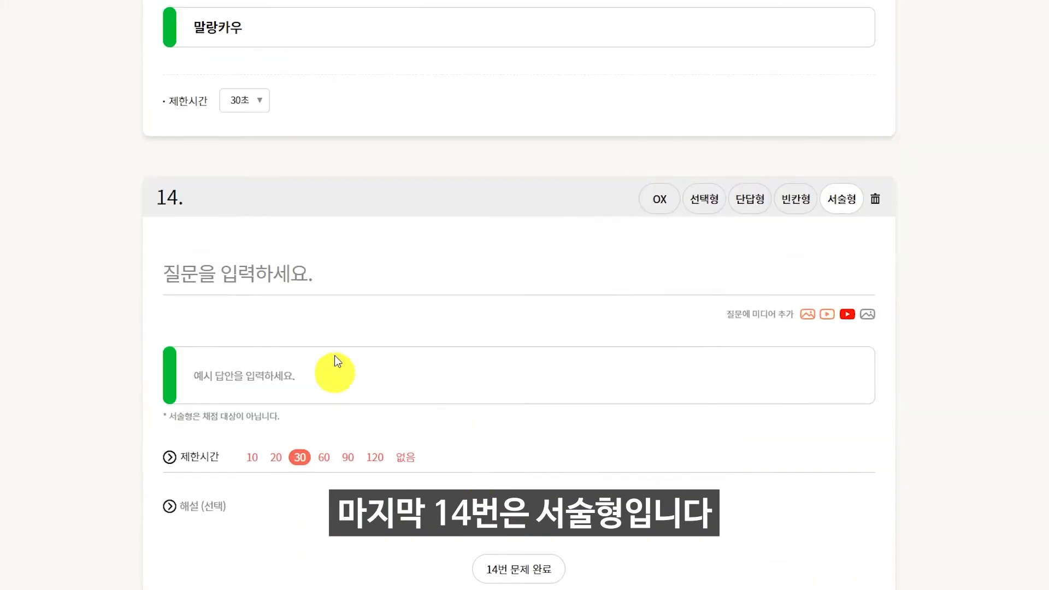
{"action": "left_click", "coordinate": [354, 266]}
{"action": "type", "text": "선생님께"}
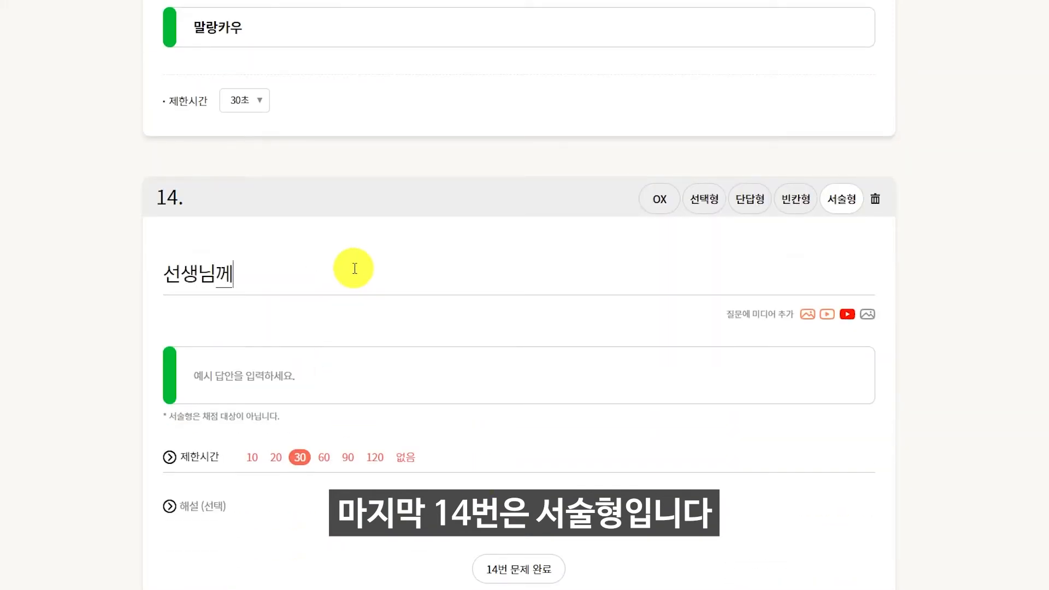
{"action": "type", "text": " 하고 싶은 ㅁ말을 모두 적어보세요"}
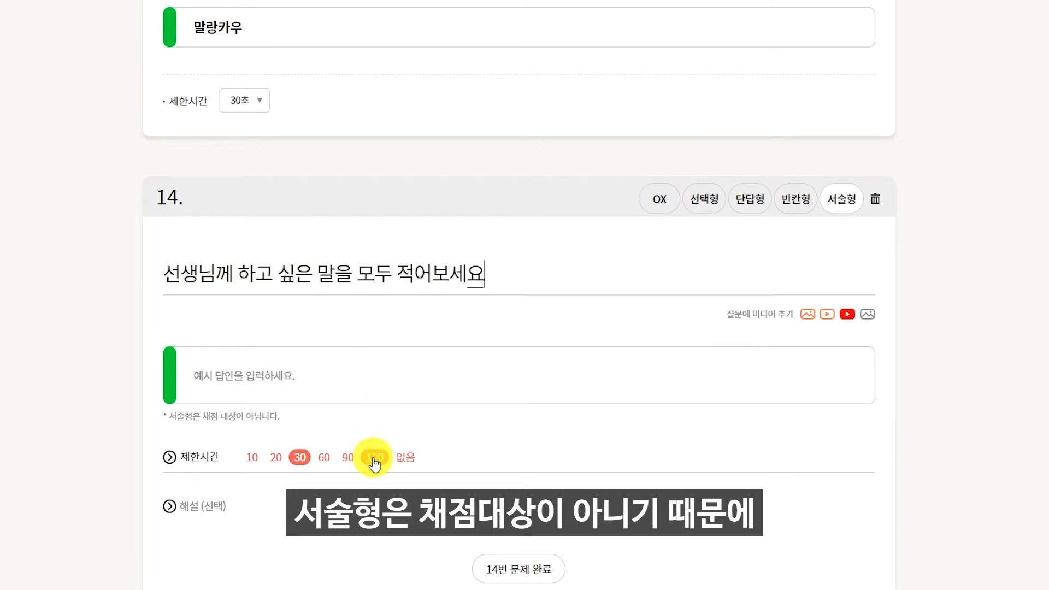
Set the time limit of question 14 to 없음 and try to complete the question
{"action": "left_click", "coordinate": [402, 459]}
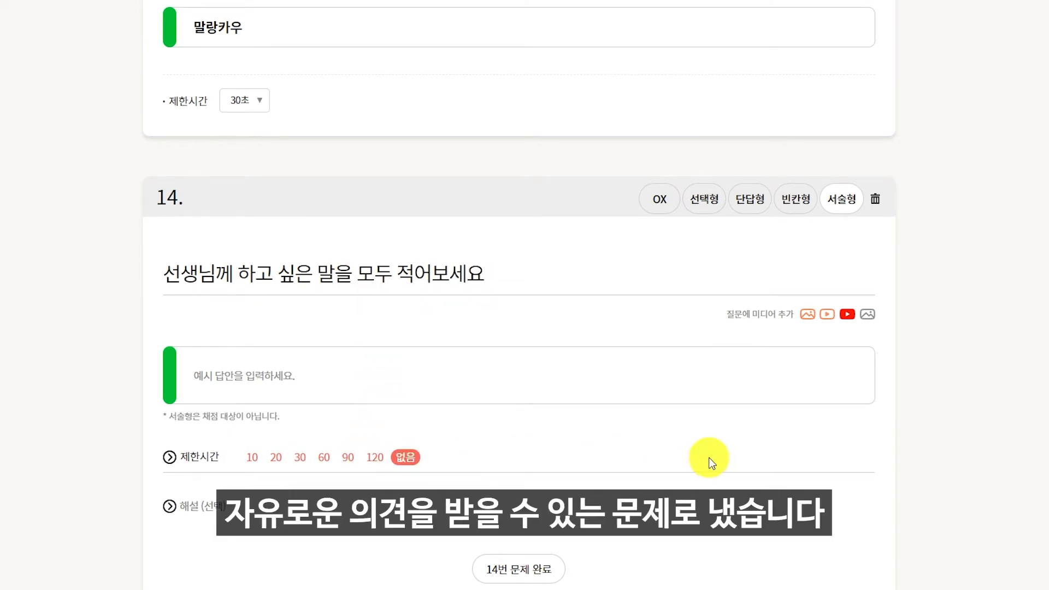
{"action": "left_click", "coordinate": [529, 570]}
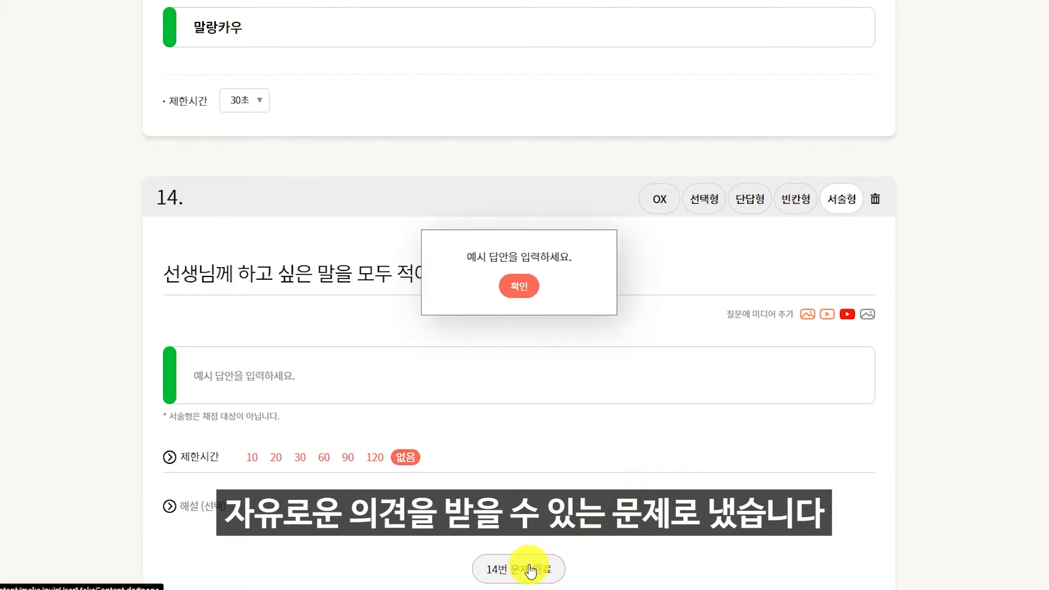
{"action": "left_click", "coordinate": [521, 287]}
Enter example answer "선생님 저는 평소에 선생님을 매우 좋아하였으나 요즘 들어 체육시간에 열정적으로 저희와 함께 참여하지 않는 모습에 매우 슬픕니다. 저희와 함께하는 체육시간 조금 더 열정을 내 주시죠?"
{"action": "left_click", "coordinate": [415, 375]}
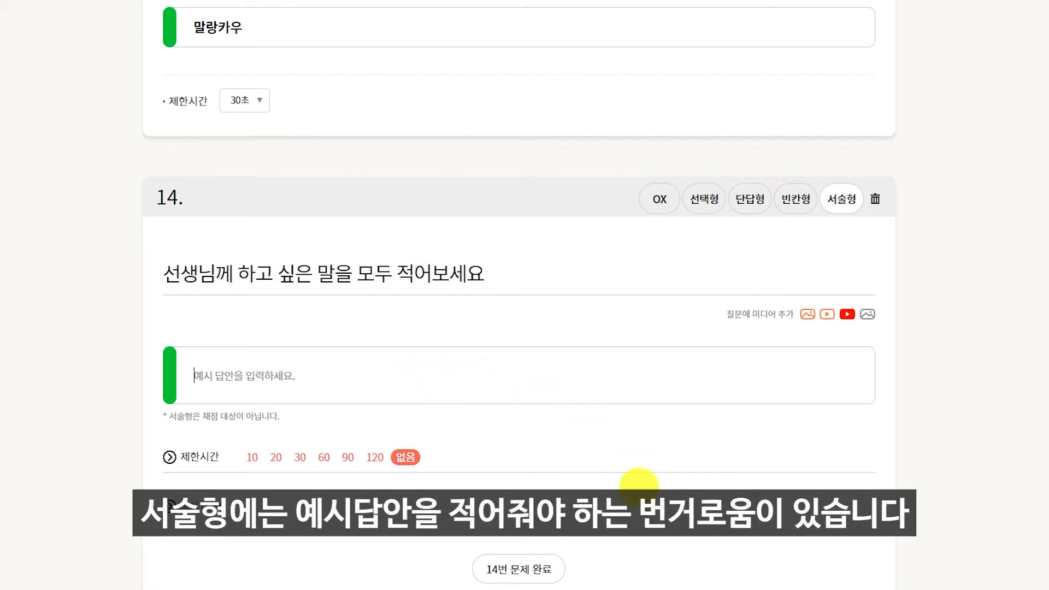
{"action": "type", "text": "선생님 저는 평소에 선생니"}
{"action": "type", "text": "ㅁ을 매우 좋아하였으나"}
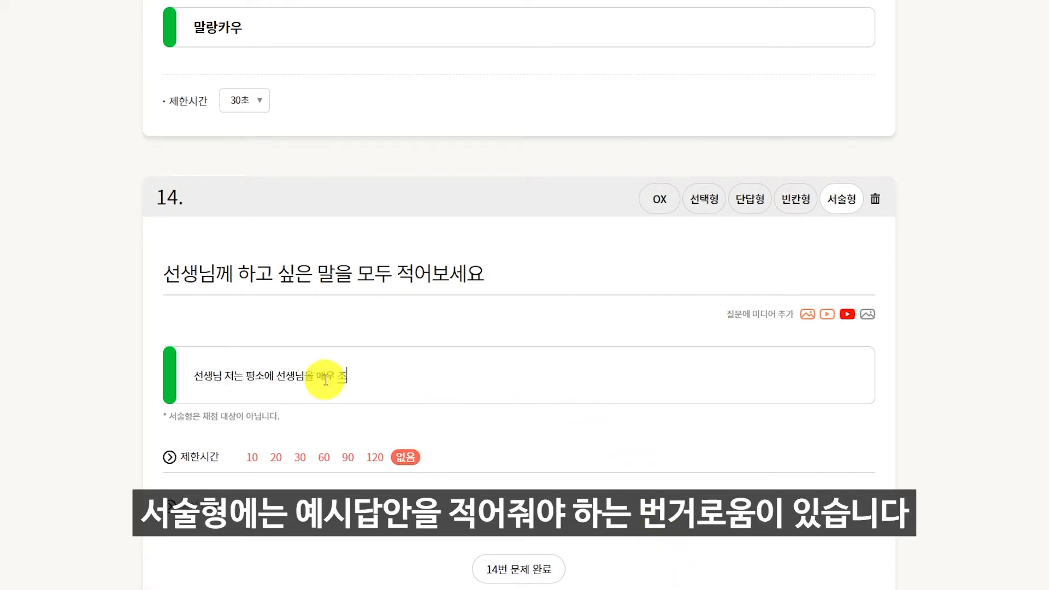
{"action": "type", "text": " 요즘 들어 체육시간에 열정적으로 "}
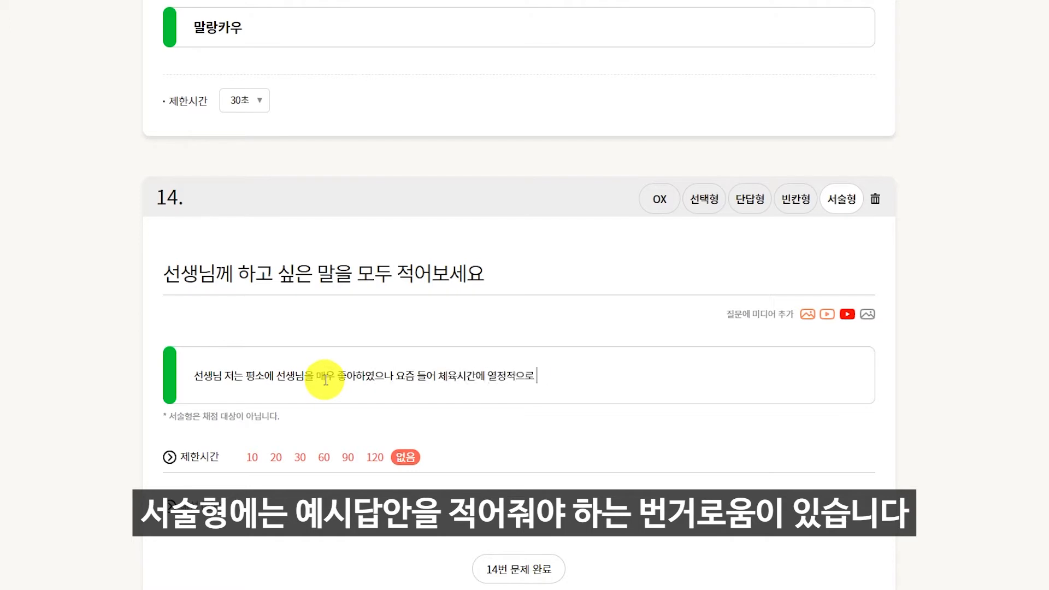
{"action": "type", "text": "저희와 함께 참여하지 앟ㄴ는 모습에 매우"}
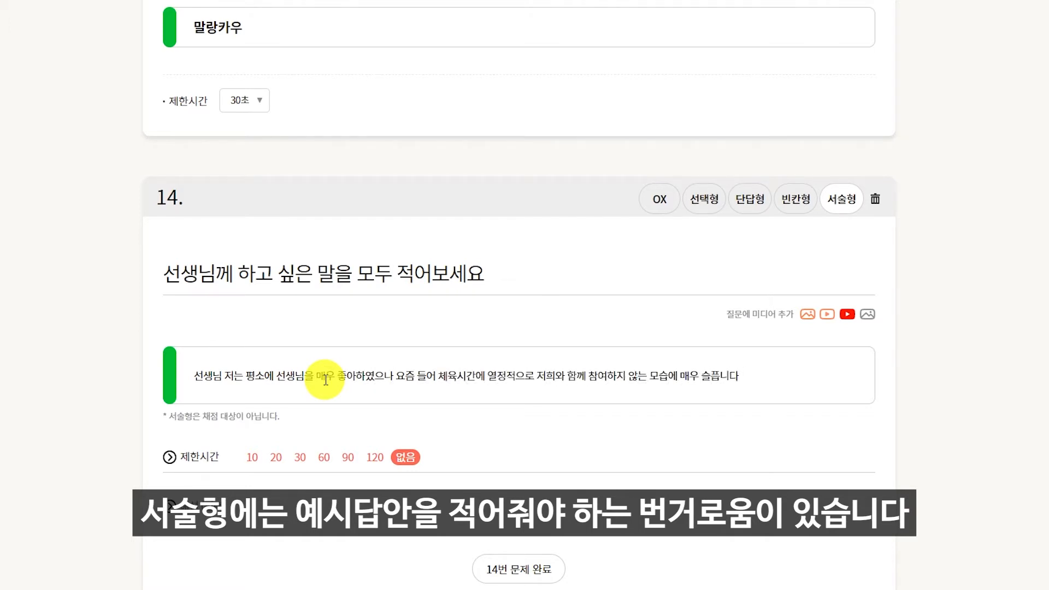
{"action": "type", "text": " 슬픕니다. 저희와 함께하는 체육시간 조금 더 열정을 내 주시죠?"}
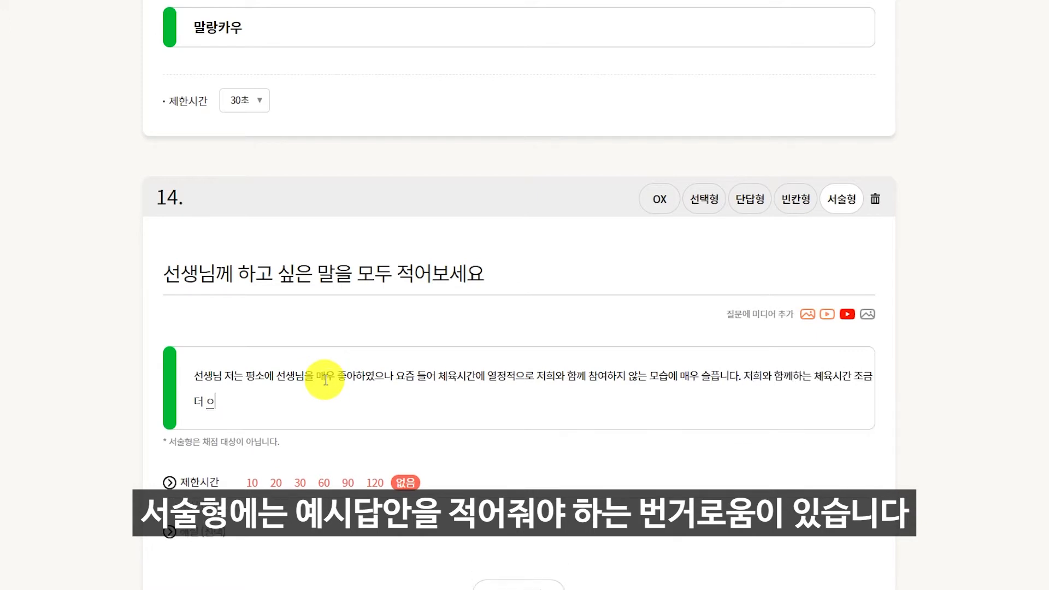
Enter "선생님께 하고 싶은 말을 자유롭게 적어주세요" as the explanation (해설) of question 14
{"action": "scroll", "coordinate": [457, 339], "scroll_direction": "down", "scroll_amount": 4}
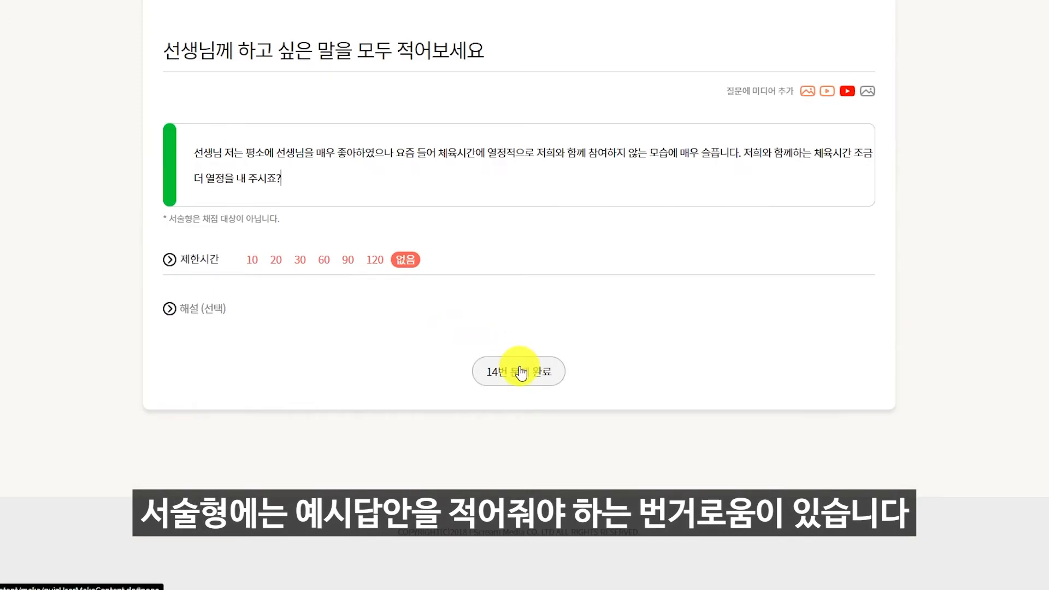
{"action": "left_click", "coordinate": [331, 312]}
{"action": "type", "text": "선생님께 하고 싶은 말을"}
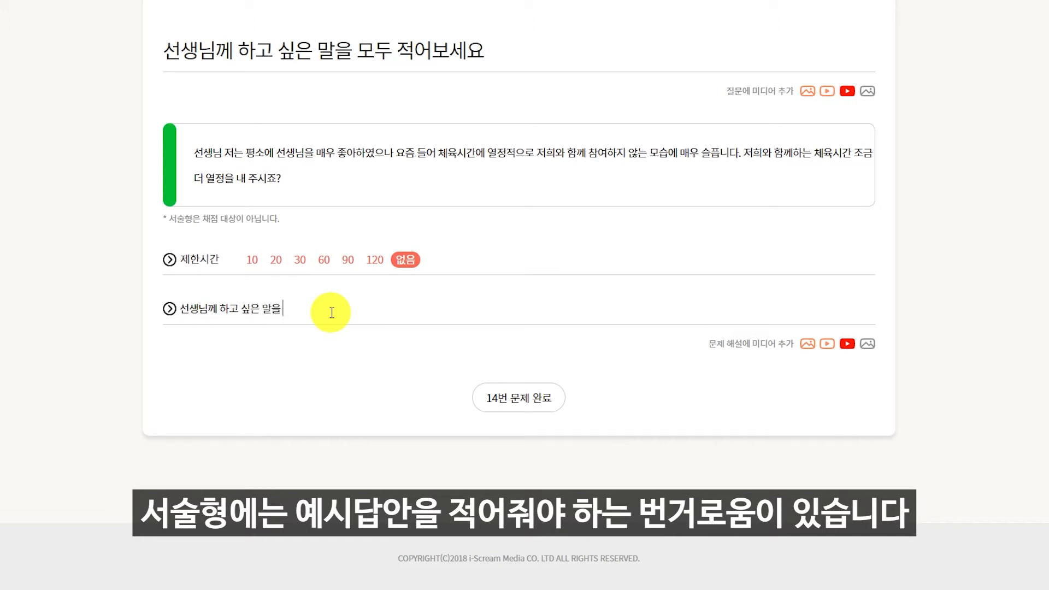
{"action": "type", "text": " 자유롭게 적어주세요"}
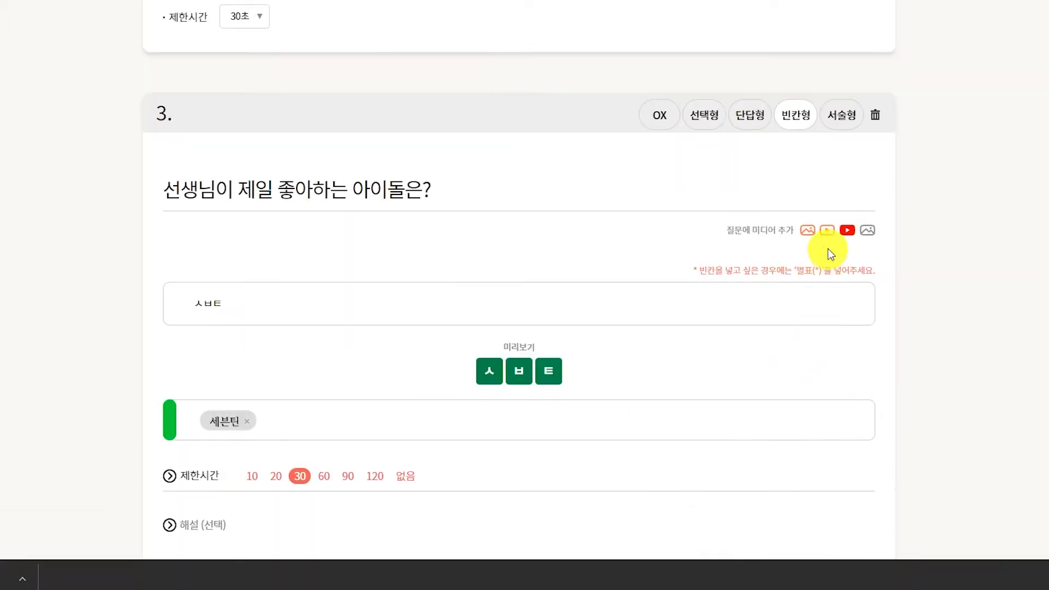
Add the image 세븐틴.jpg to question 3, "선생님이 제일 좋아하는 아이돌은?"
{"action": "left_click", "coordinate": [868, 231]}
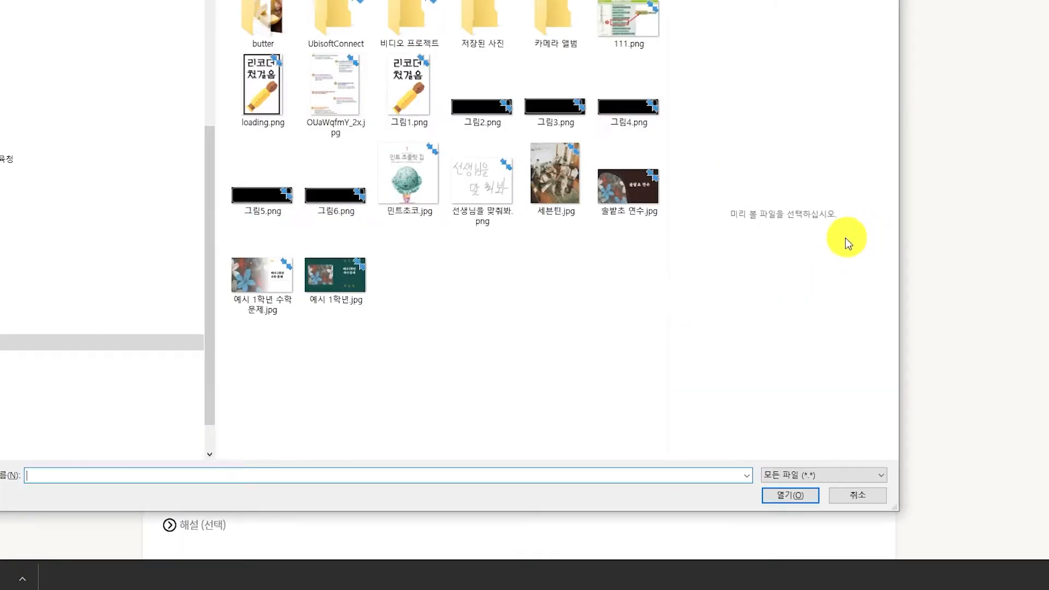
{"action": "left_click", "coordinate": [563, 186]}
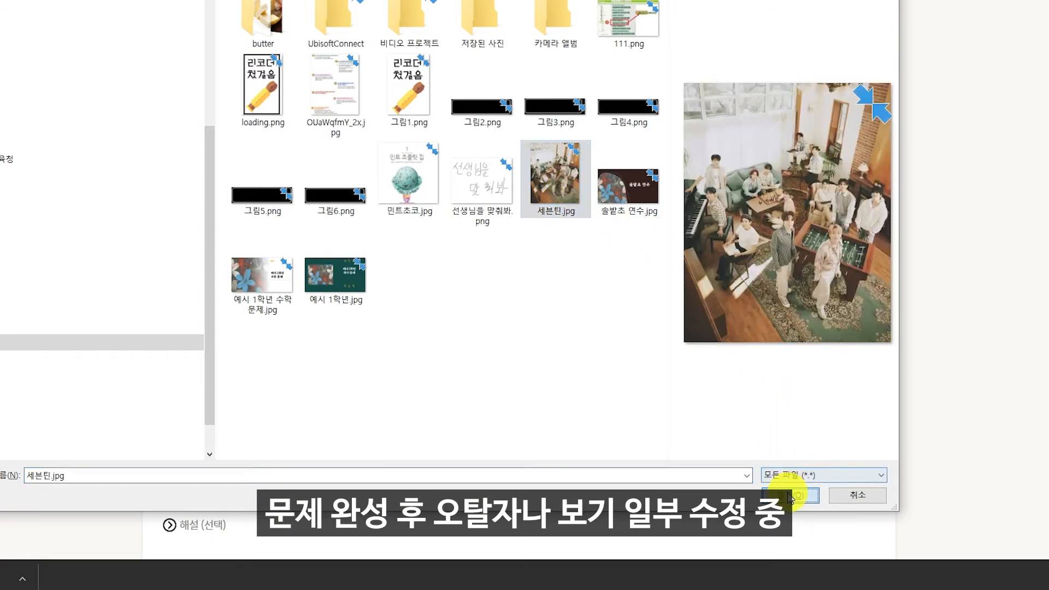
{"action": "left_click", "coordinate": [790, 495]}
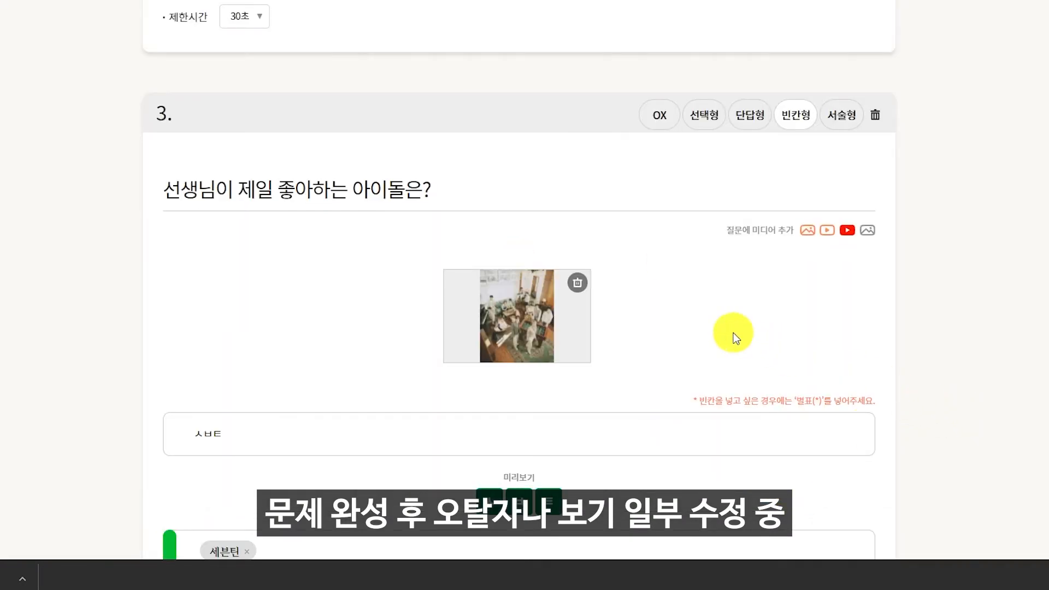
Edit question 1, "선생님은 남자인가요?", and enter "당연히 남자지" as the text of choice O
{"action": "scroll", "coordinate": [733, 333], "scroll_direction": "down", "scroll_amount": 10}
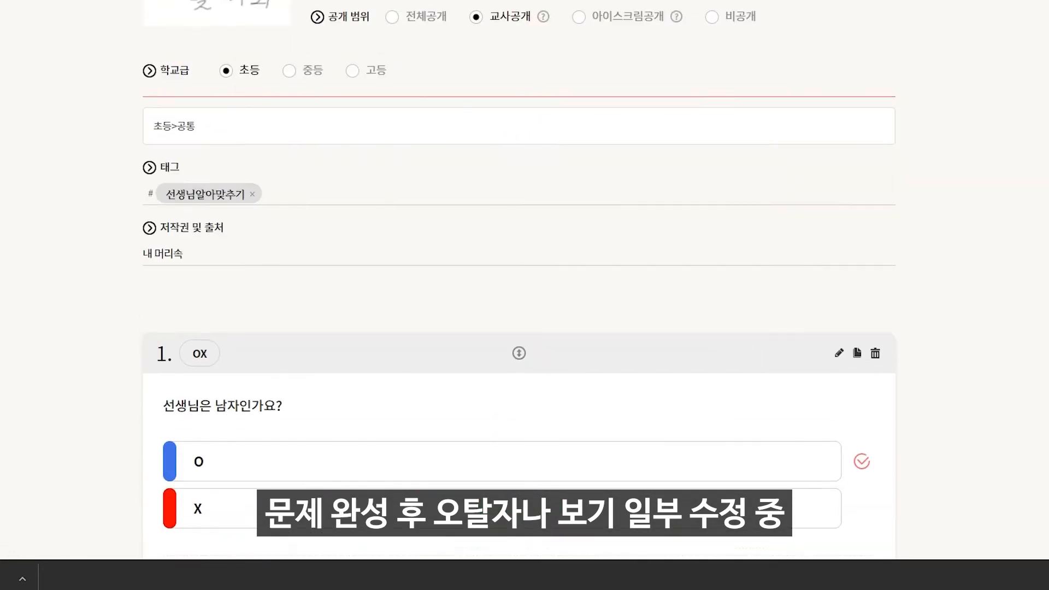
{"action": "scroll", "coordinate": [519, 295], "scroll_direction": "up", "scroll_amount": 2}
{"action": "scroll", "coordinate": [520, 296], "scroll_direction": "down", "scroll_amount": 2}
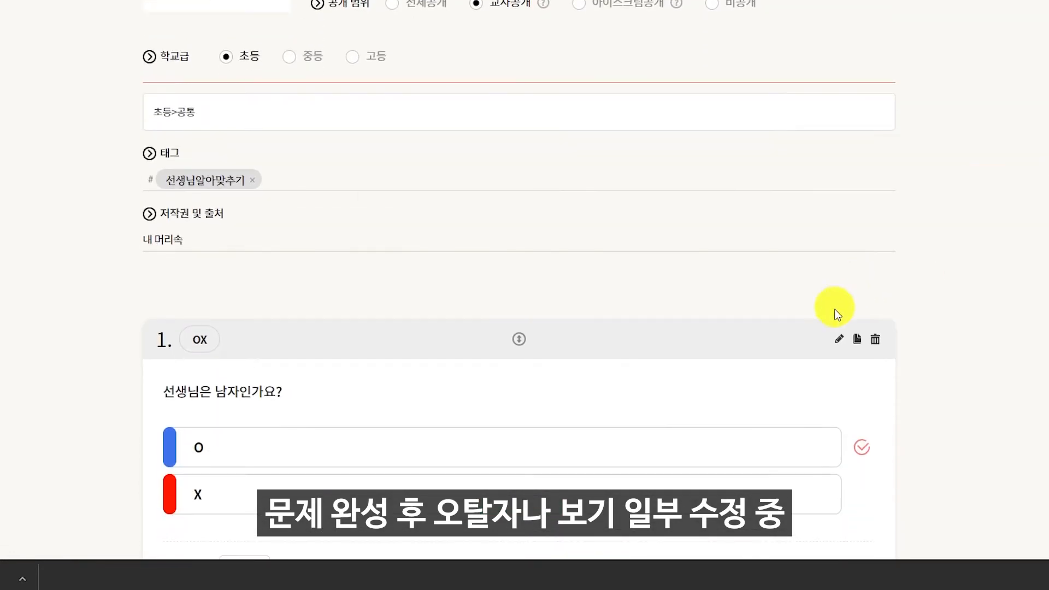
{"action": "left_click", "coordinate": [839, 343]}
{"action": "scroll", "coordinate": [605, 352], "scroll_direction": "down", "scroll_amount": 2}
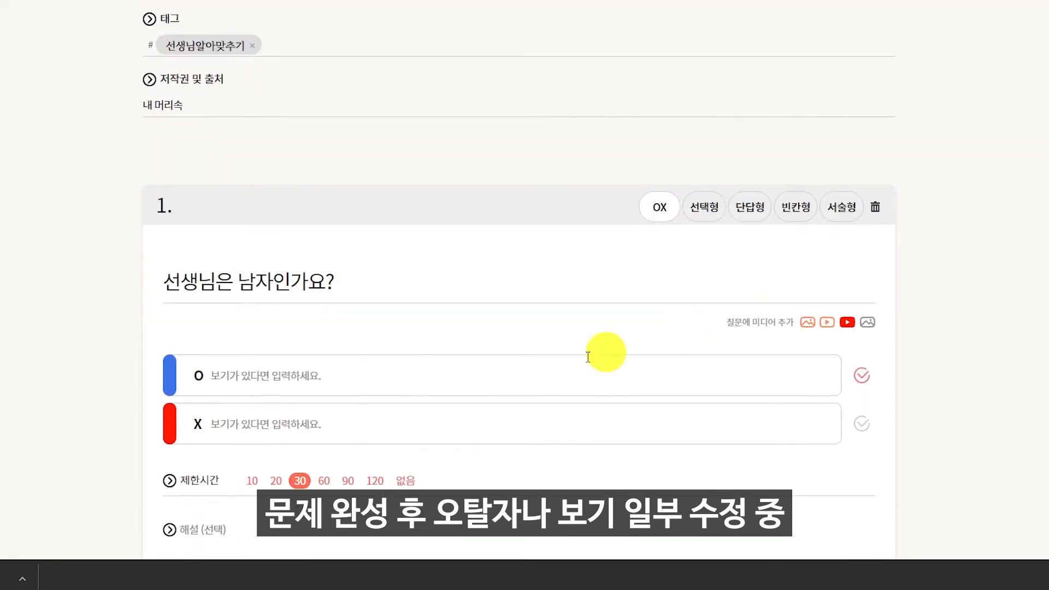
{"action": "left_click", "coordinate": [374, 388]}
{"action": "type", "text": "ㄷ당연히 내"}
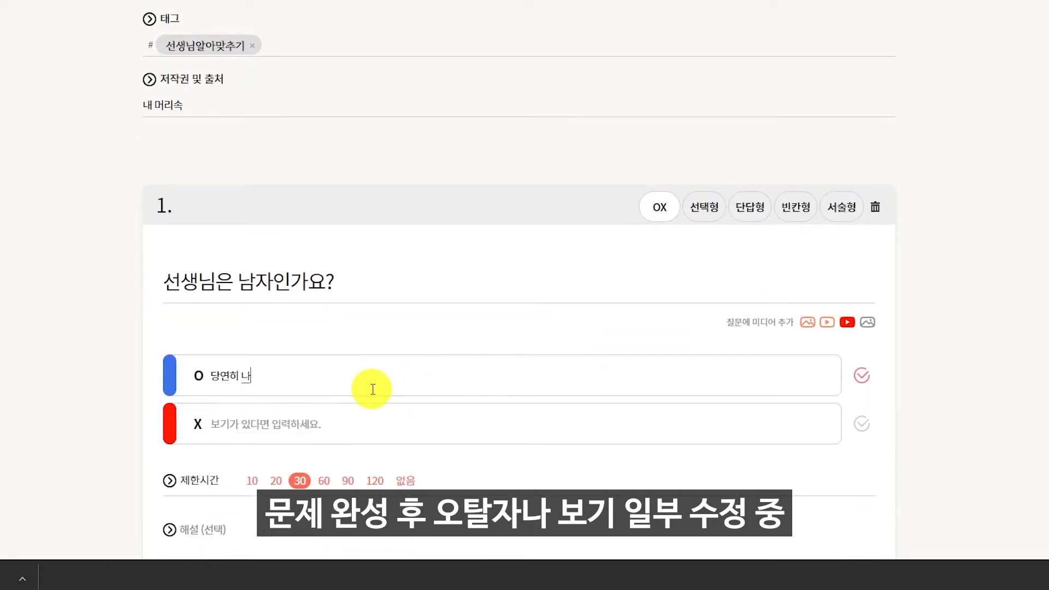
{"action": "type", "text": "자지"}
Enter "사실 여자일지도 몰라" as the text of choice X in question 1 and finish editing the question
{"action": "left_click", "coordinate": [335, 425]}
{"action": "type", "text": "사실 여"}
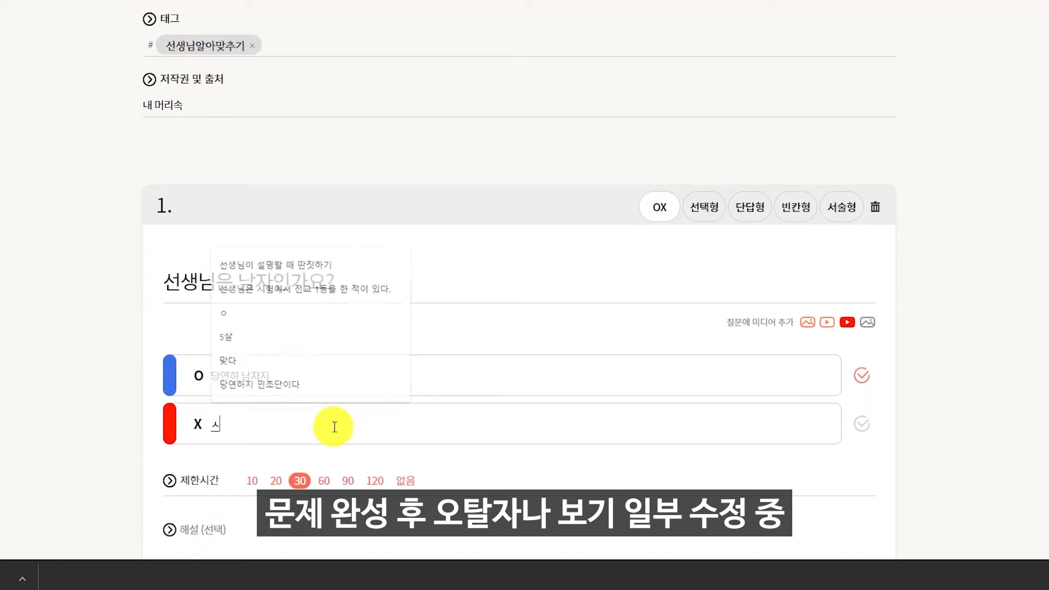
{"action": "type", "text": "자일지도 몰라"}
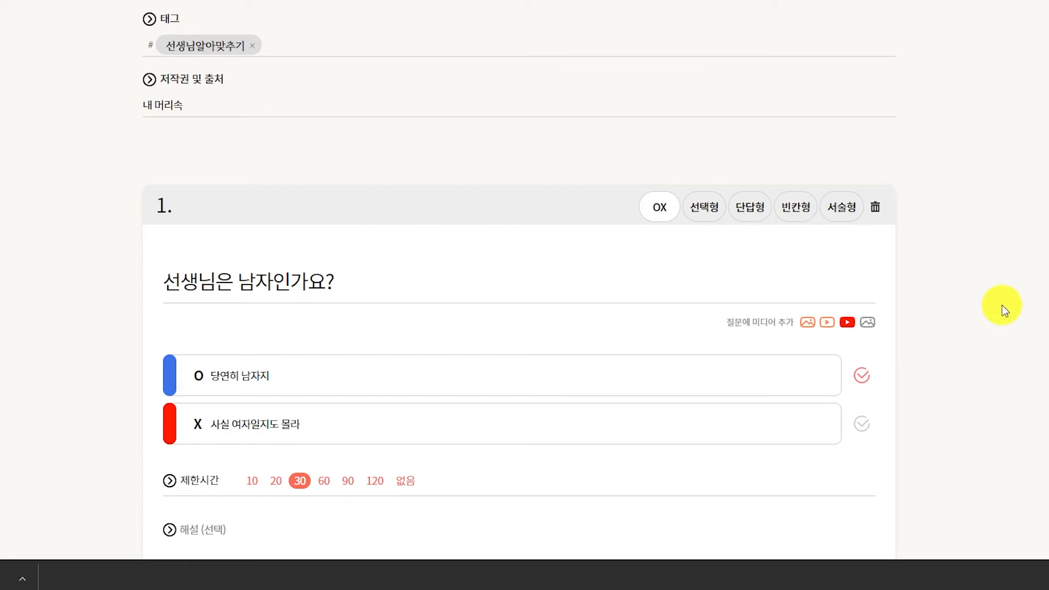
{"action": "scroll", "coordinate": [954, 338], "scroll_direction": "down", "scroll_amount": 2}
{"action": "left_click", "coordinate": [520, 462]}
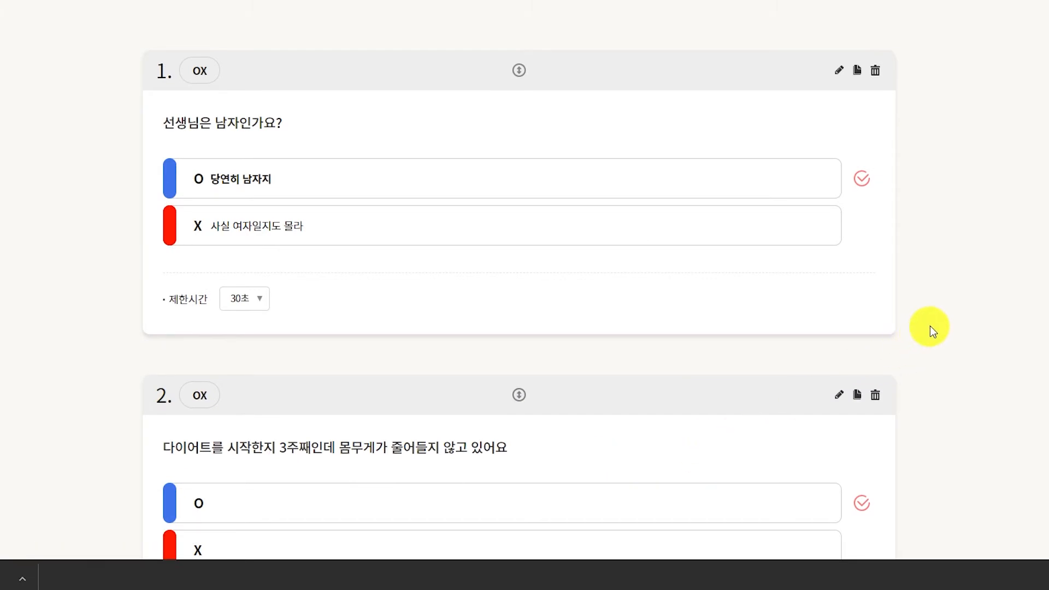
{"action": "scroll", "coordinate": [934, 329], "scroll_direction": "up", "scroll_amount": 6}
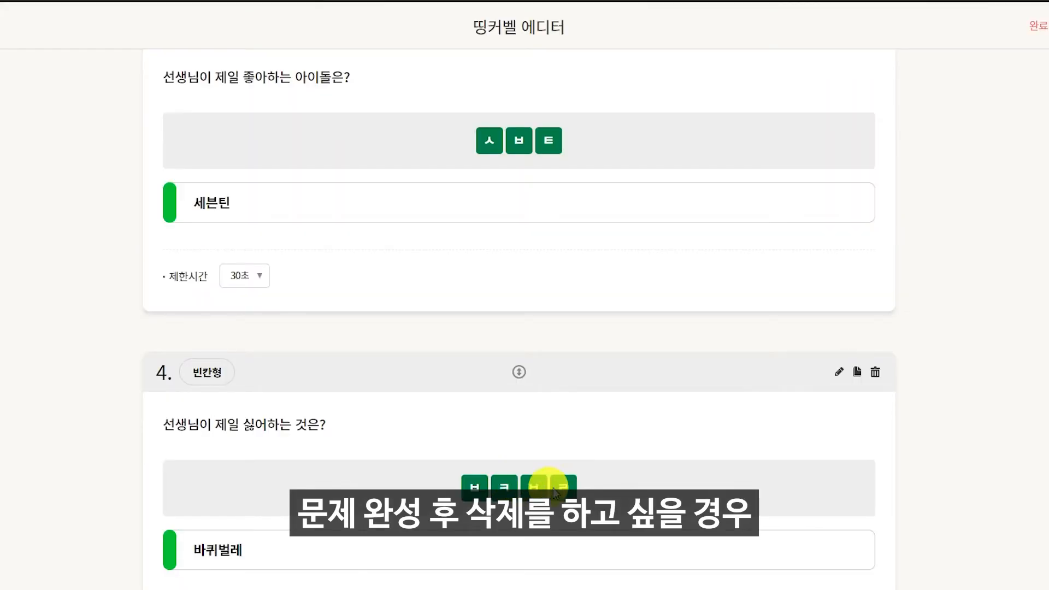
{"action": "scroll", "coordinate": [553, 492], "scroll_direction": "down", "scroll_amount": 16}
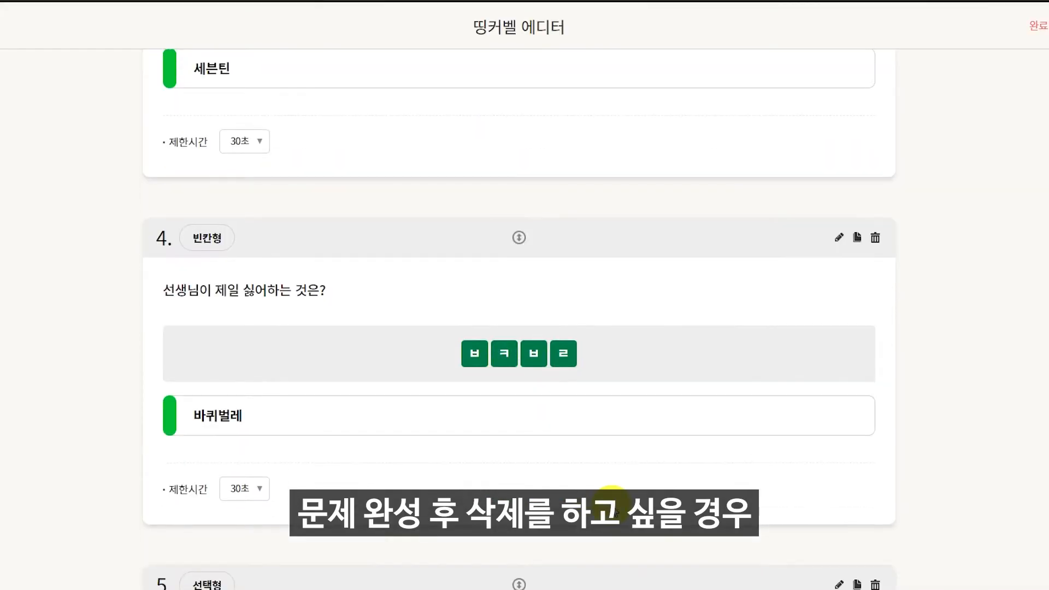
{"action": "scroll", "coordinate": [616, 515], "scroll_direction": "down", "scroll_amount": 2}
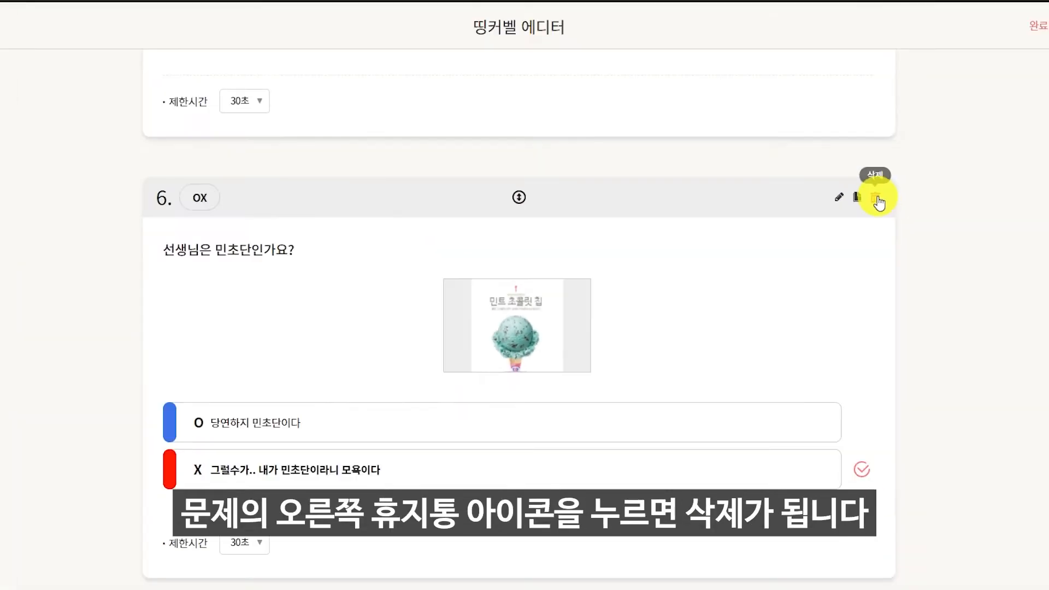
{"action": "left_click", "coordinate": [877, 199]}
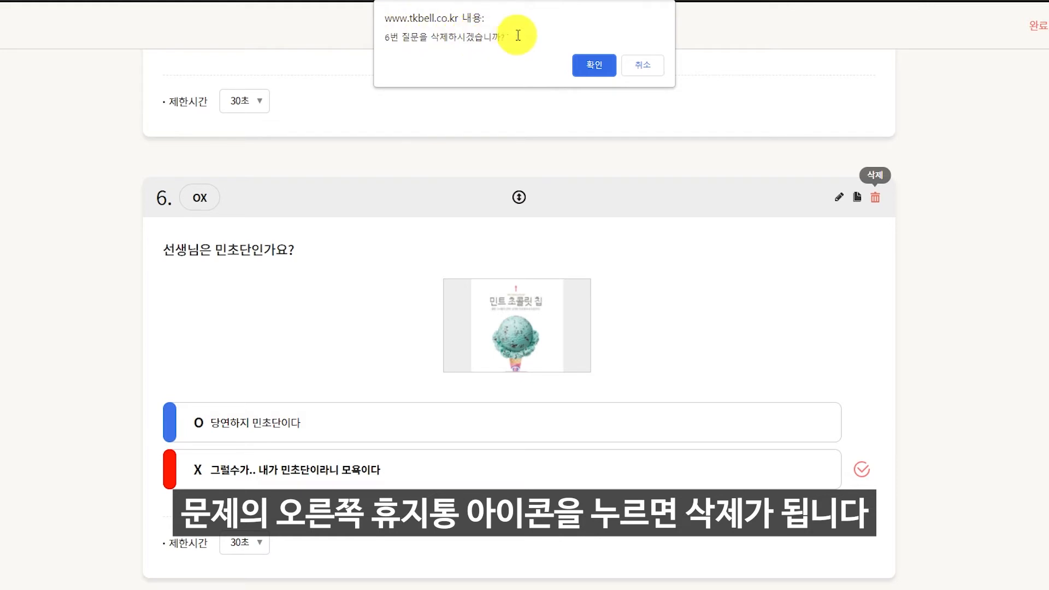
{"action": "left_click", "coordinate": [658, 68]}
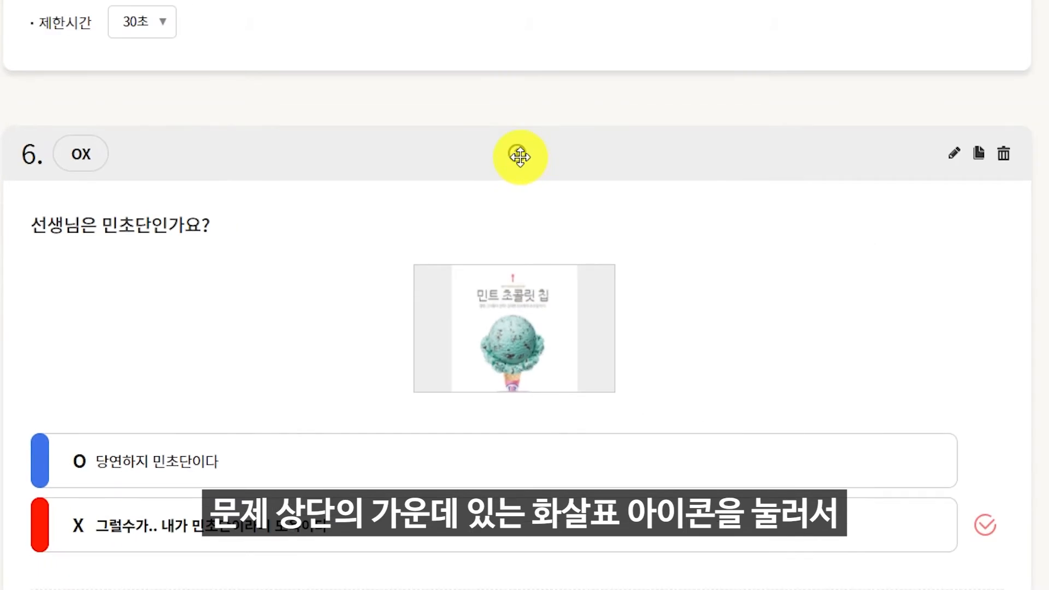
Reorder the questions by moving "선생님은 민초단인가요?" to third place, then "선생님이 제일 좋아하는 아이돌은?" to second place
{"action": "left_click_drag", "start_coordinate": [519, 157], "coordinate": [526, 213]}
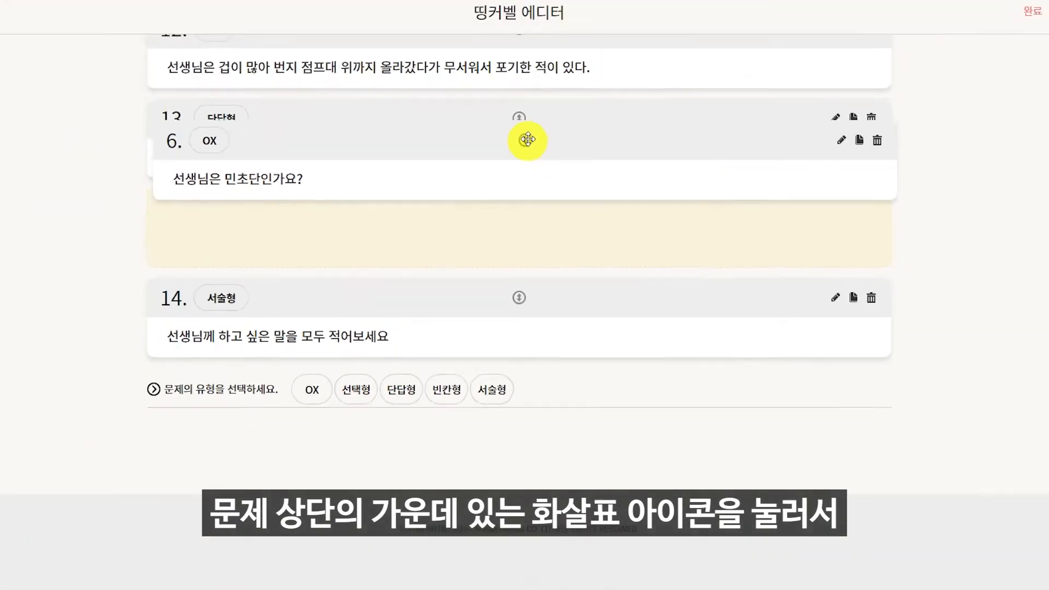
{"action": "left_click_drag", "start_coordinate": [528, 139], "coordinate": [513, 248]}
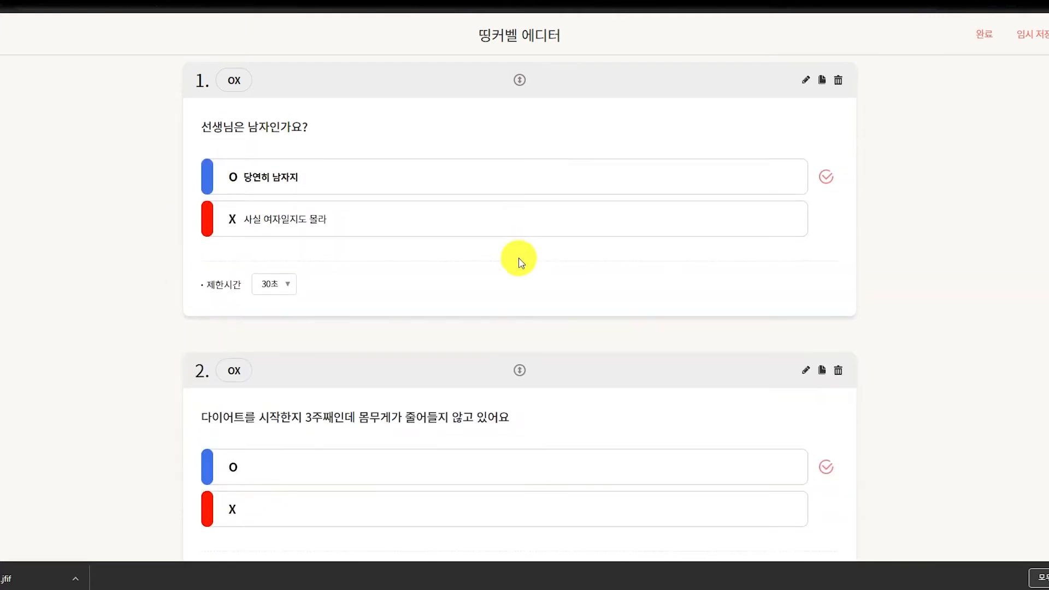
{"action": "scroll", "coordinate": [521, 257], "scroll_direction": "down", "scroll_amount": 3}
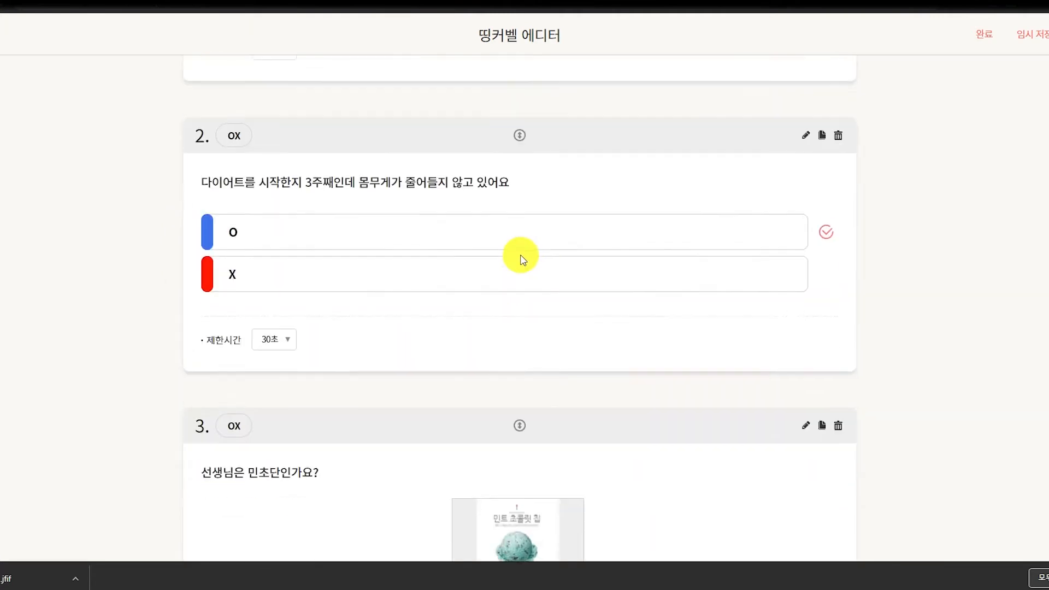
{"action": "scroll", "coordinate": [521, 257], "scroll_direction": "down", "scroll_amount": 3}
{"action": "scroll", "coordinate": [437, 268], "scroll_direction": "down", "scroll_amount": 5}
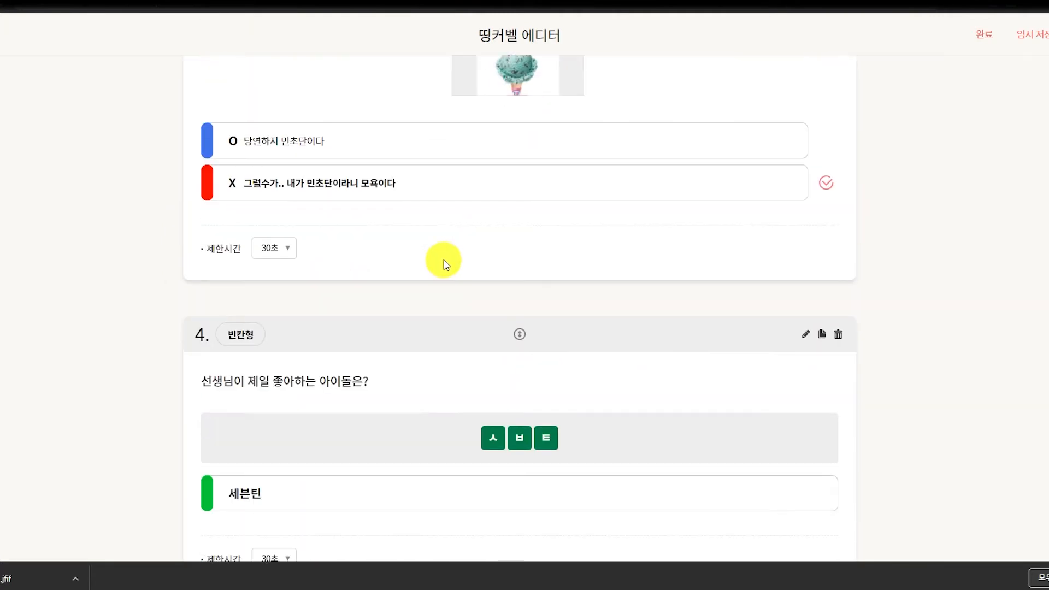
{"action": "scroll", "coordinate": [444, 262], "scroll_direction": "down", "scroll_amount": 6}
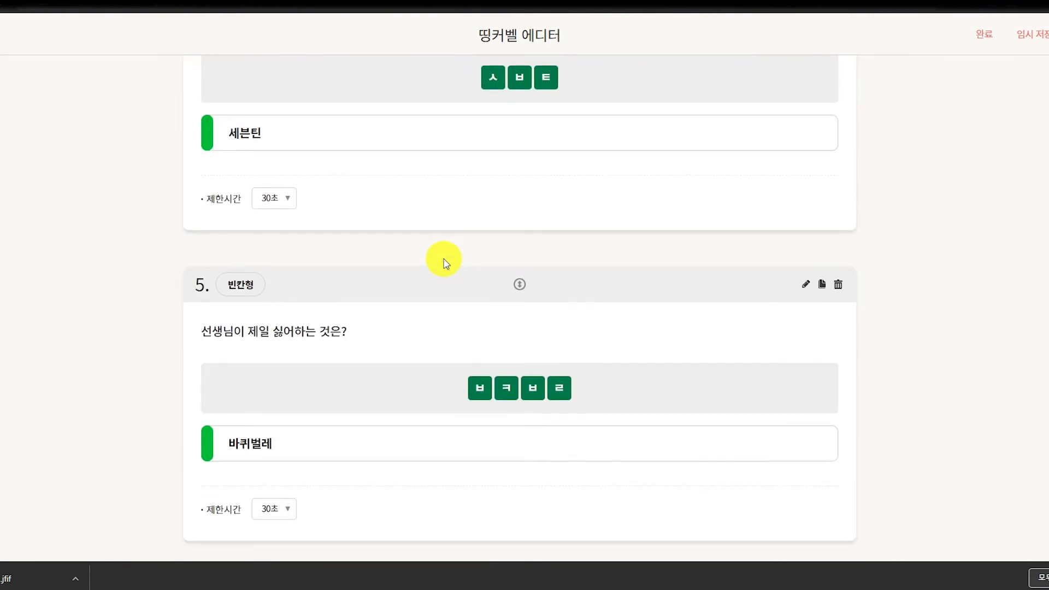
{"action": "scroll", "coordinate": [448, 260], "scroll_direction": "down", "scroll_amount": 1}
{"action": "scroll", "coordinate": [506, 265], "scroll_direction": "up", "scroll_amount": 6}
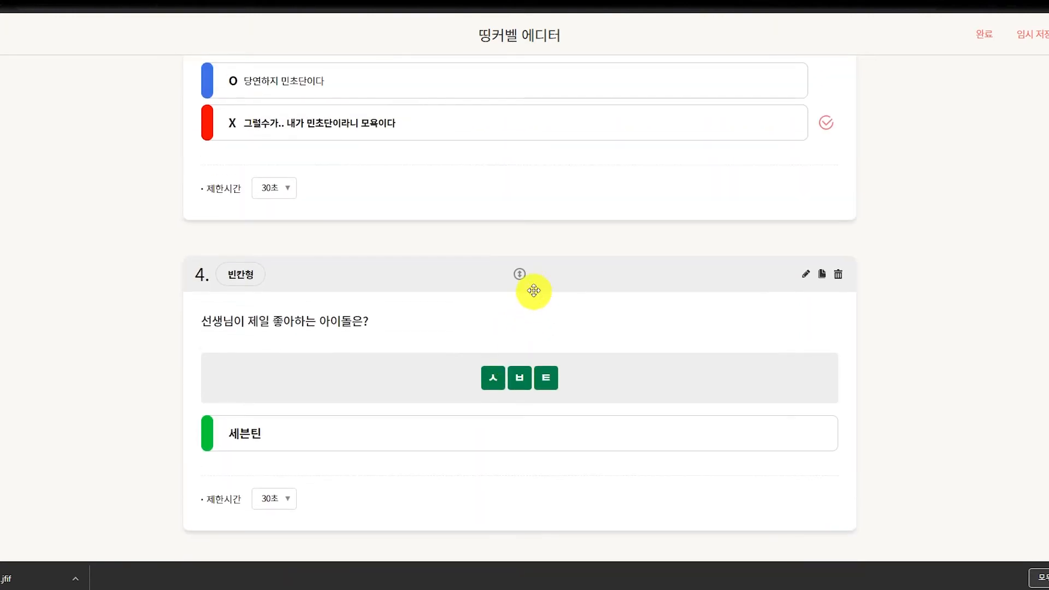
{"action": "left_click_drag", "start_coordinate": [534, 290], "coordinate": [527, 180]}
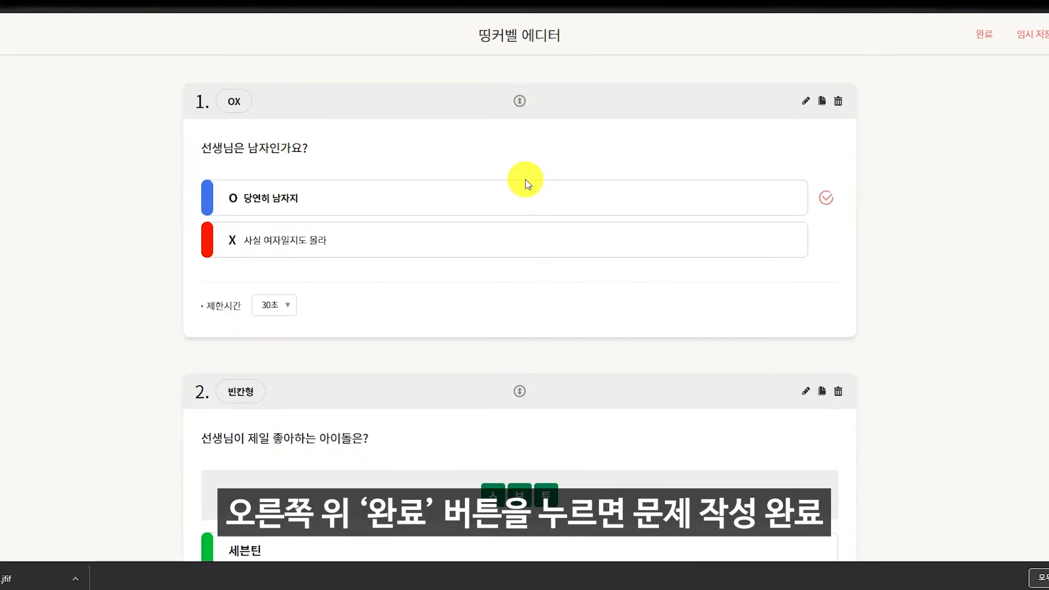
Finish and save the quiz "선생님을 맞춰봐" as complete (완료)
{"action": "scroll", "coordinate": [721, 262], "scroll_direction": "up", "scroll_amount": 3}
{"action": "scroll", "coordinate": [719, 262], "scroll_direction": "up", "scroll_amount": 3}
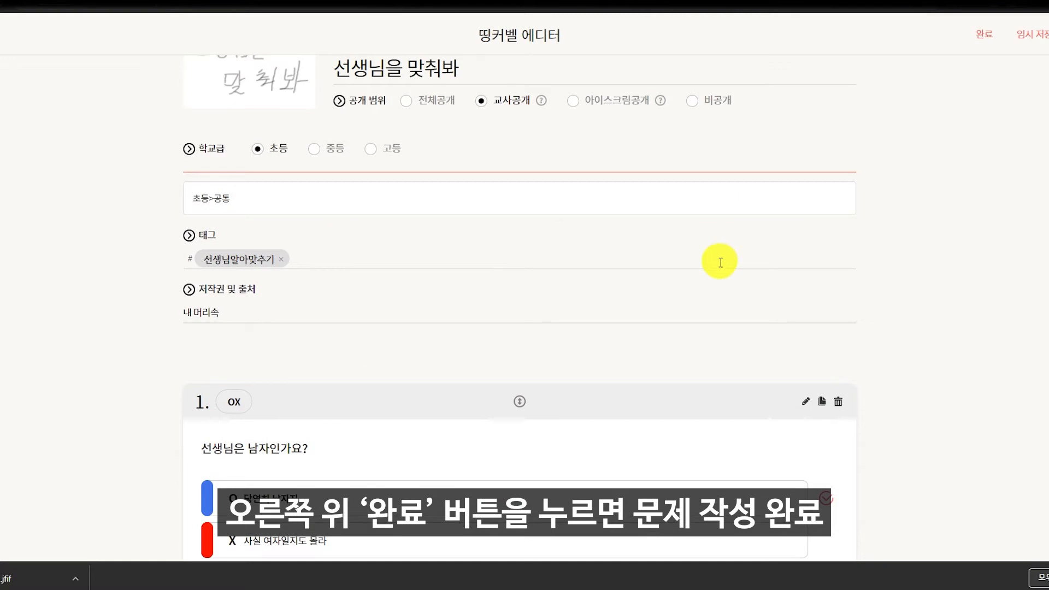
{"action": "left_click", "coordinate": [982, 40]}
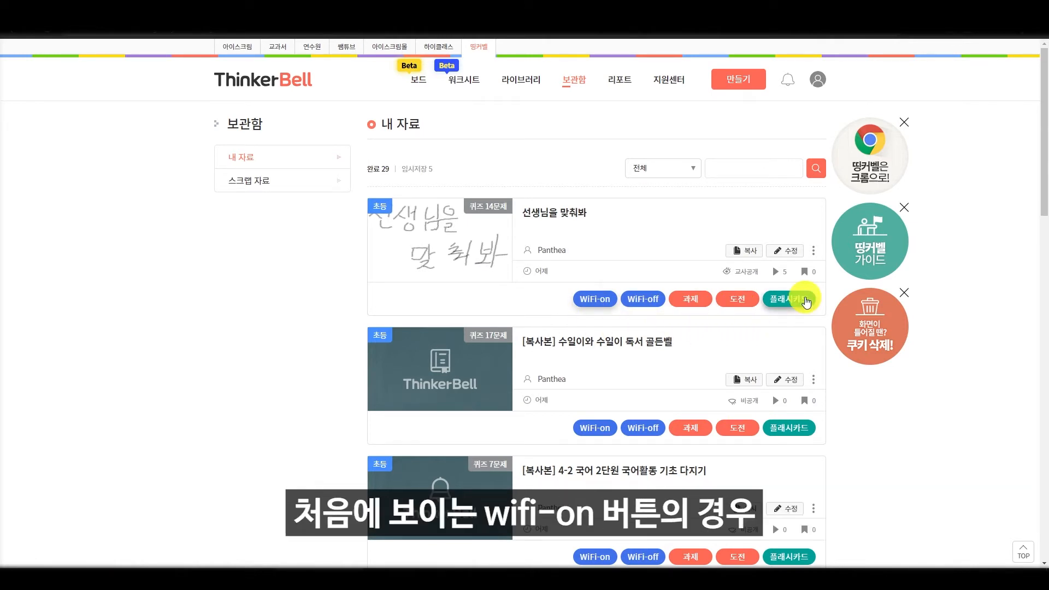
Open the quiz "선생님을 맞춰봐" in WiFi-on mode with 경쟁형, 문제 섞기, 선택지 섞기 and 원격형 on and 배경 음악 off
{"action": "left_click", "coordinate": [601, 302]}
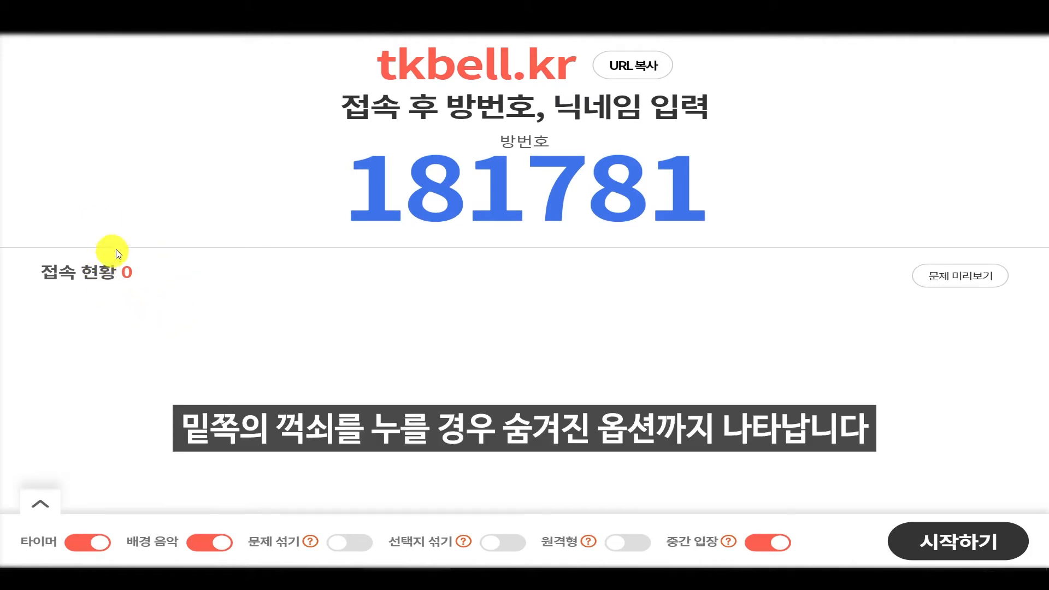
{"action": "left_click", "coordinate": [43, 509]}
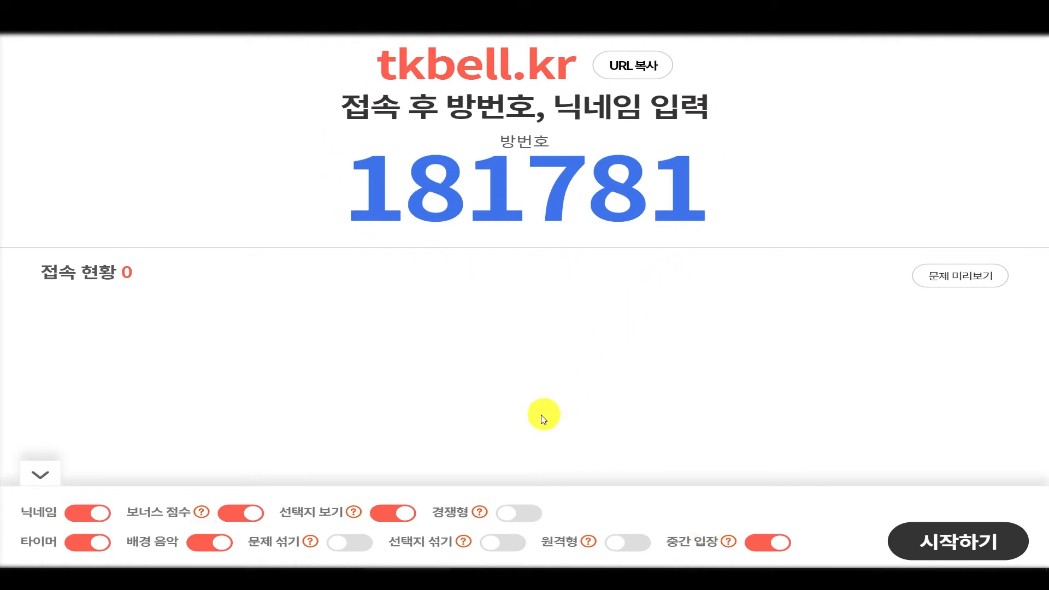
{"action": "left_click", "coordinate": [518, 516]}
{"action": "left_click", "coordinate": [350, 543]}
{"action": "left_click", "coordinate": [500, 545]}
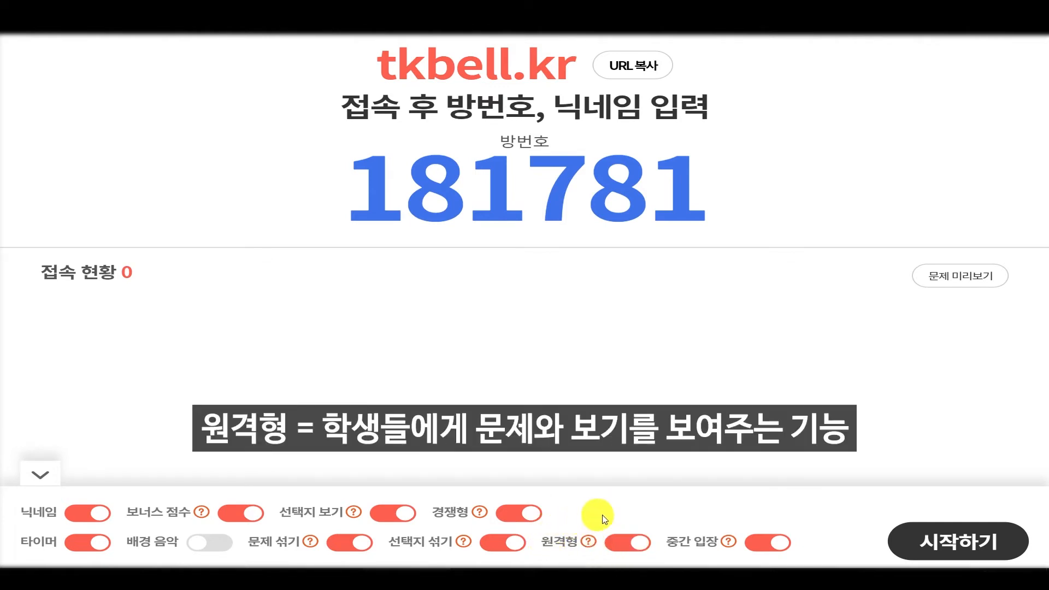
Switch 원격형 and 중간 입장 off and back on, and read the explanations of 보너스 점수 and 경쟁형
{"action": "mouse_move", "coordinate": [588, 542]}
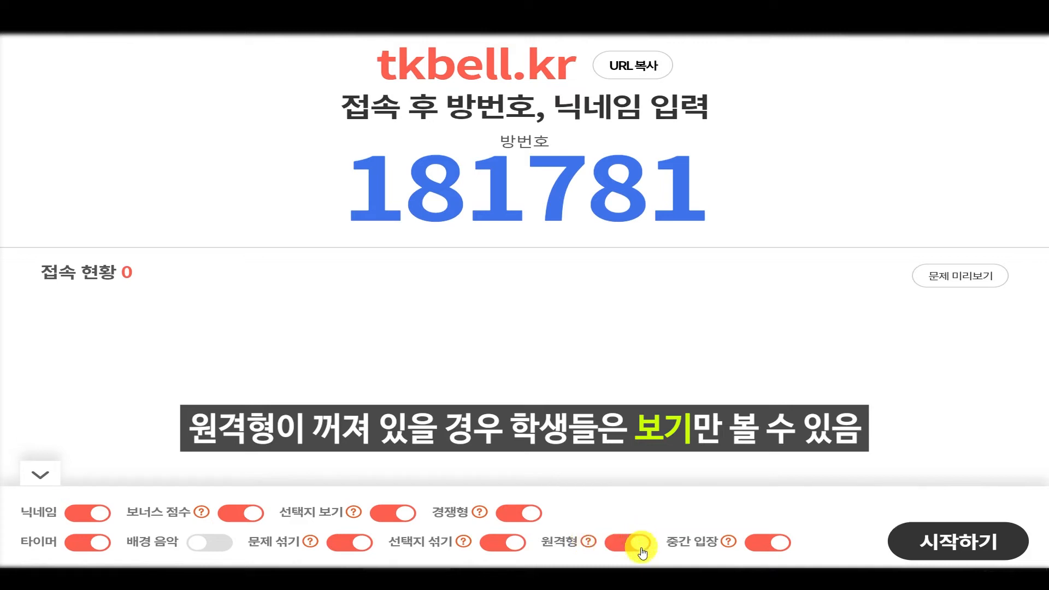
{"action": "left_click", "coordinate": [617, 542]}
{"action": "left_click", "coordinate": [617, 542]}
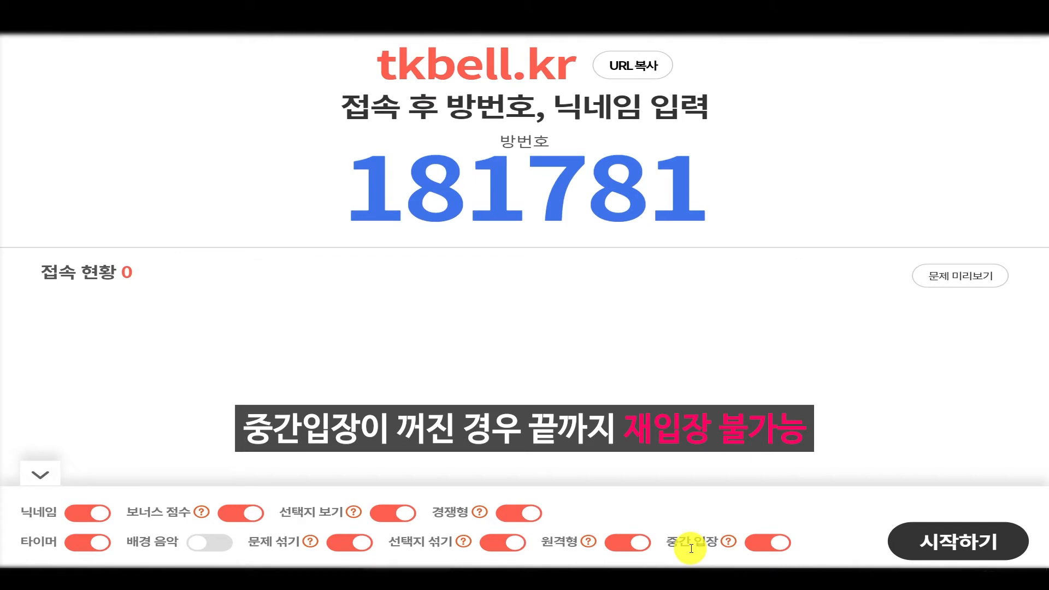
{"action": "left_click", "coordinate": [756, 543]}
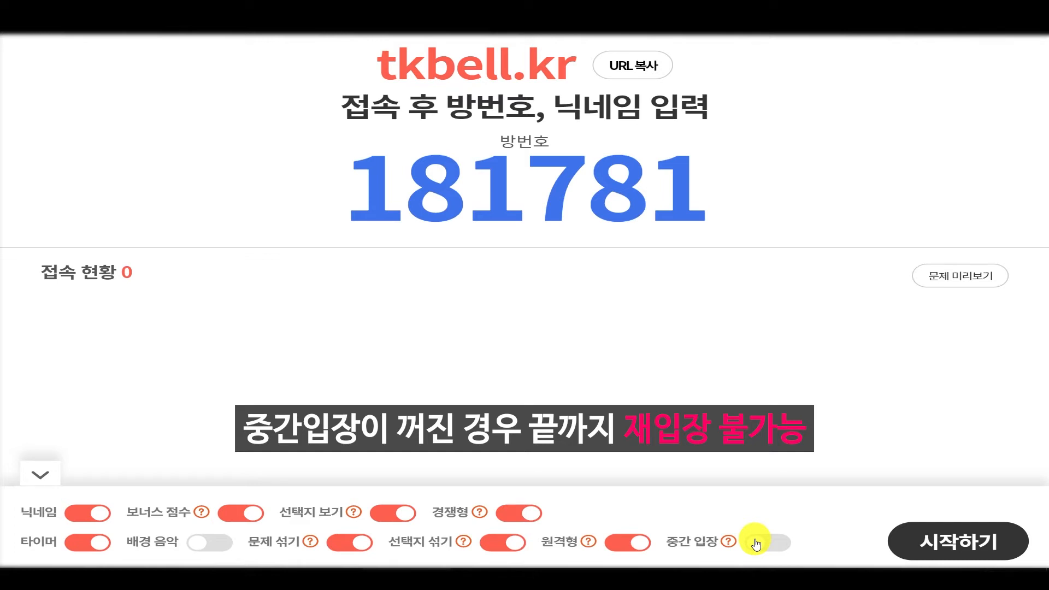
{"action": "left_click", "coordinate": [756, 543]}
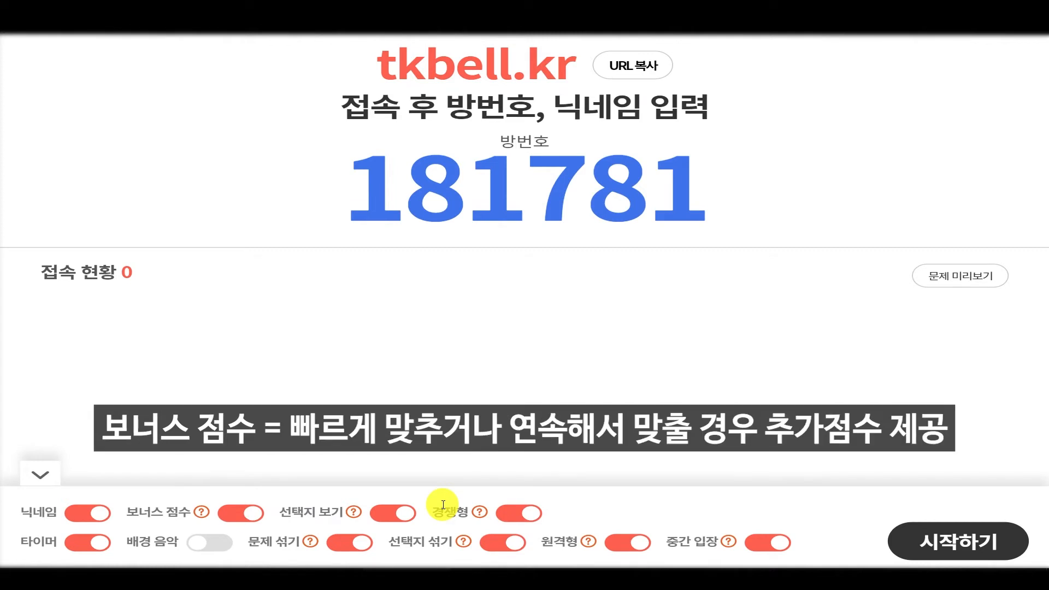
{"action": "mouse_move", "coordinate": [204, 513]}
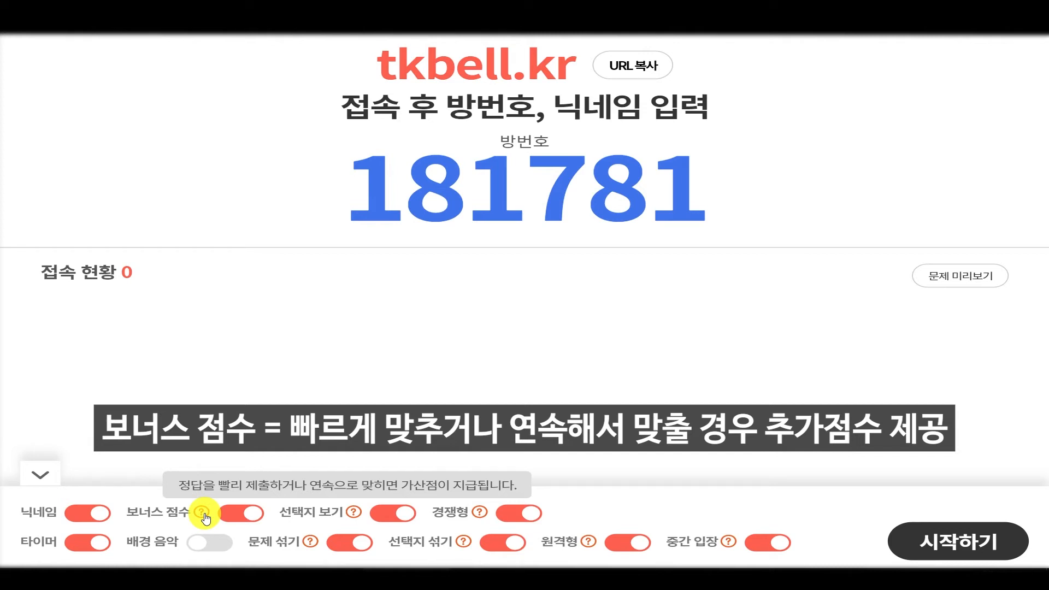
{"action": "mouse_move", "coordinate": [480, 518]}
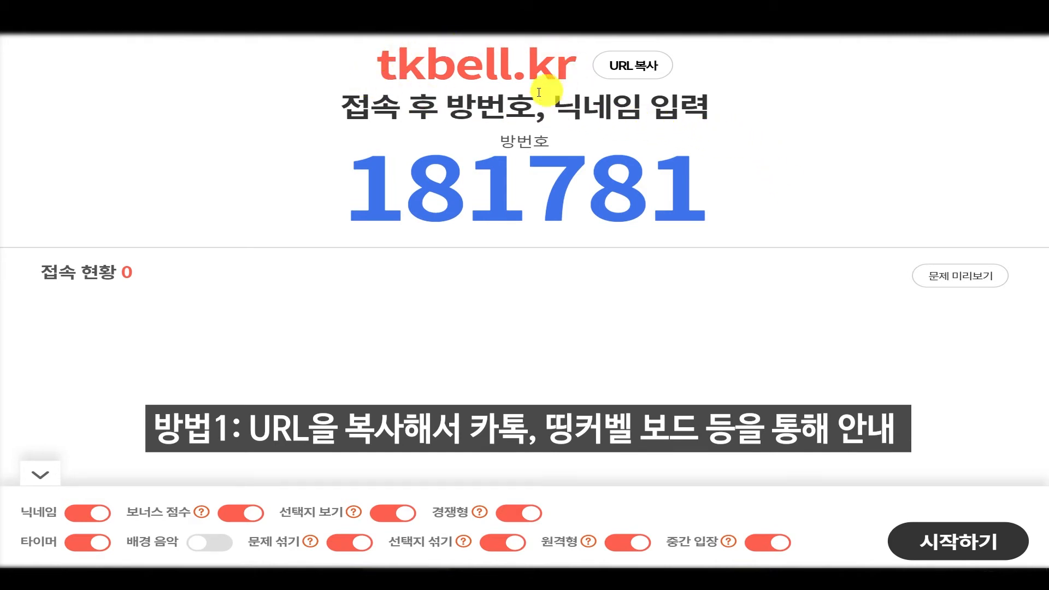
Copy the quiz room's join URL and paste it, including the room PIN, as the content of the "아래 링크를 통해 접속하세요" board post
{"action": "left_click", "coordinate": [639, 67]}
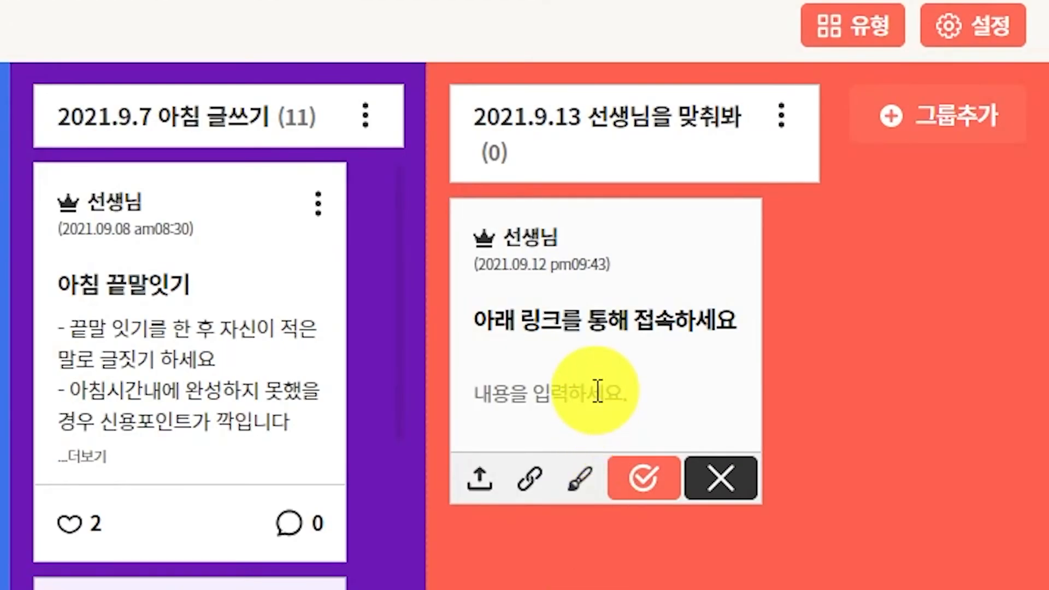
{"action": "left_click", "coordinate": [598, 392]}
{"action": "type", "text": "https://q.tkbell.co.kr/student/index.do?pinNumber=305330"}
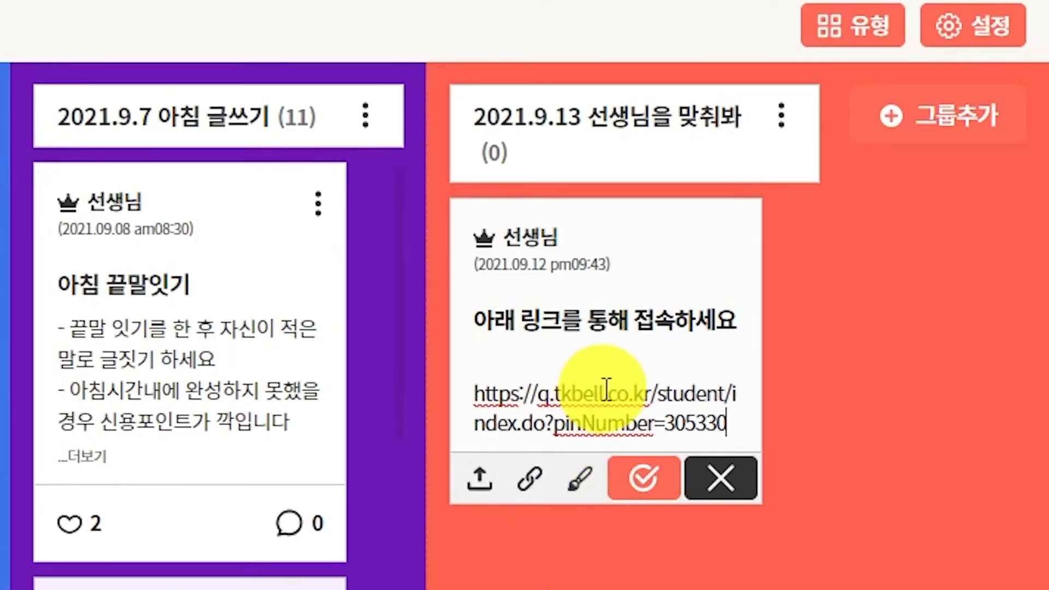
Save the "아래 링크를 통해 접속하세요" post in the "2021.9.13 선생님을 맞춰봐" group
{"action": "left_click", "coordinate": [641, 480]}
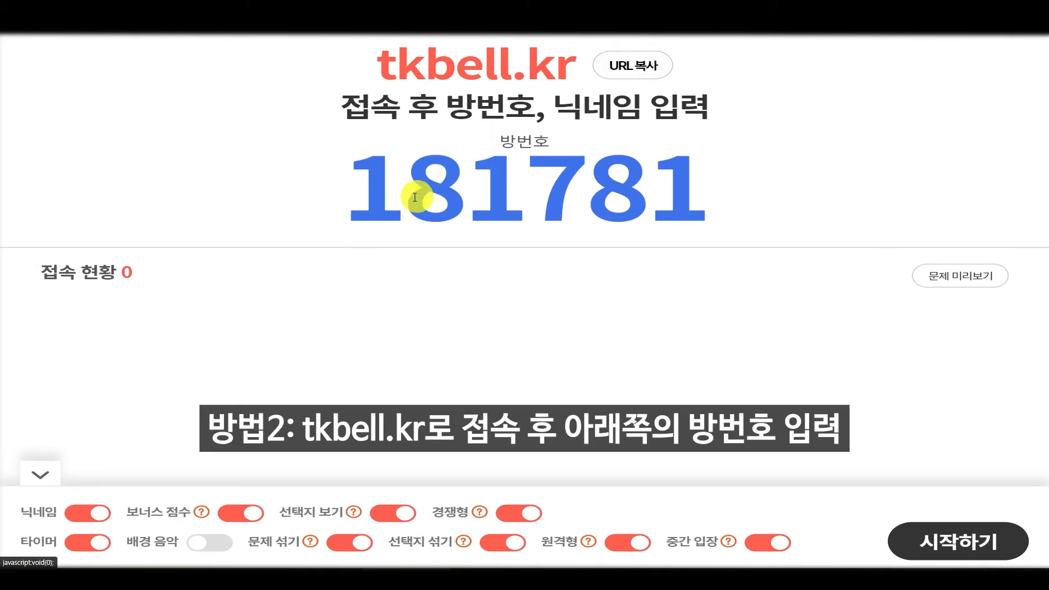
Highlight the quiz room number, enter it on the student join page and set the nickname to "연습장"
{"action": "left_click_drag", "start_coordinate": [407, 202], "coordinate": [593, 200]}
{"action": "left_click", "coordinate": [386, 201]}
{"action": "left_click_drag", "start_coordinate": [358, 197], "coordinate": [740, 199]}
{"action": "left_click", "coordinate": [755, 201]}
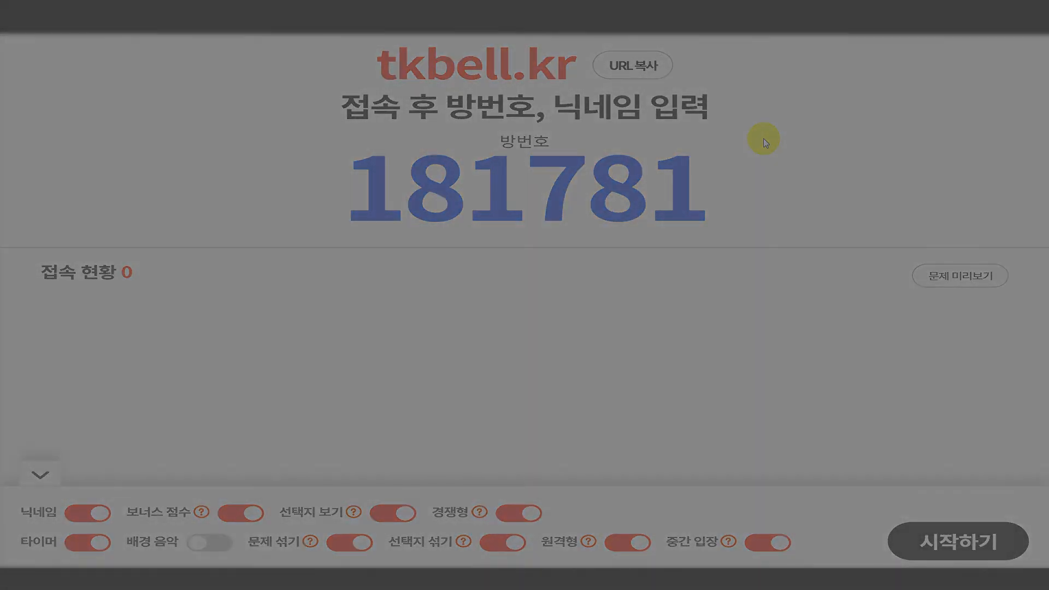
{"action": "left_click", "coordinate": [764, 144]}
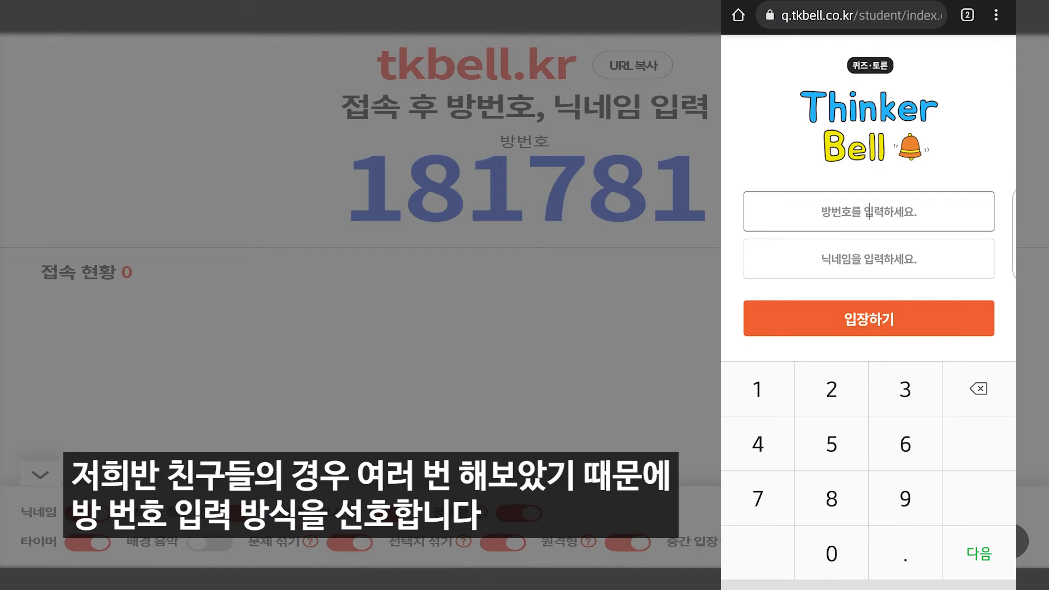
{"action": "type", "text": "181781"}
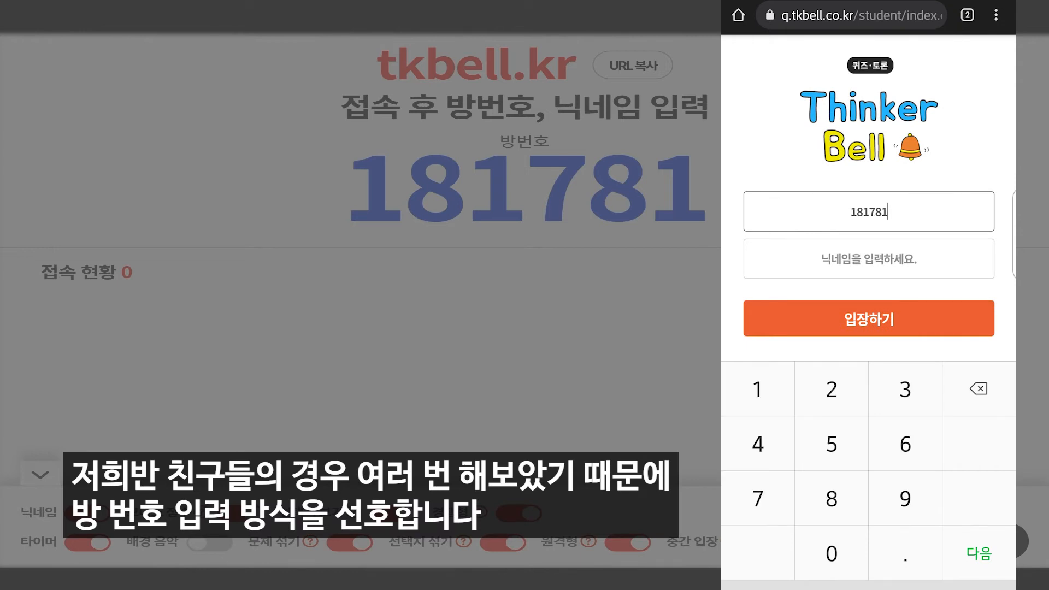
{"action": "left_click", "coordinate": [869, 259]}
{"action": "type", "text": "연습장"}
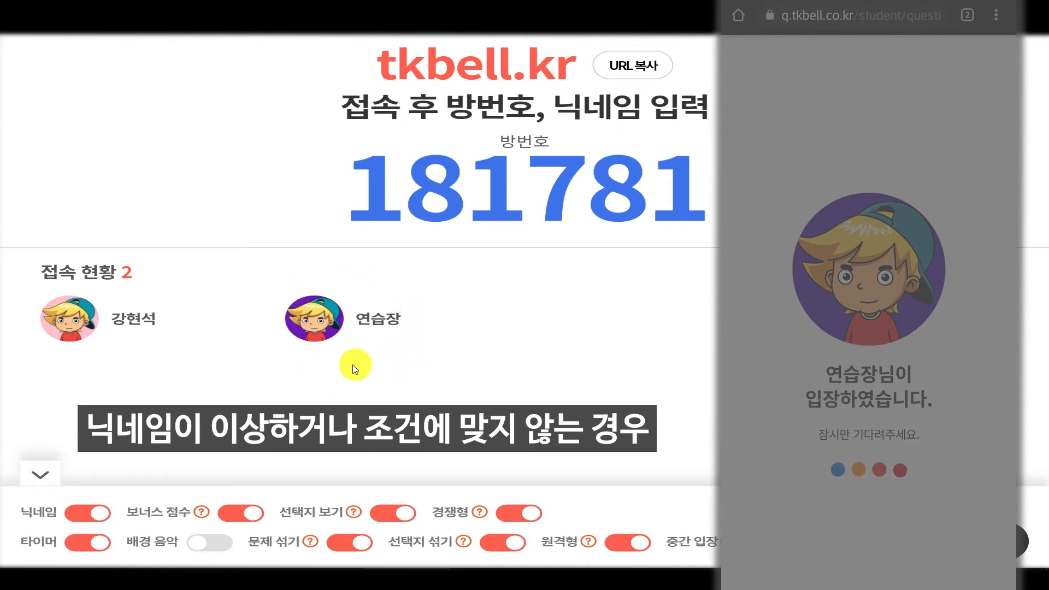
Remove the participant "연습장" from the quiz room
{"action": "mouse_move", "coordinate": [295, 307]}
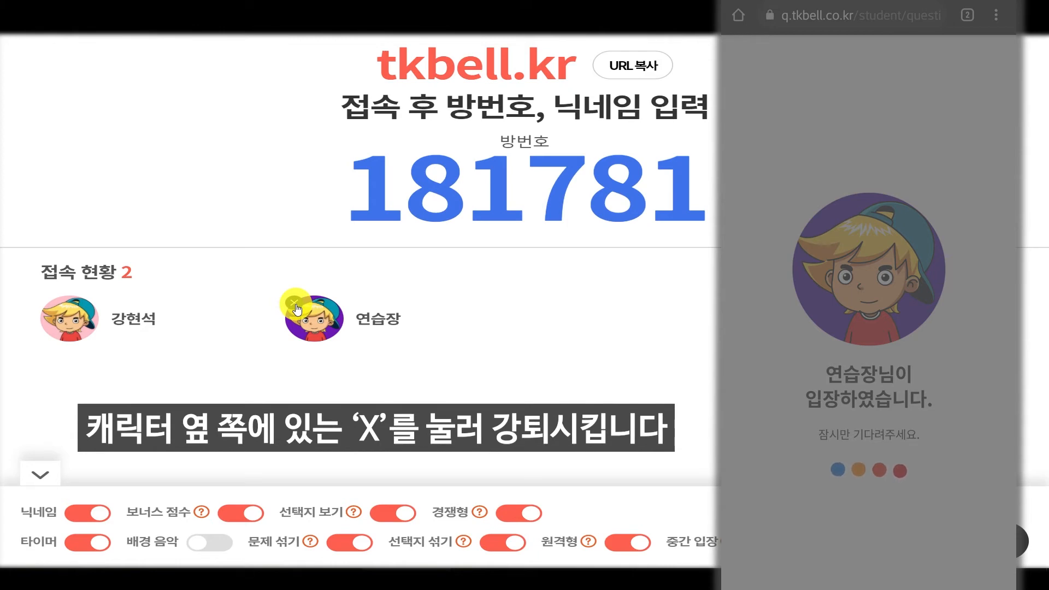
{"action": "left_click", "coordinate": [295, 305]}
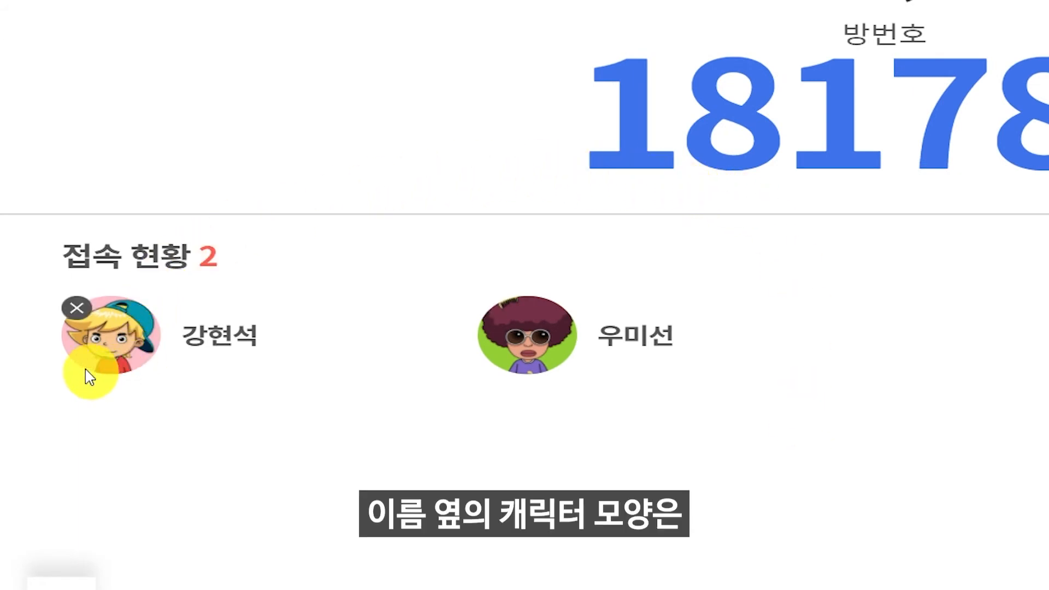
Start the quiz with the connected participants and skip the waiting time of question 1
{"action": "mouse_move", "coordinate": [136, 362]}
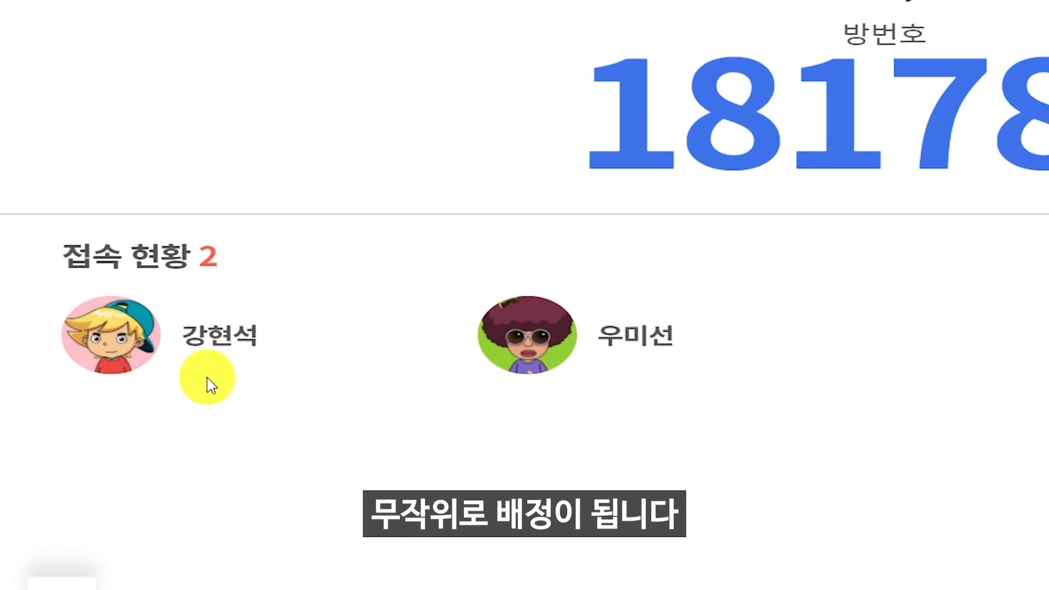
{"action": "mouse_move", "coordinate": [191, 367]}
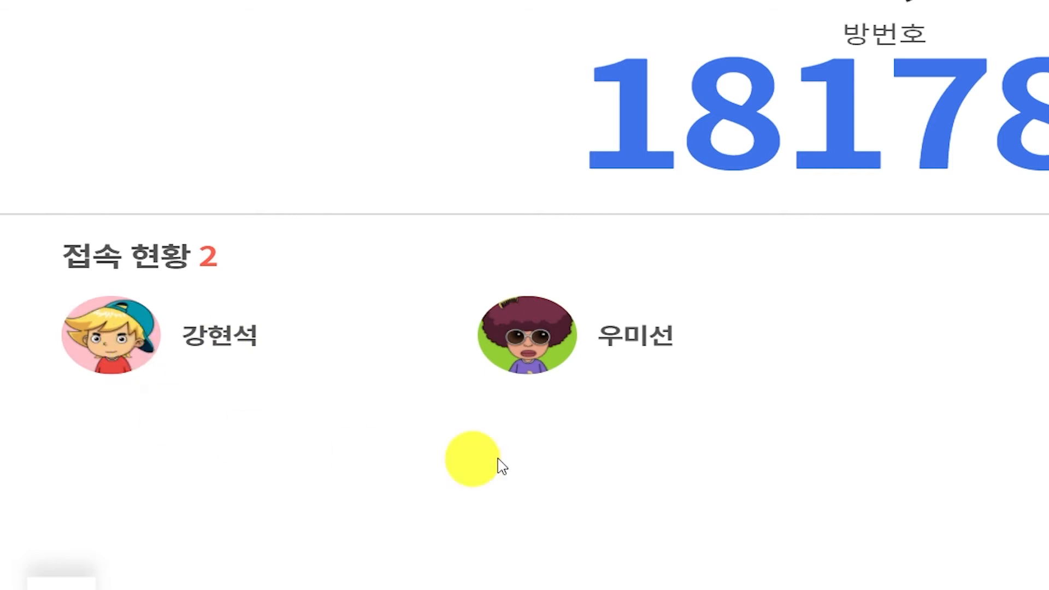
{"action": "mouse_move", "coordinate": [693, 370]}
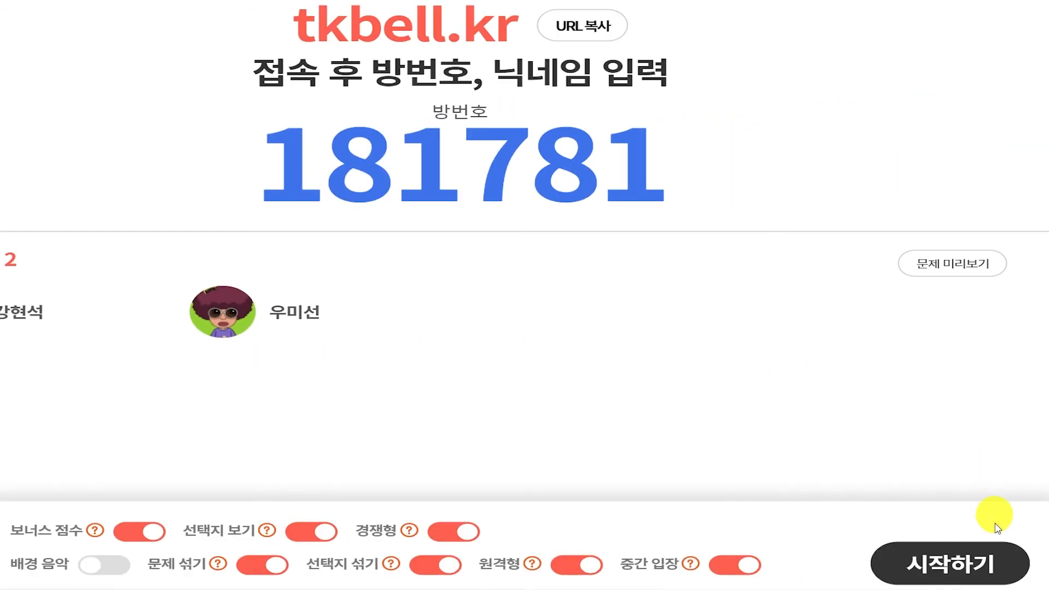
{"action": "left_click", "coordinate": [954, 573]}
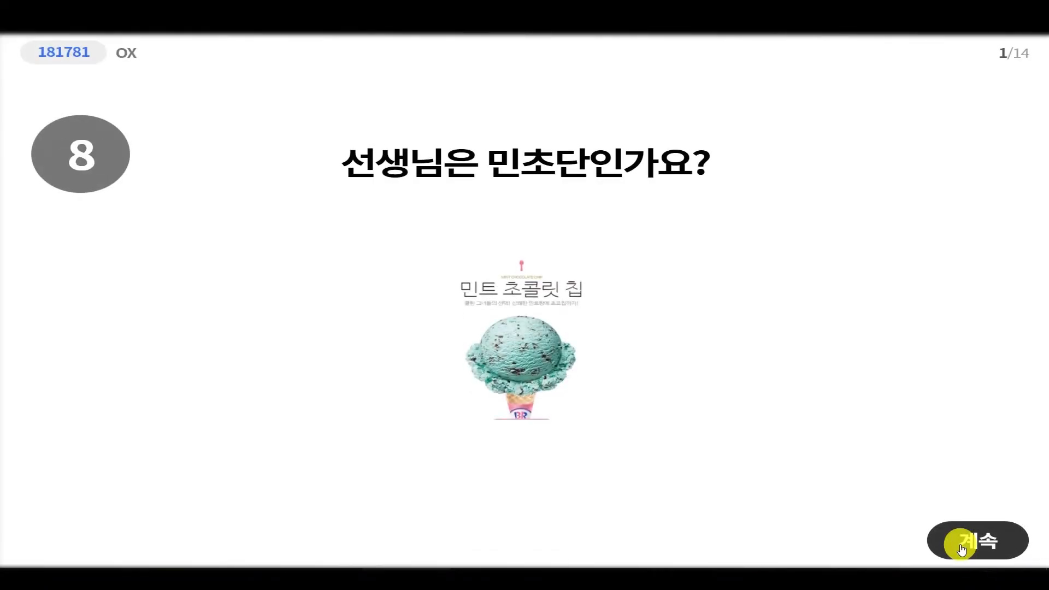
{"action": "left_click", "coordinate": [962, 546]}
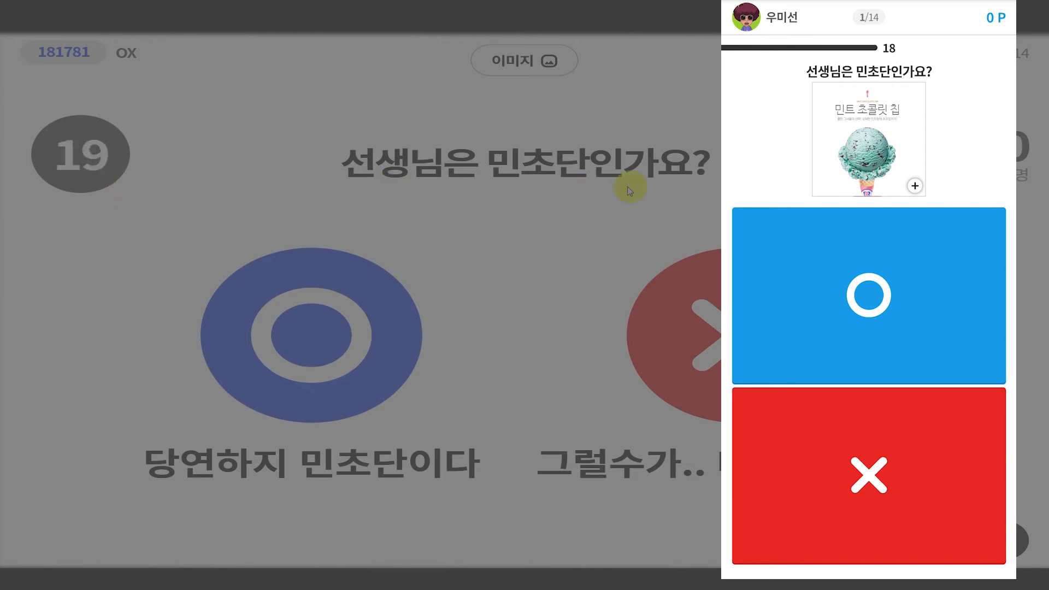
View the enlarged image of question 1 and the list of participants behind its answers, closing both
{"action": "left_click", "coordinate": [533, 65]}
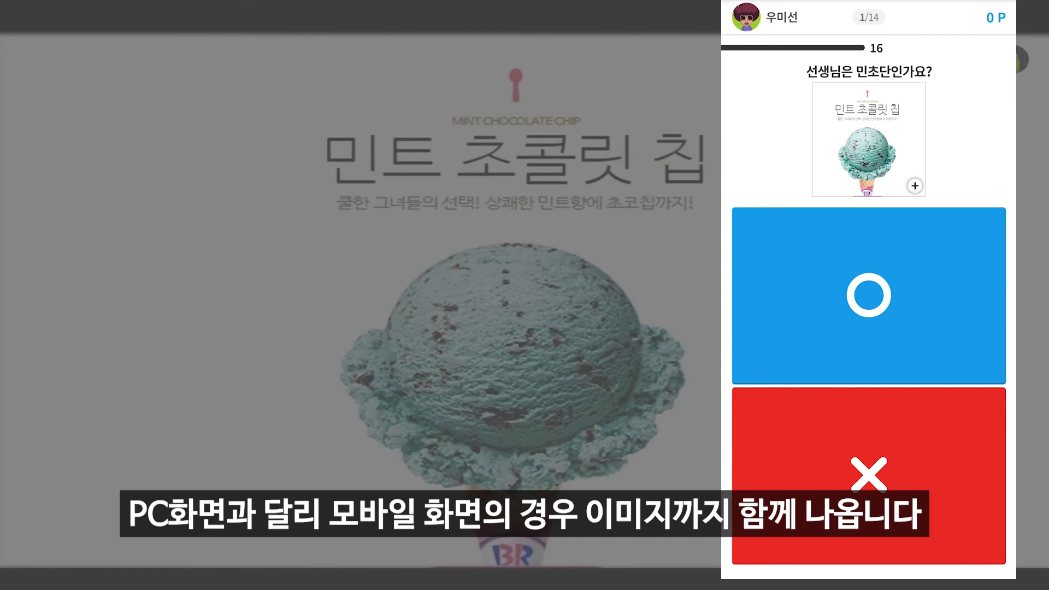
{"action": "left_click", "coordinate": [473, 149]}
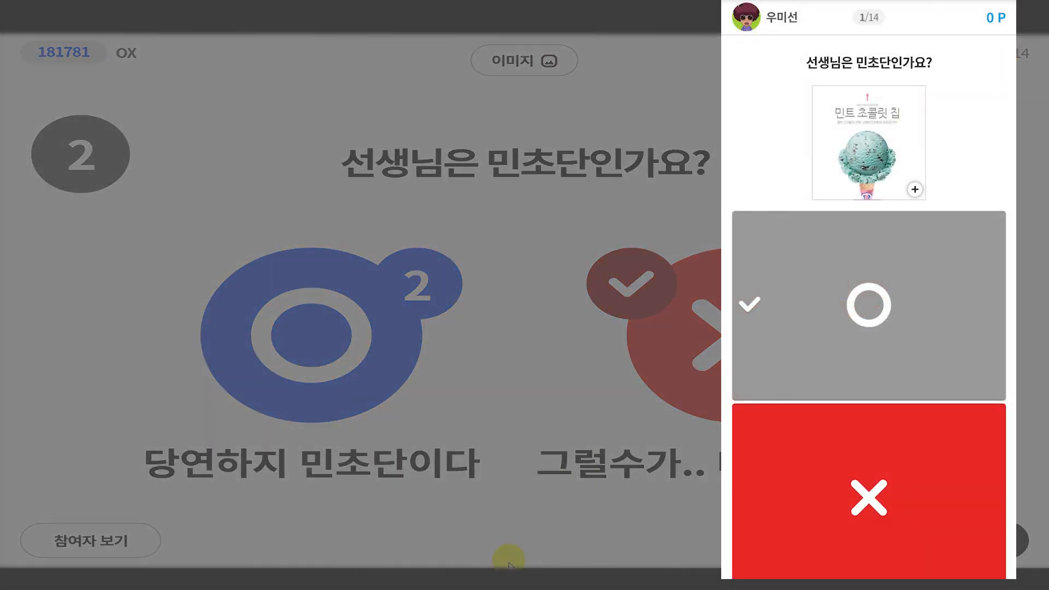
{"action": "left_click", "coordinate": [94, 541]}
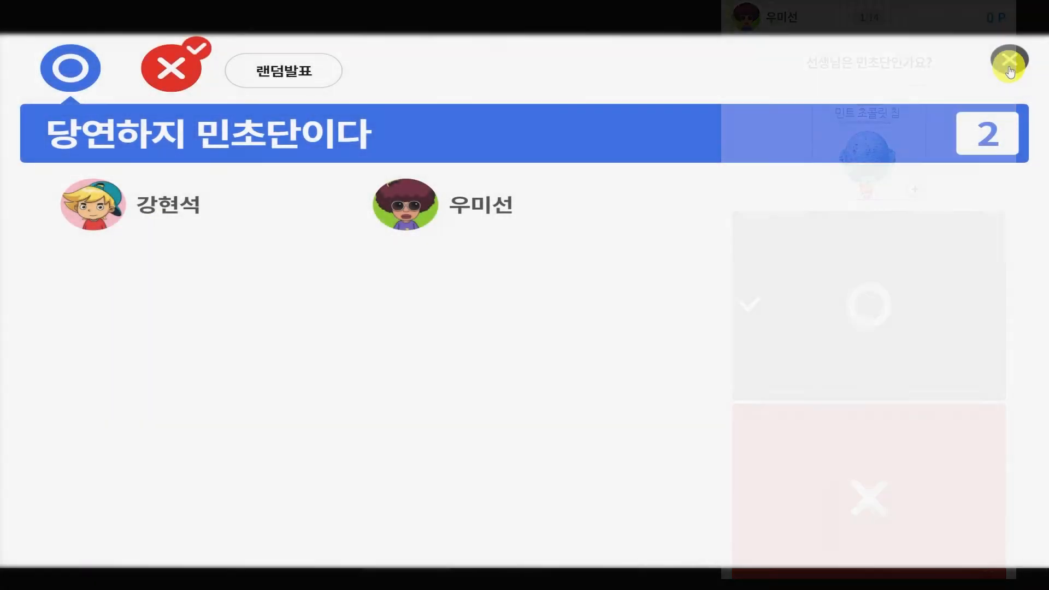
{"action": "left_click", "coordinate": [1014, 60]}
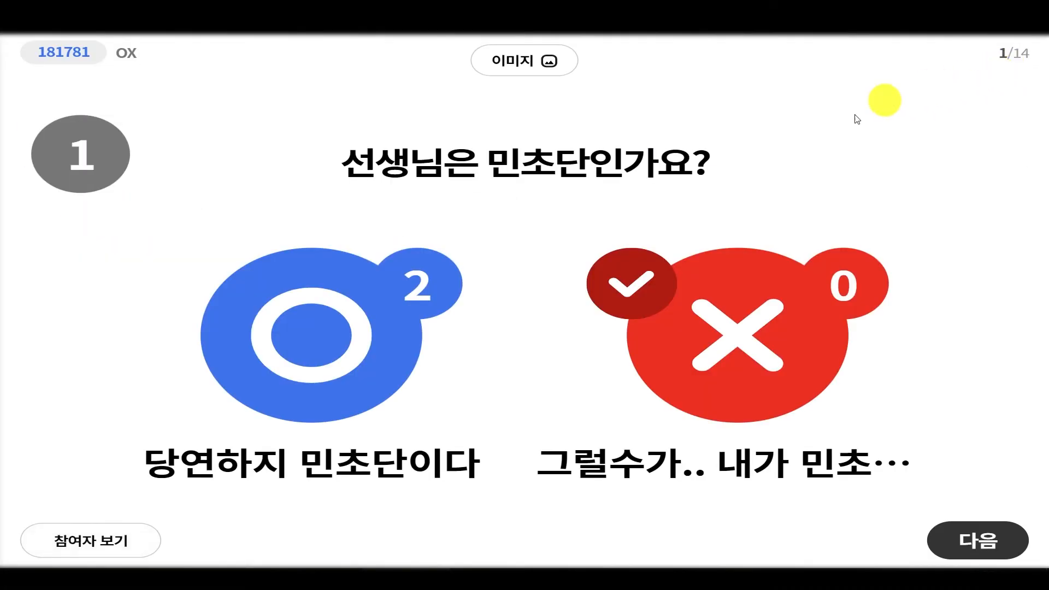
Advance past the question 1 ranking to question 2 and skip its waiting time
{"action": "left_click", "coordinate": [970, 543]}
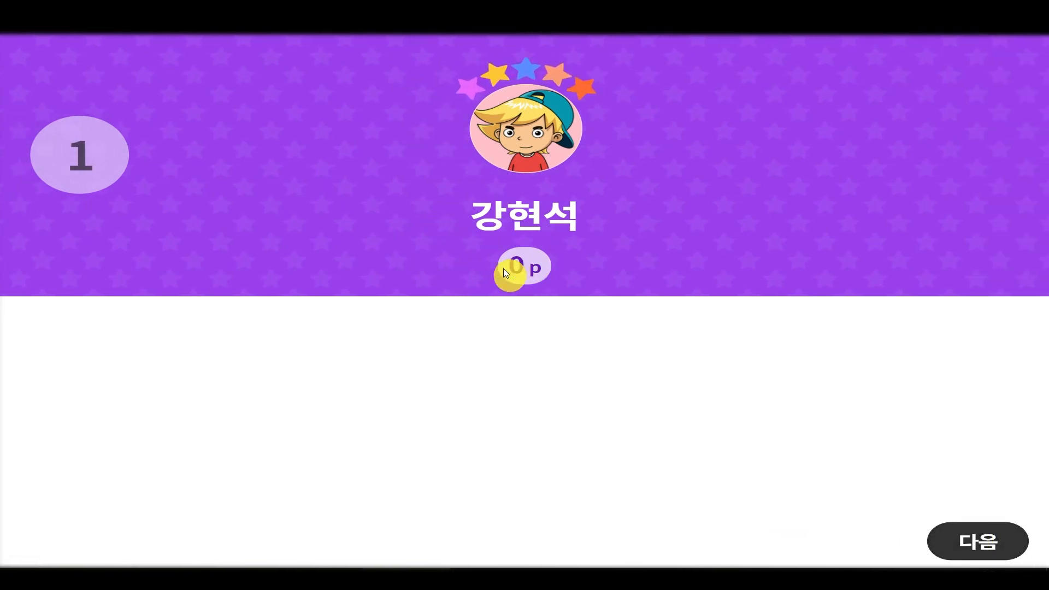
{"action": "left_click", "coordinate": [966, 541]}
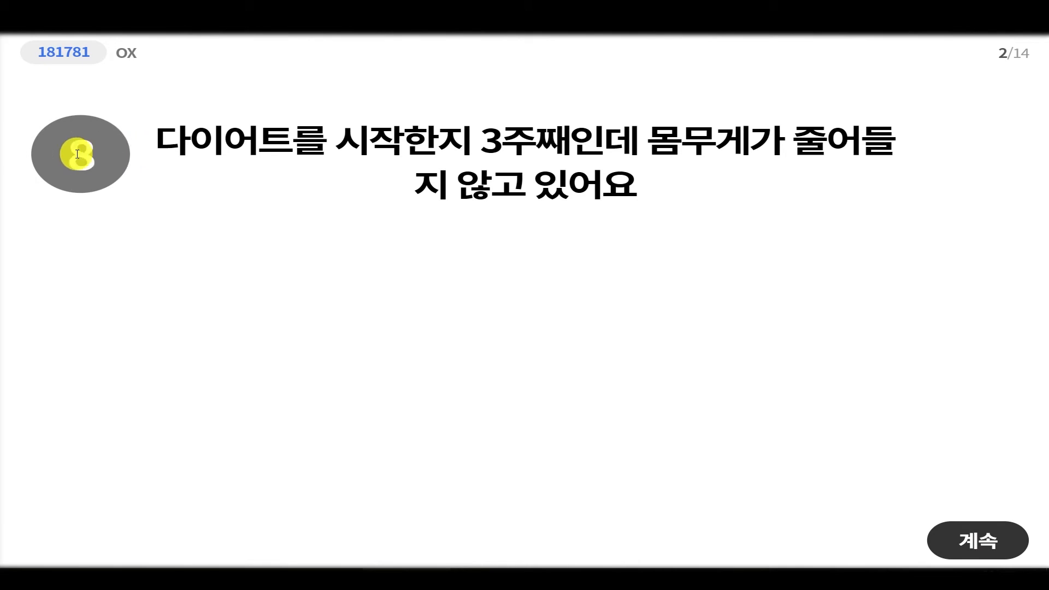
{"action": "left_click", "coordinate": [986, 552]}
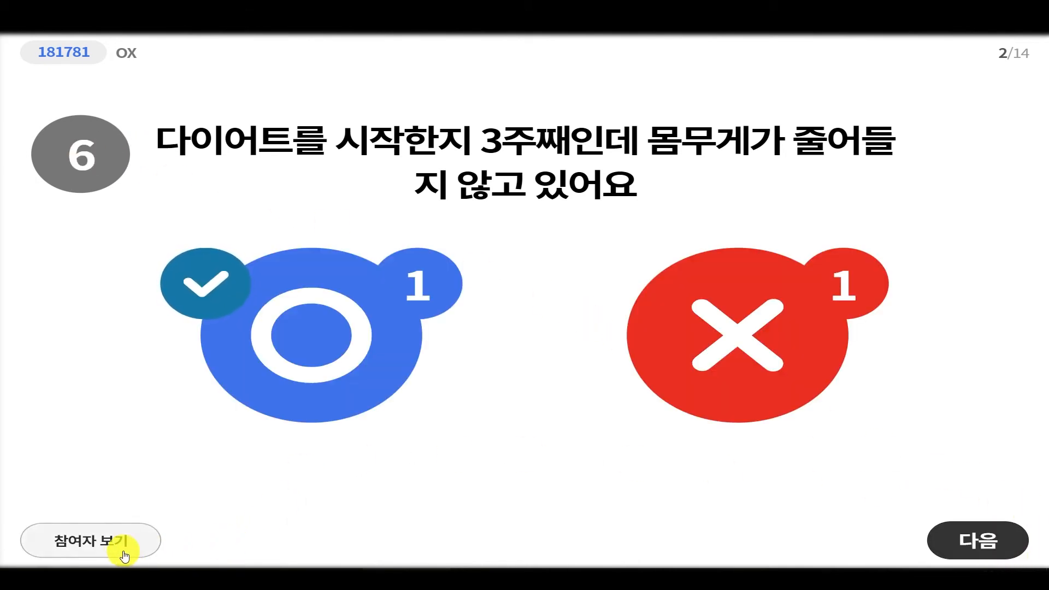
Check which participants chose O and which chose X in question 2, and close the participant list
{"action": "left_click", "coordinate": [120, 548]}
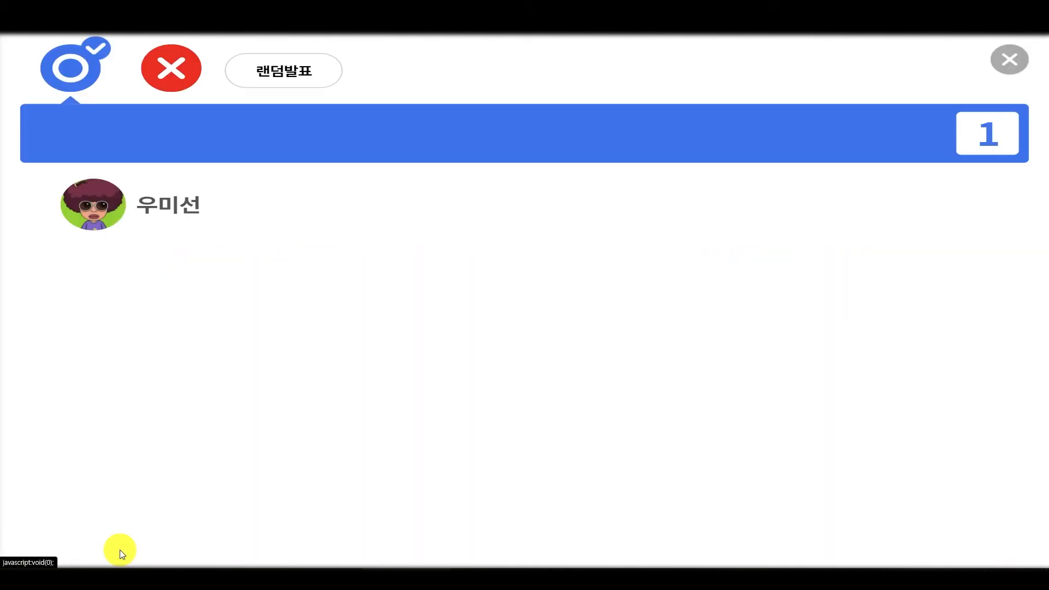
{"action": "left_click", "coordinate": [172, 70]}
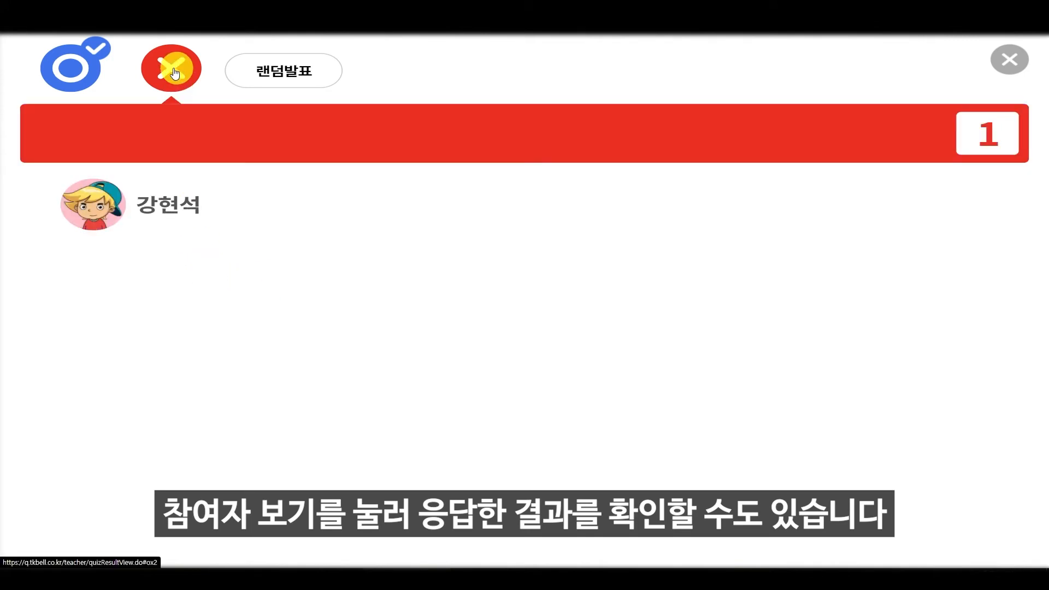
{"action": "left_click", "coordinate": [86, 67]}
{"action": "left_click", "coordinate": [161, 70]}
{"action": "left_click", "coordinate": [82, 74]}
{"action": "left_click", "coordinate": [174, 75]}
{"action": "left_click", "coordinate": [91, 75]}
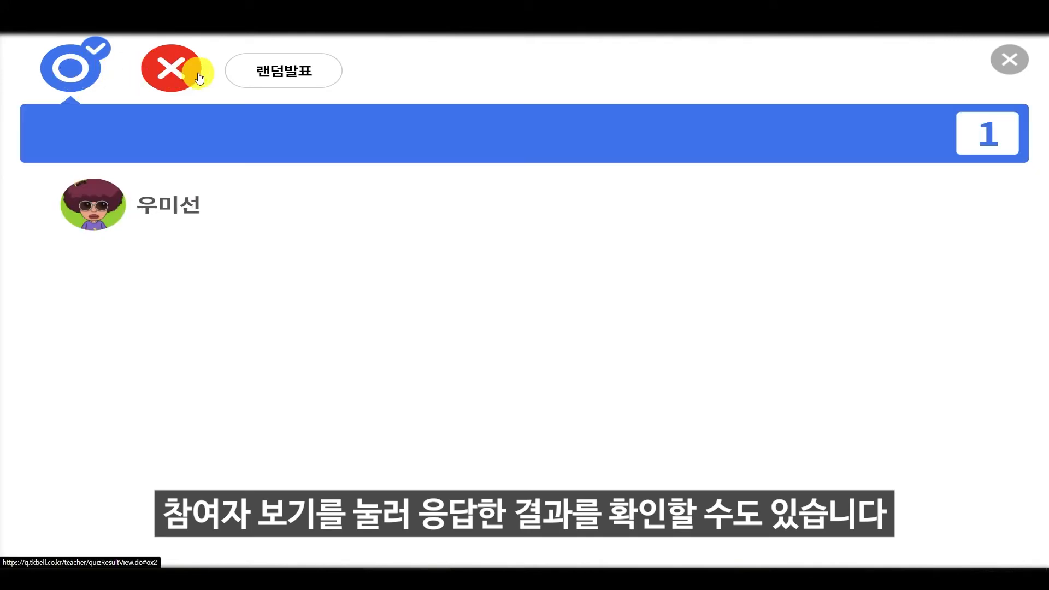
{"action": "left_click", "coordinate": [194, 77]}
{"action": "left_click", "coordinate": [1009, 59]}
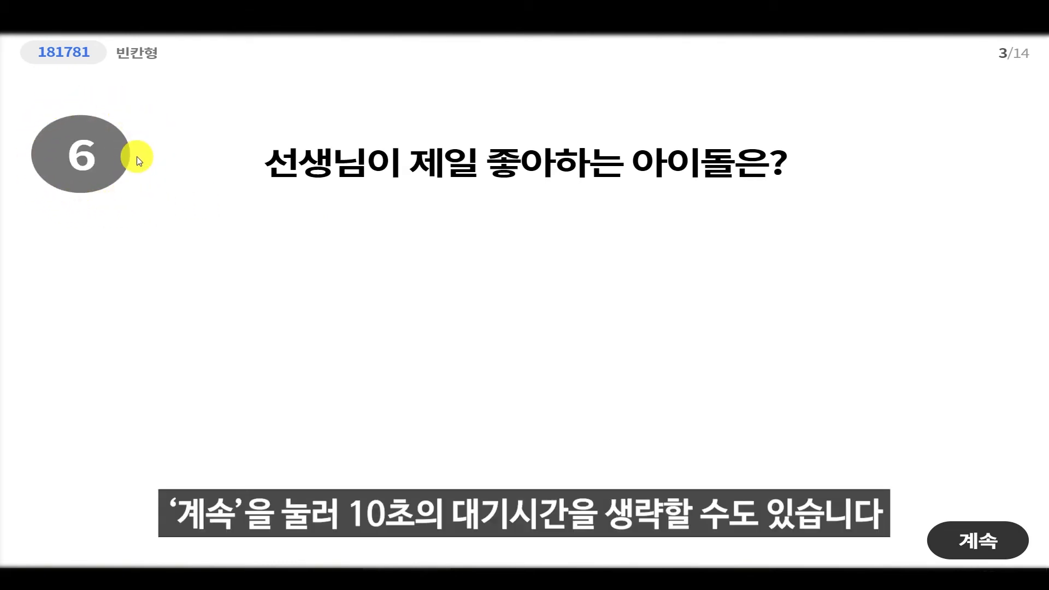
Skip the waiting time of question 3 about the teacher's favourite idol
{"action": "left_click", "coordinate": [1005, 544]}
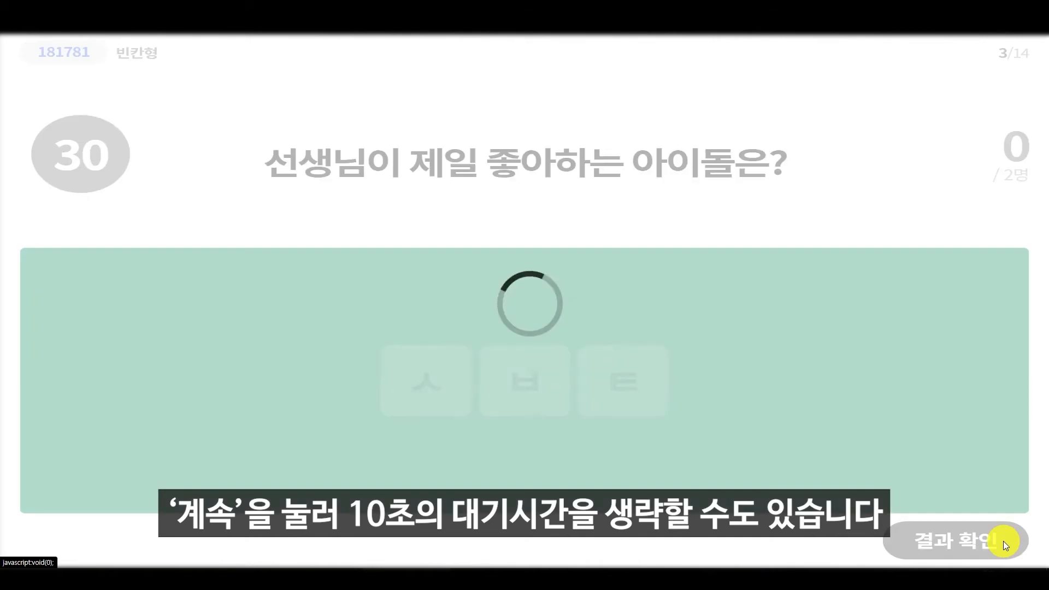
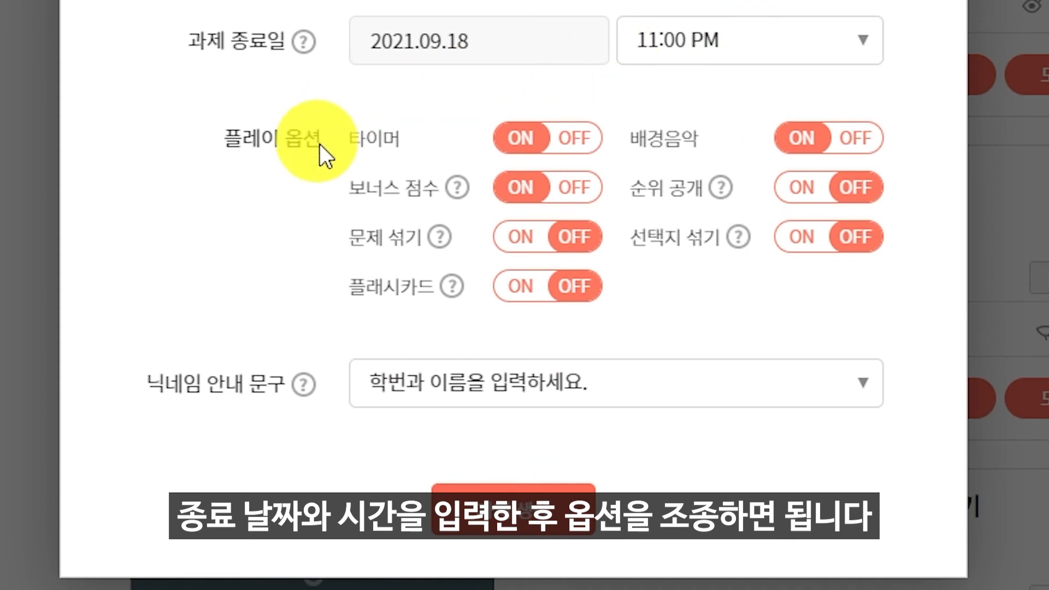
Turn on 순위 공개, 선택지 섞기 and 문제 섞기 for the assignment and check the 플래시카드 explanation
{"action": "left_click", "coordinate": [812, 185]}
{"action": "left_click", "coordinate": [791, 241]}
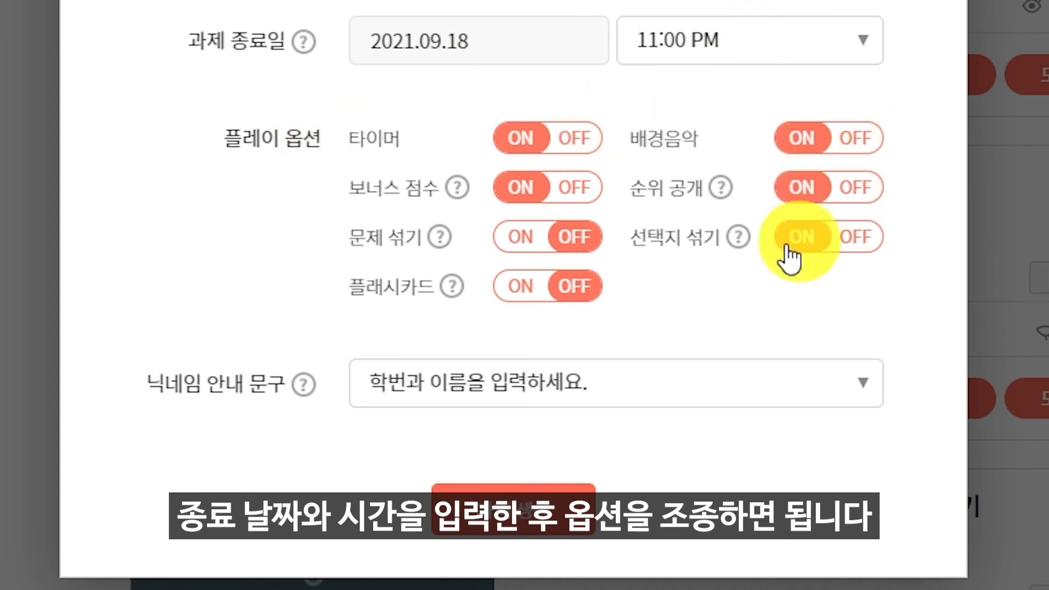
{"action": "left_click", "coordinate": [538, 243]}
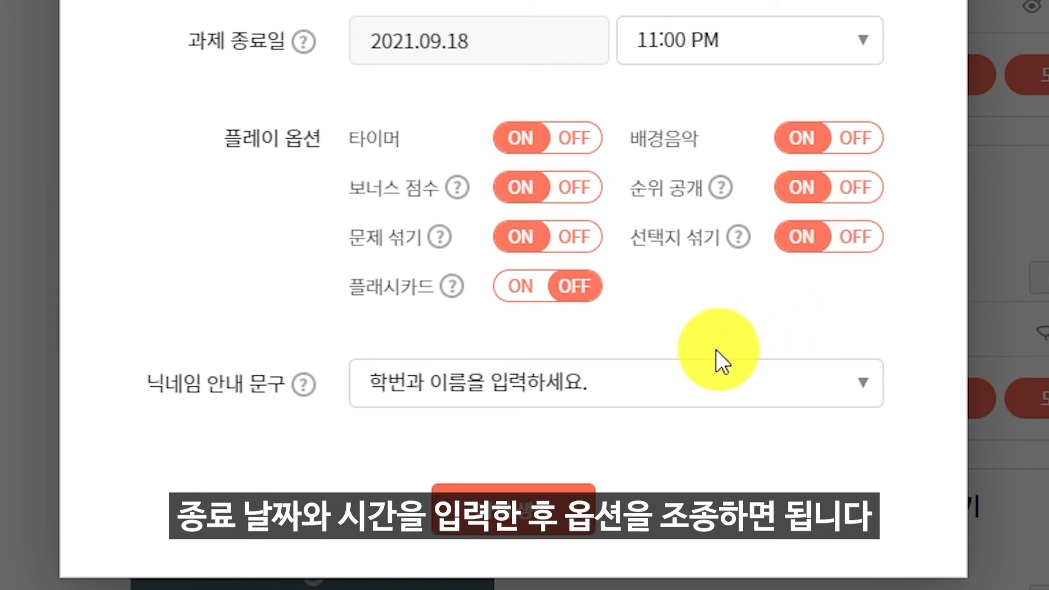
{"action": "mouse_move", "coordinate": [459, 300]}
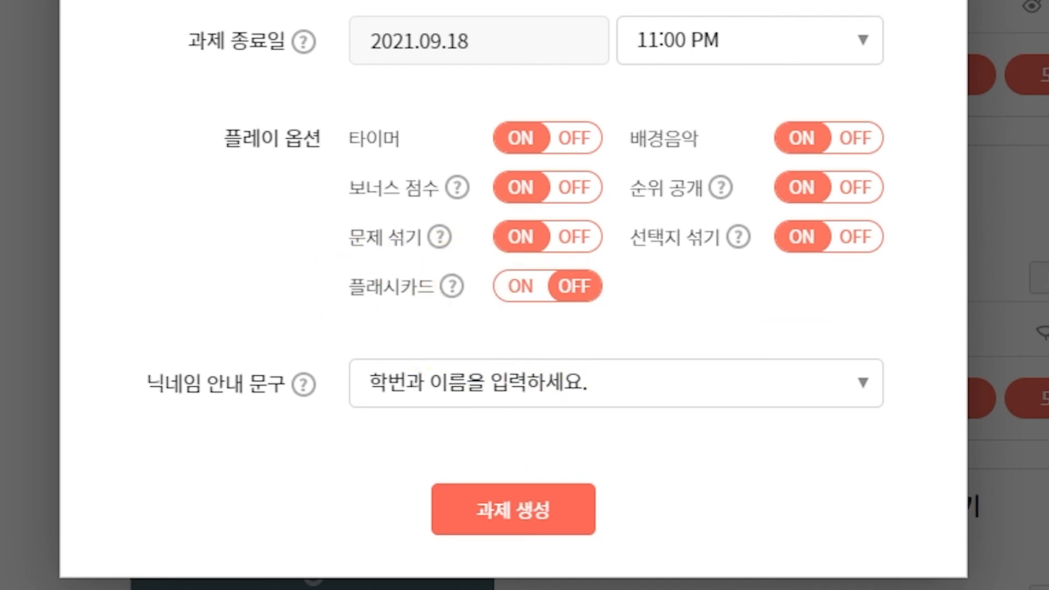
Set a custom nickname prompt (직접입력) of "이름을 입력하세요", create the assignment and close its share dialog
{"action": "left_click", "coordinate": [485, 396]}
{"action": "left_click", "coordinate": [423, 525]}
{"action": "left_click", "coordinate": [475, 445]}
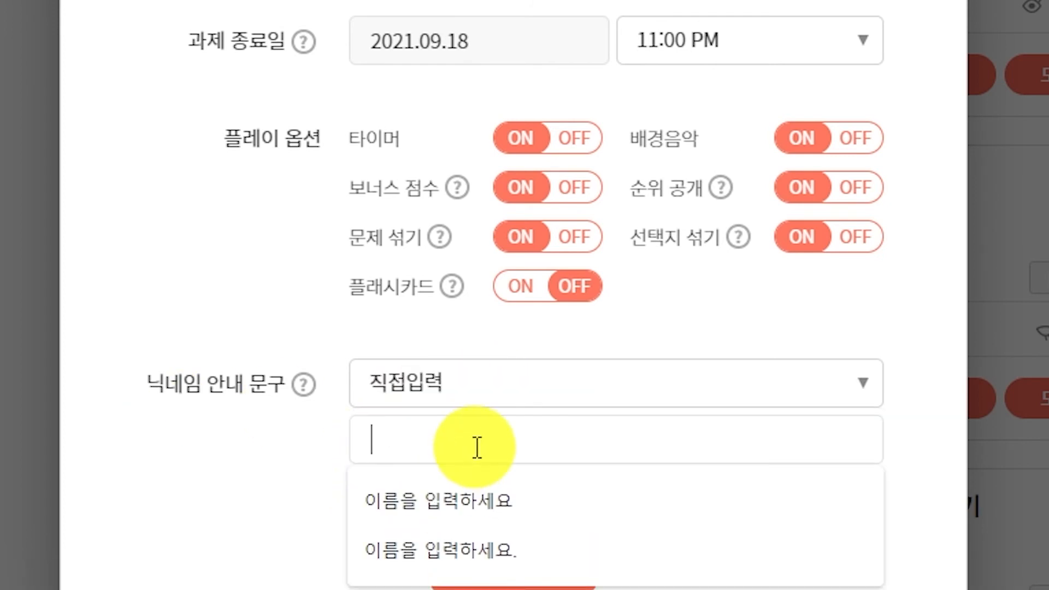
{"action": "left_click", "coordinate": [459, 504]}
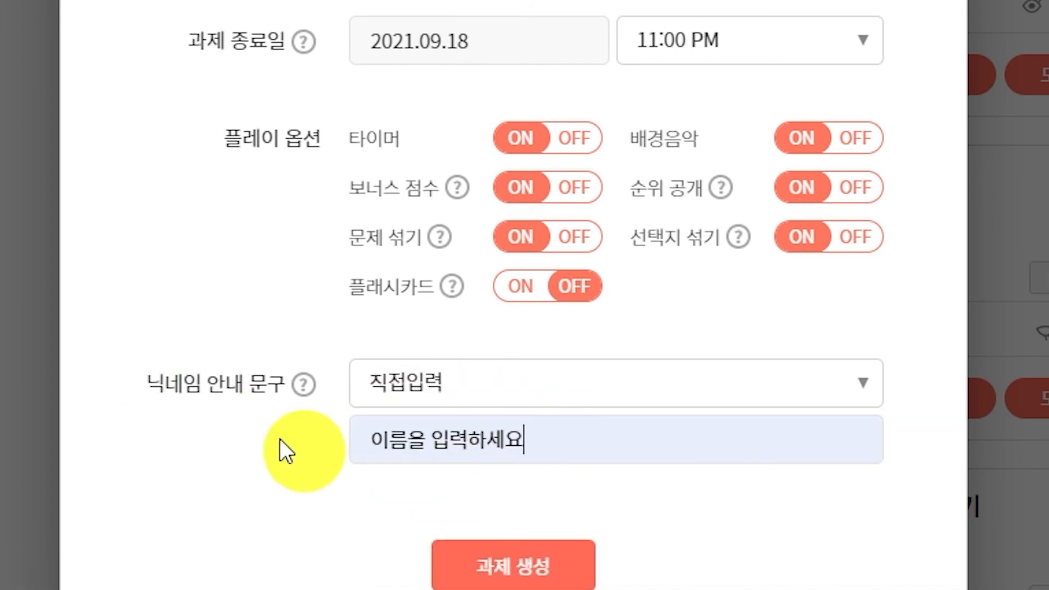
{"action": "left_click", "coordinate": [542, 576]}
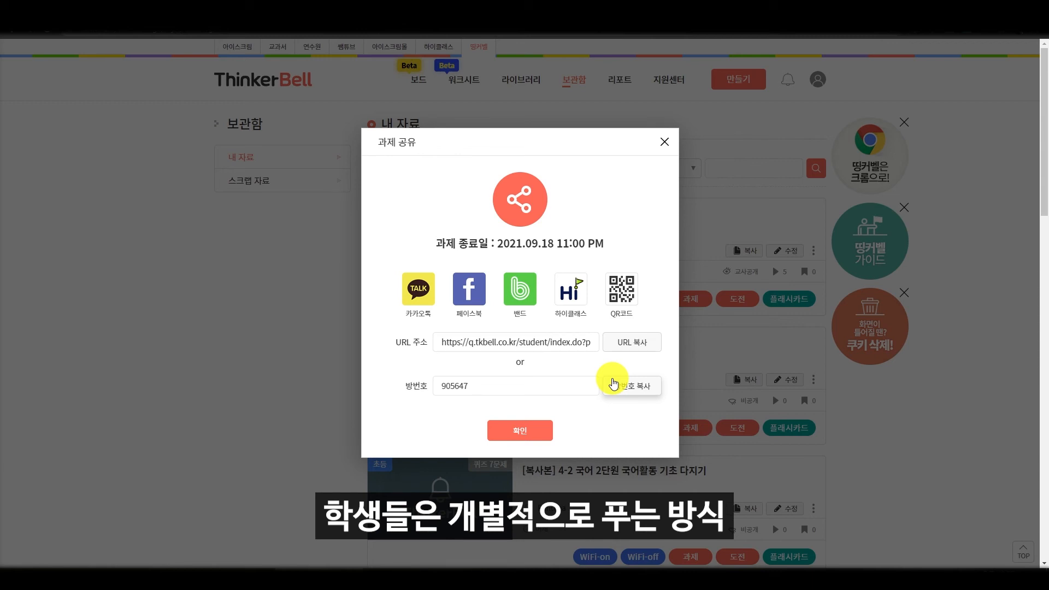
{"action": "left_click", "coordinate": [664, 143]}
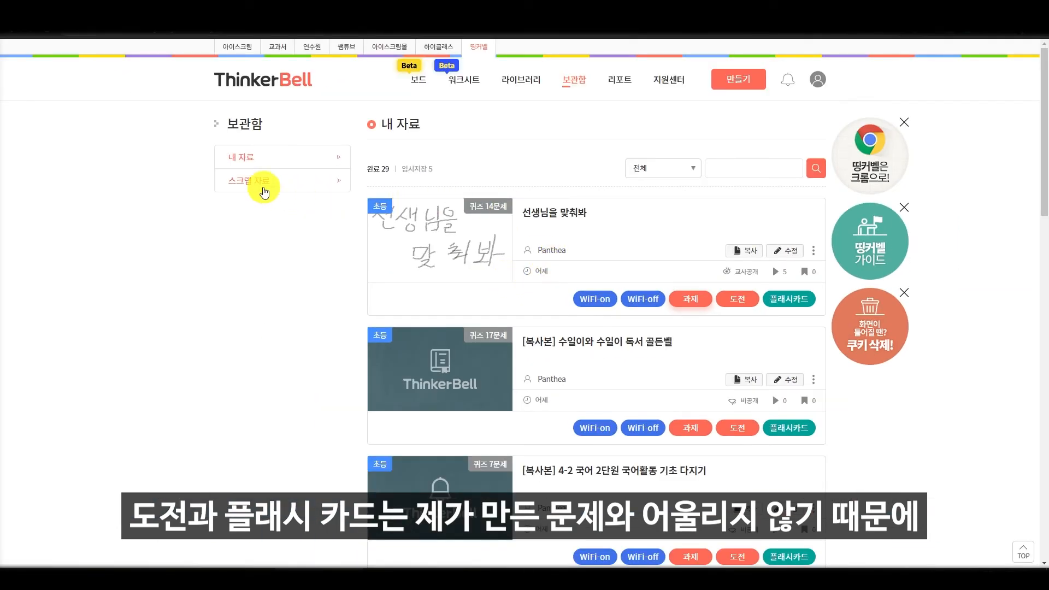
Start the flashcards of the scrapped quiz "[띵초영800]_DAY3~4_뜻맞히기" from 스크랩 자료
{"action": "left_click", "coordinate": [258, 184]}
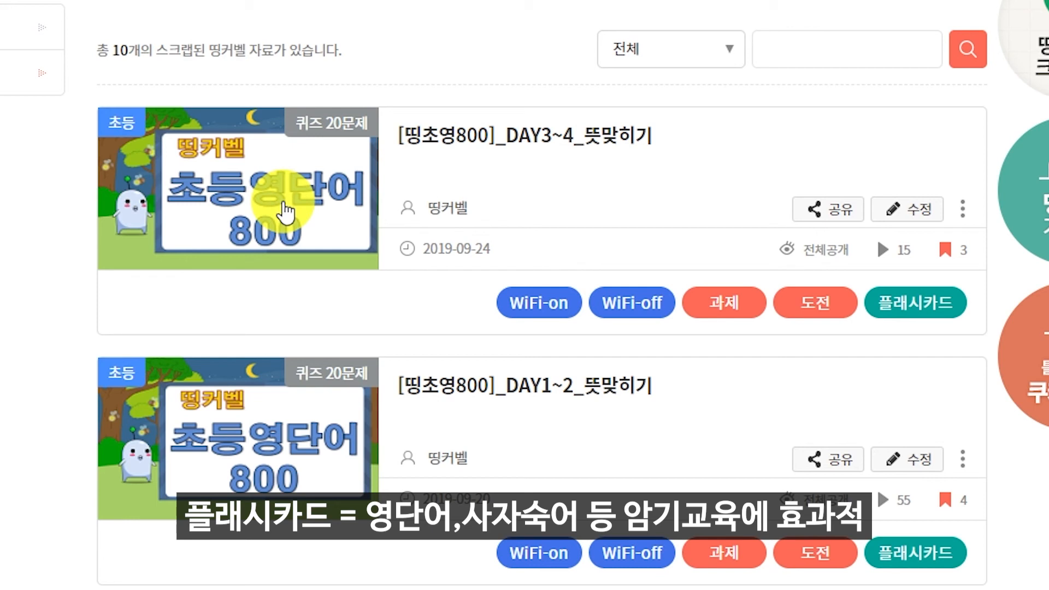
{"action": "left_click", "coordinate": [904, 316]}
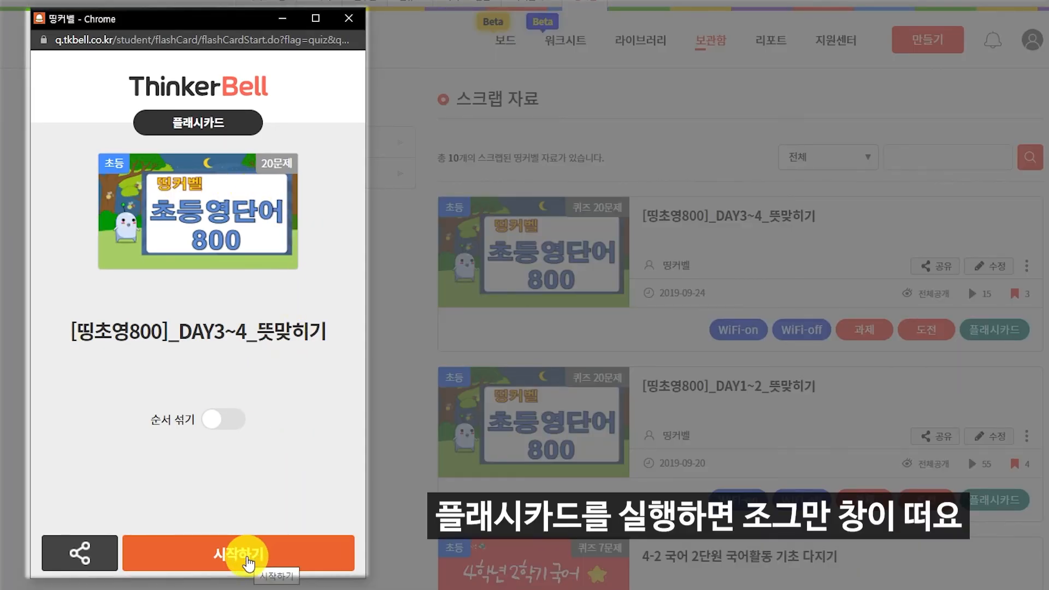
{"action": "left_click", "coordinate": [249, 563]}
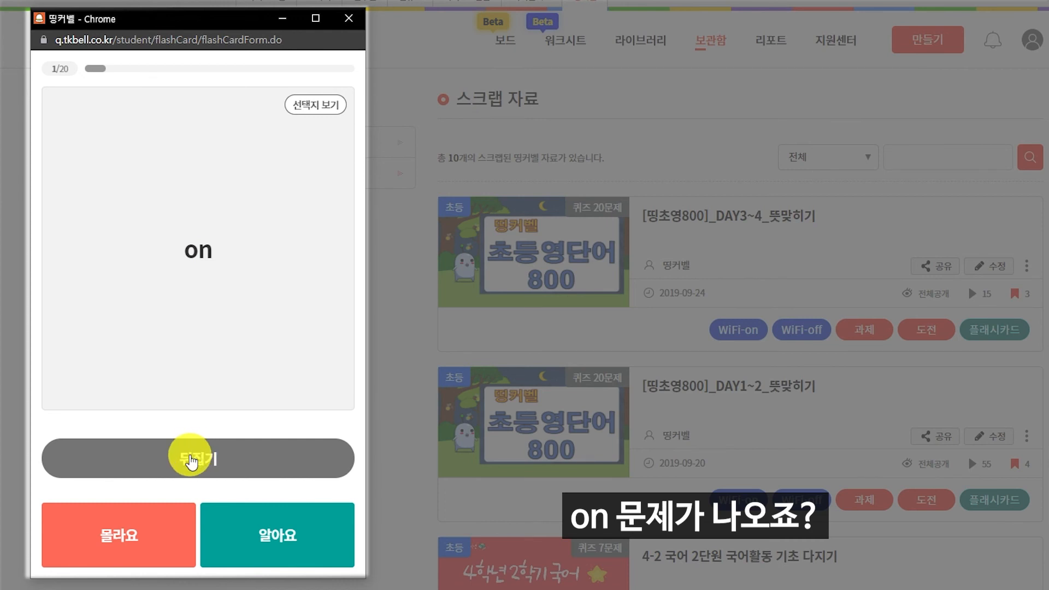
Check the meanings of the first two flashcards, marking "on" as 알아요 and "cheap" as 몰라요
{"action": "left_click", "coordinate": [191, 462]}
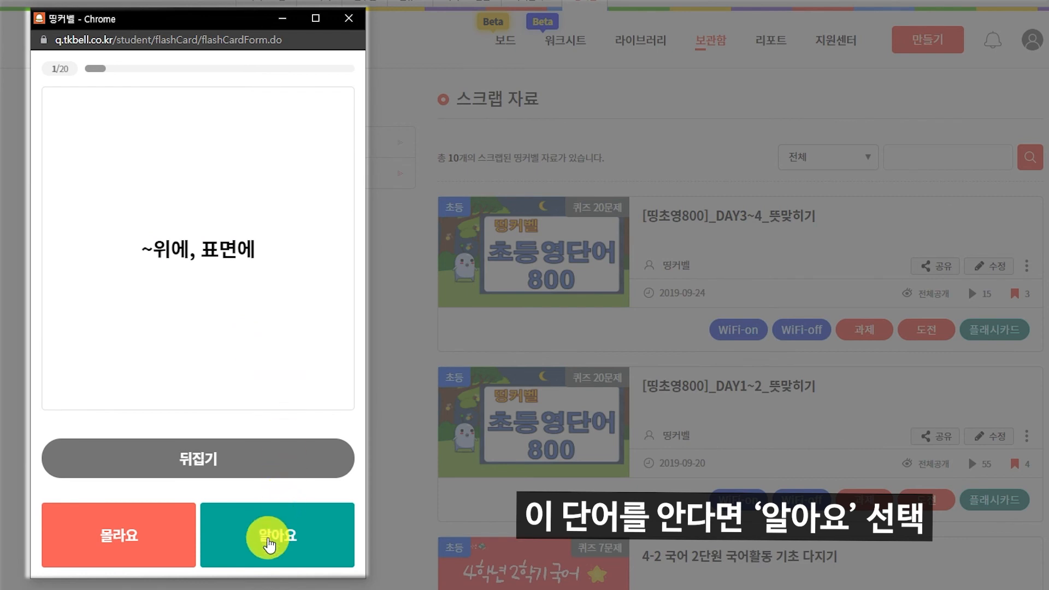
{"action": "left_click", "coordinate": [269, 539]}
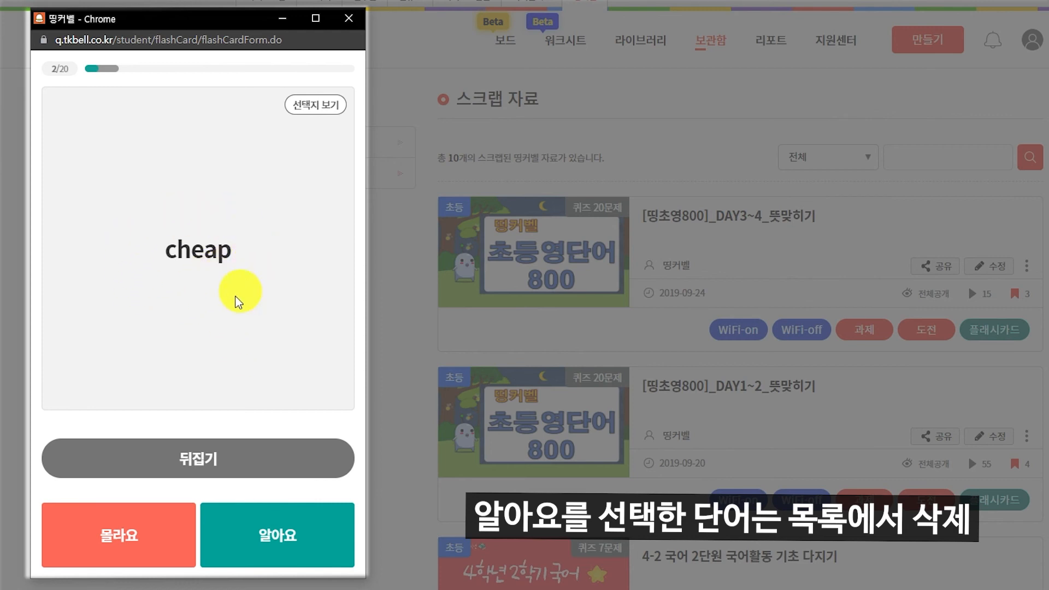
{"action": "left_click", "coordinate": [197, 458]}
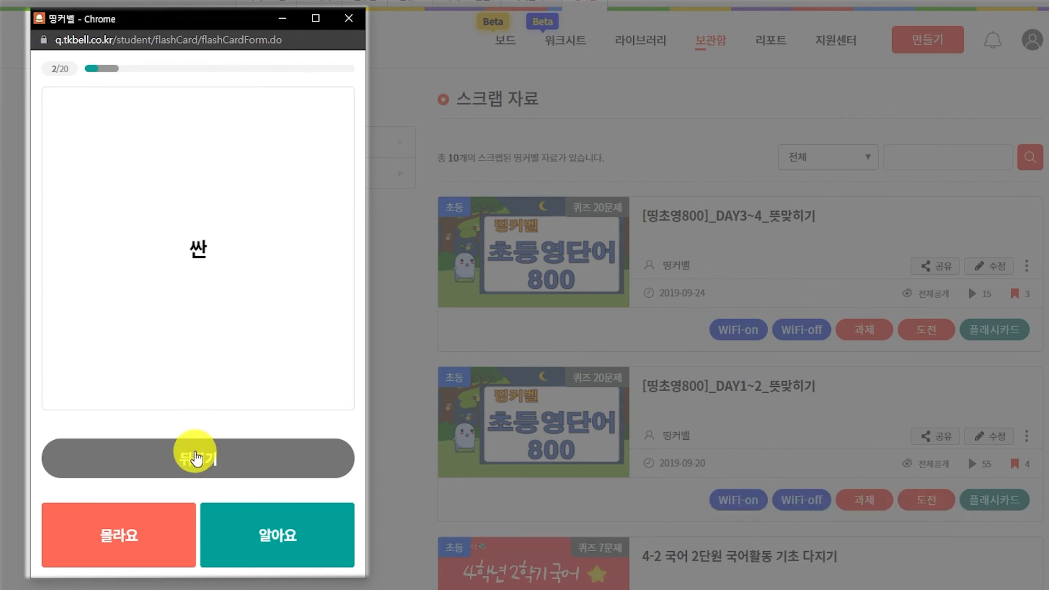
{"action": "left_click", "coordinate": [197, 458]}
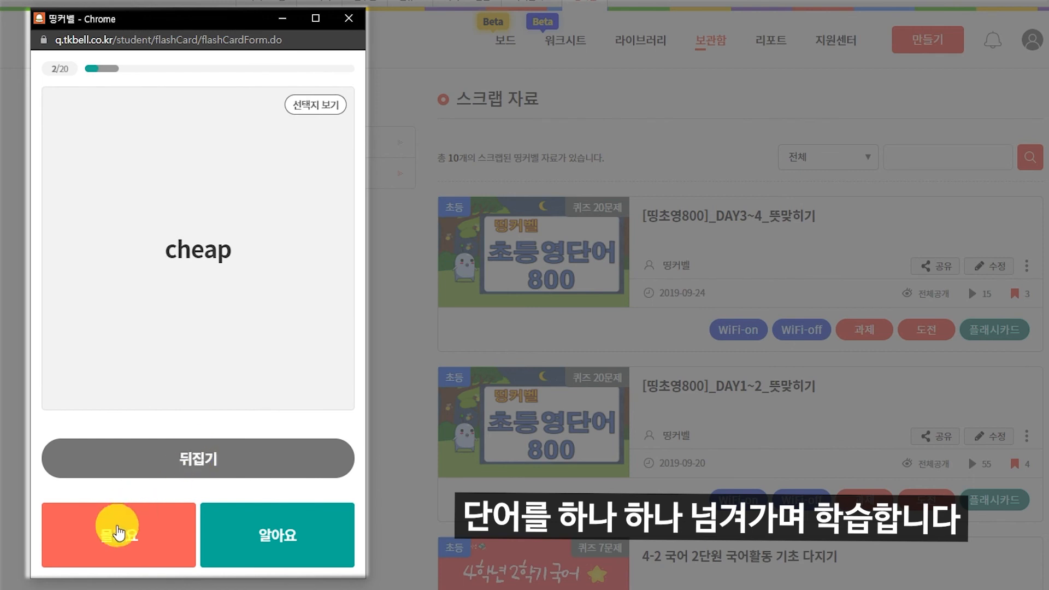
{"action": "left_click", "coordinate": [109, 544]}
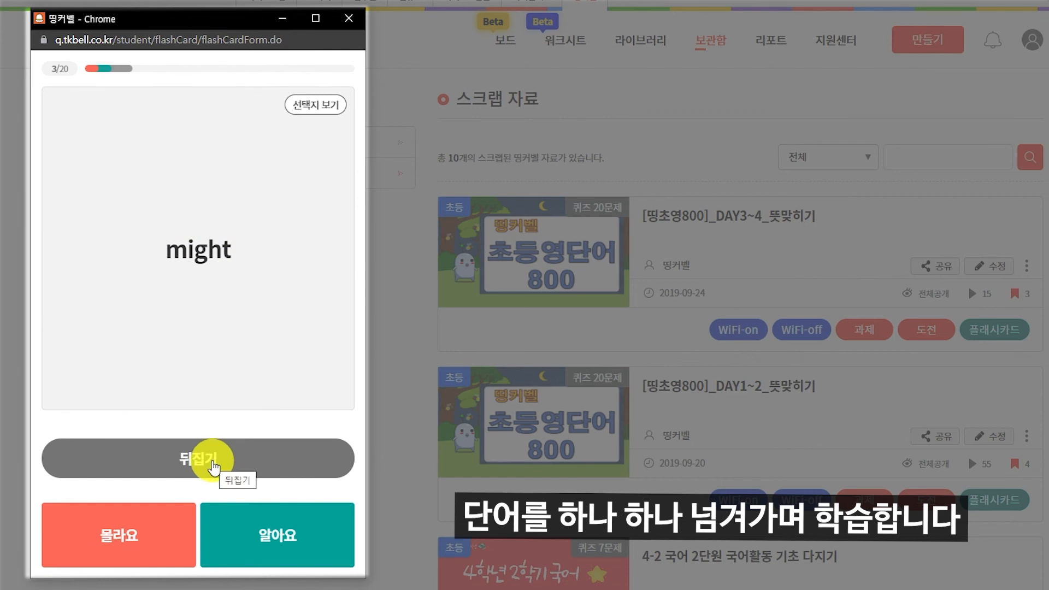
Sort the flashcards from "might" to "neck", marking "might" and "neck" as 몰라요 and the cards between them as 알아요
{"action": "left_click", "coordinate": [214, 467]}
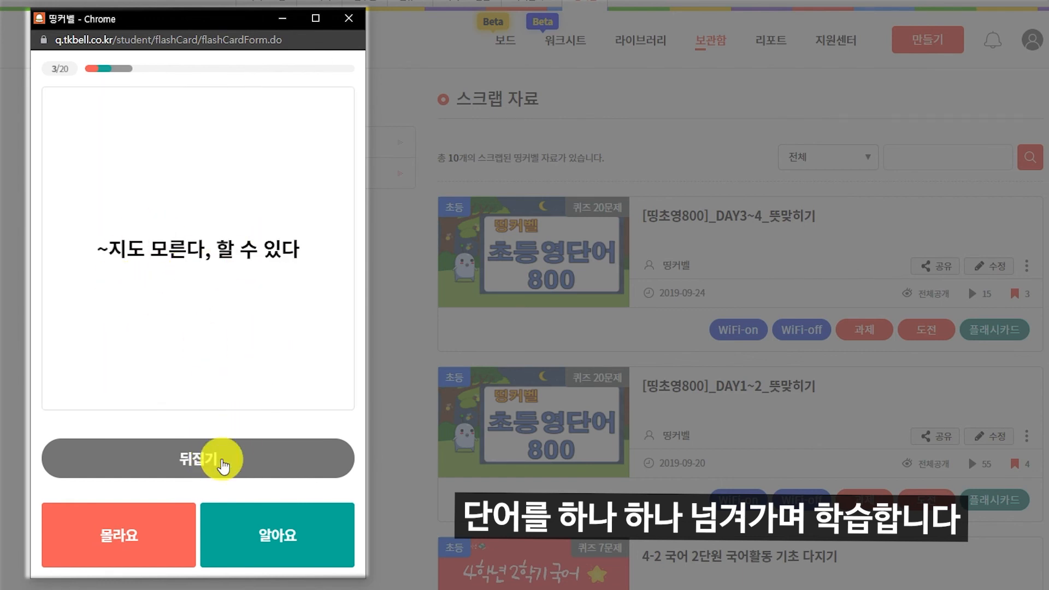
{"action": "left_click", "coordinate": [222, 464]}
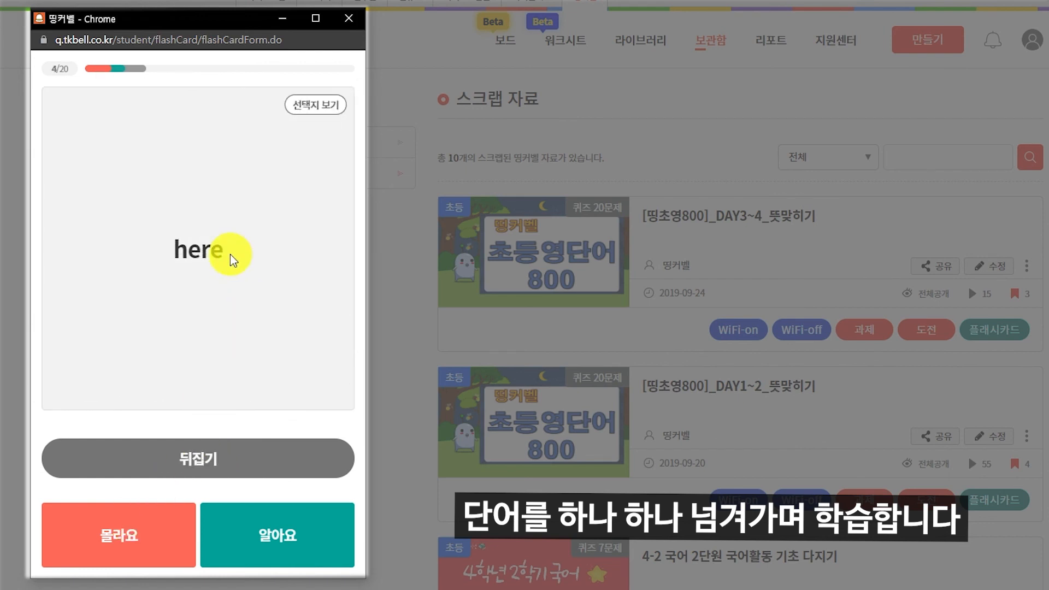
{"action": "left_click", "coordinate": [257, 530]}
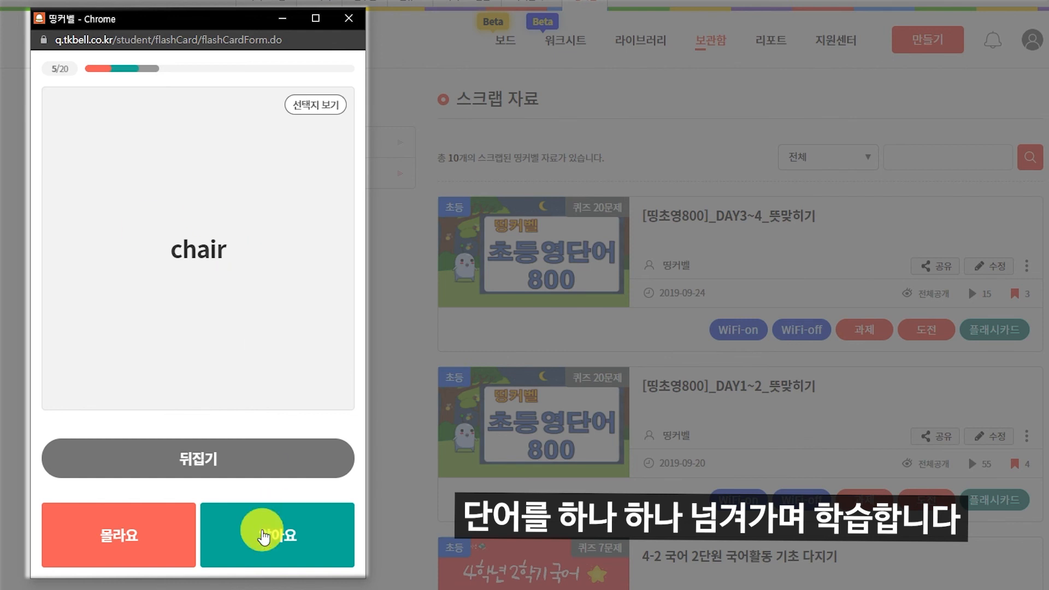
{"action": "left_click", "coordinate": [262, 536]}
{"action": "left_click", "coordinate": [255, 538]}
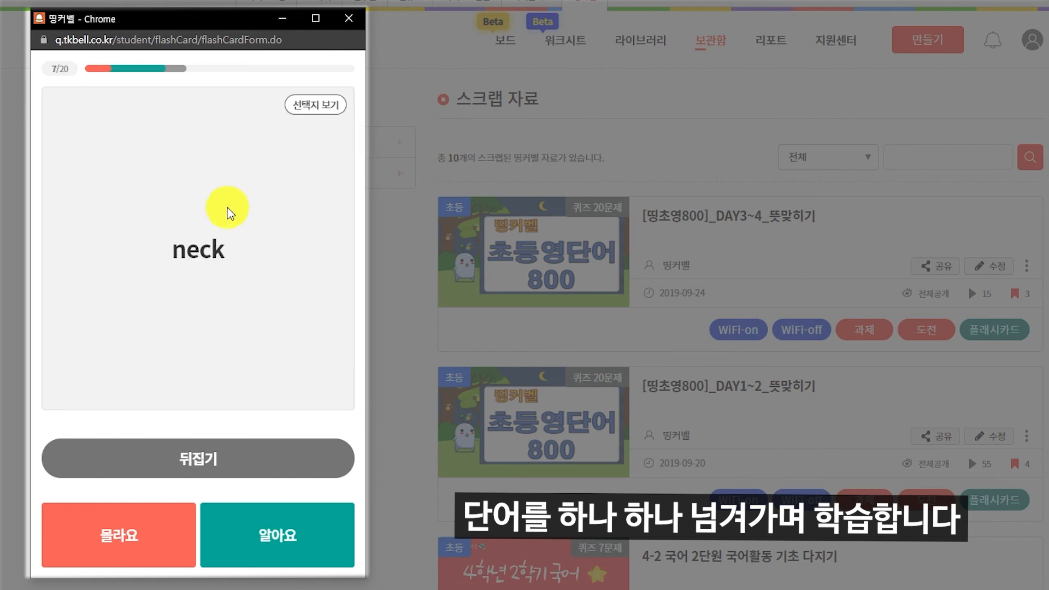
{"action": "left_click", "coordinate": [198, 462]}
{"action": "left_click", "coordinate": [123, 528]}
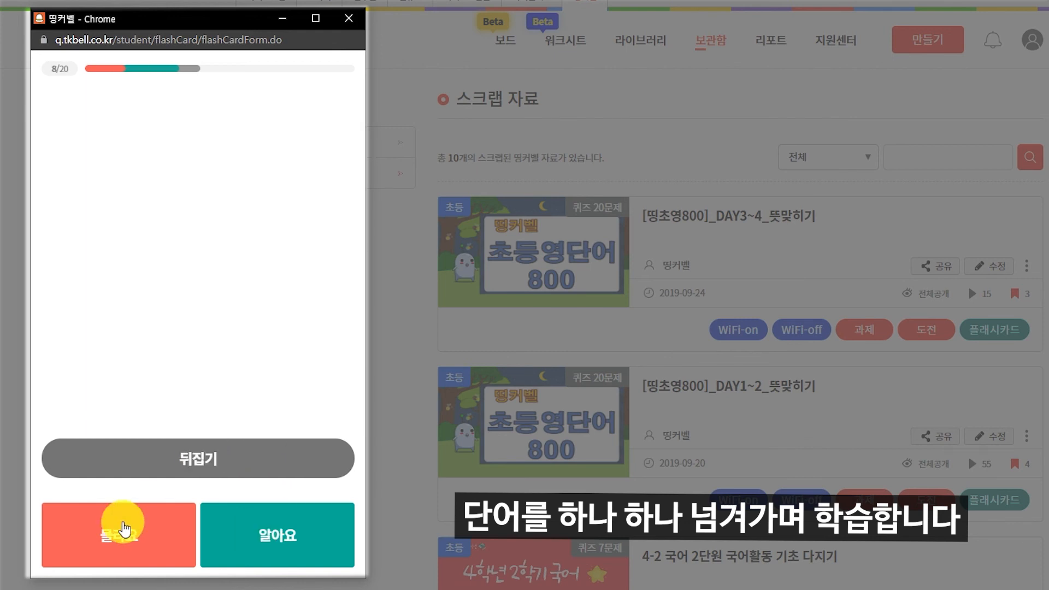
Sort the remaining flashcards of the 20-card set into 알아요 and 몰라요 until the set is complete
{"action": "left_click", "coordinate": [244, 532]}
{"action": "left_click", "coordinate": [258, 465]}
{"action": "left_click", "coordinate": [151, 531]}
{"action": "left_click", "coordinate": [235, 539]}
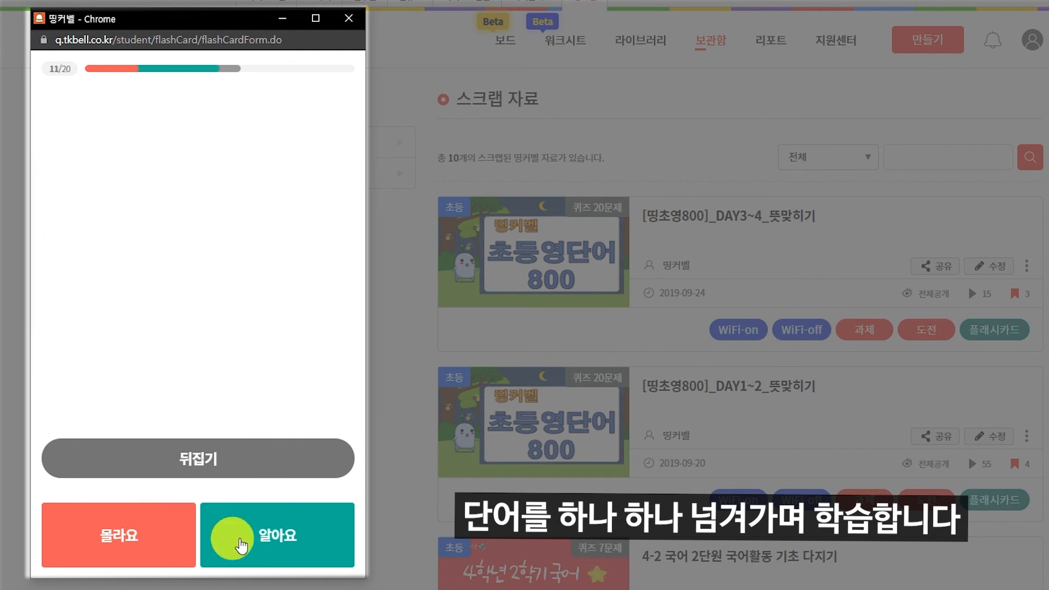
{"action": "left_click", "coordinate": [273, 533]}
{"action": "left_click", "coordinate": [168, 533]}
{"action": "left_click", "coordinate": [276, 534]}
{"action": "left_click", "coordinate": [280, 535]}
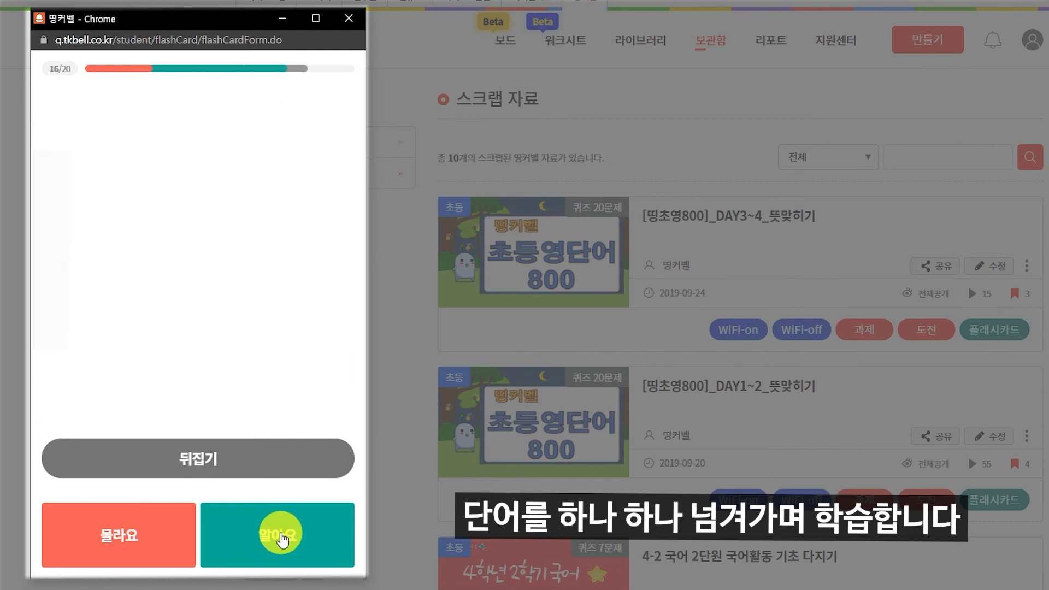
{"action": "left_click", "coordinate": [167, 534]}
{"action": "left_click", "coordinate": [120, 539]}
{"action": "left_click", "coordinate": [127, 546]}
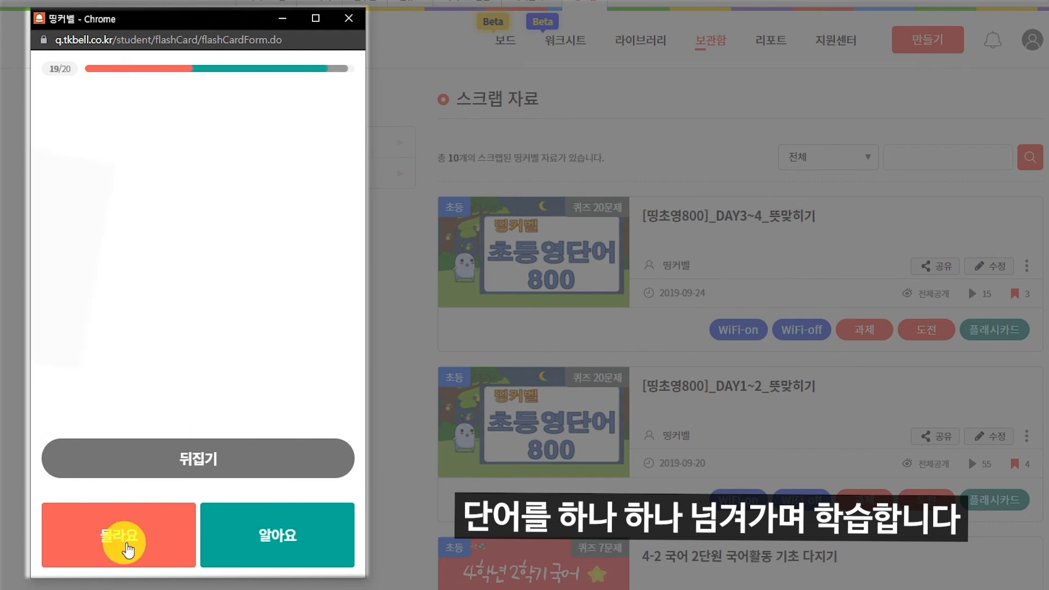
{"action": "left_click", "coordinate": [309, 547]}
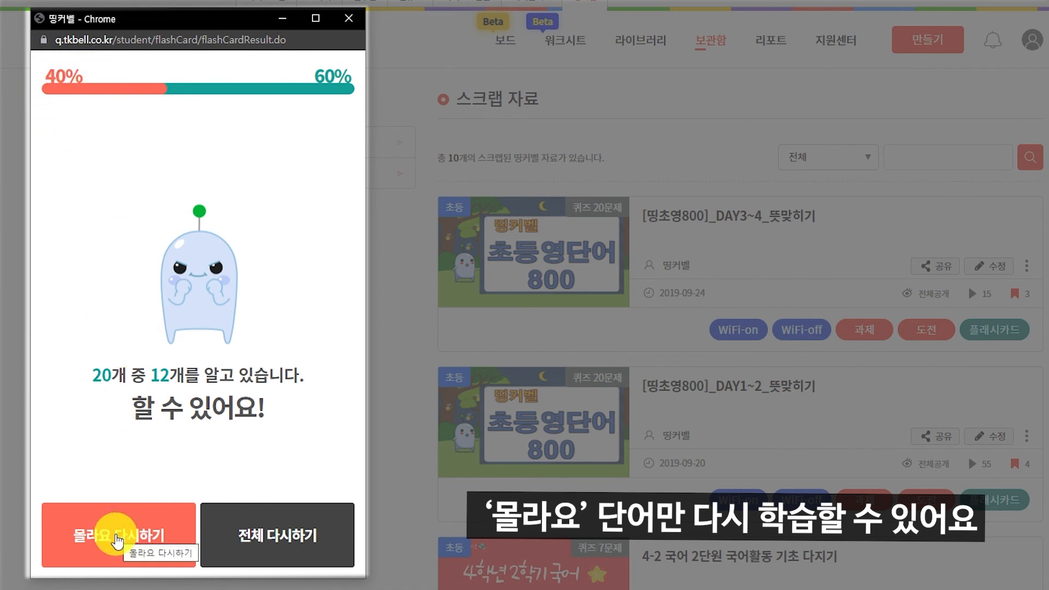
Repeat only the 몰라요 flashcards and sort all eight of them into 알아요 and 몰라요
{"action": "left_click", "coordinate": [113, 543]}
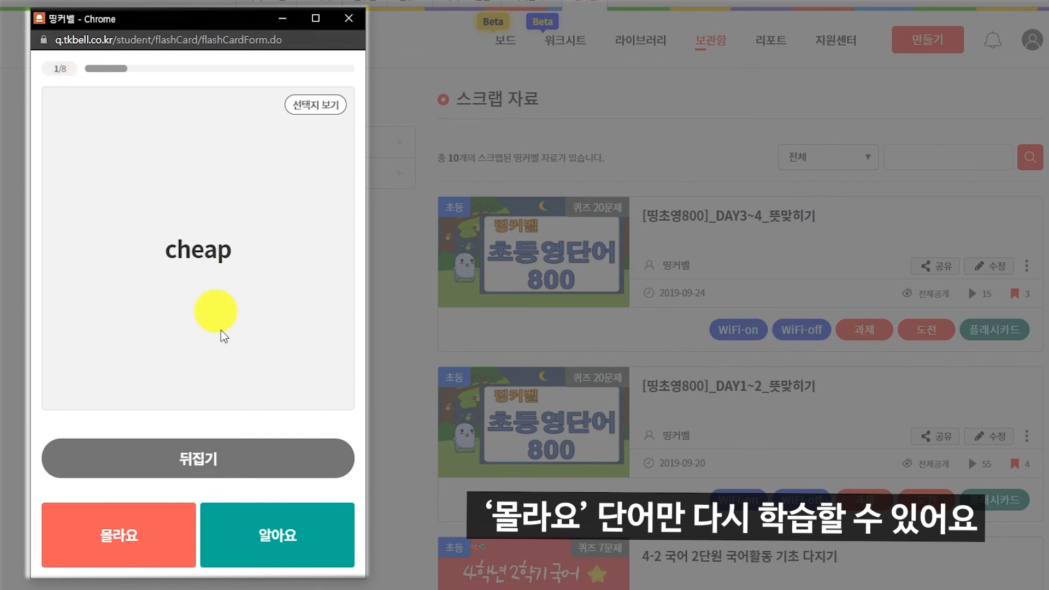
{"action": "left_click", "coordinate": [245, 561]}
{"action": "left_click", "coordinate": [143, 541]}
{"action": "left_click", "coordinate": [145, 542]}
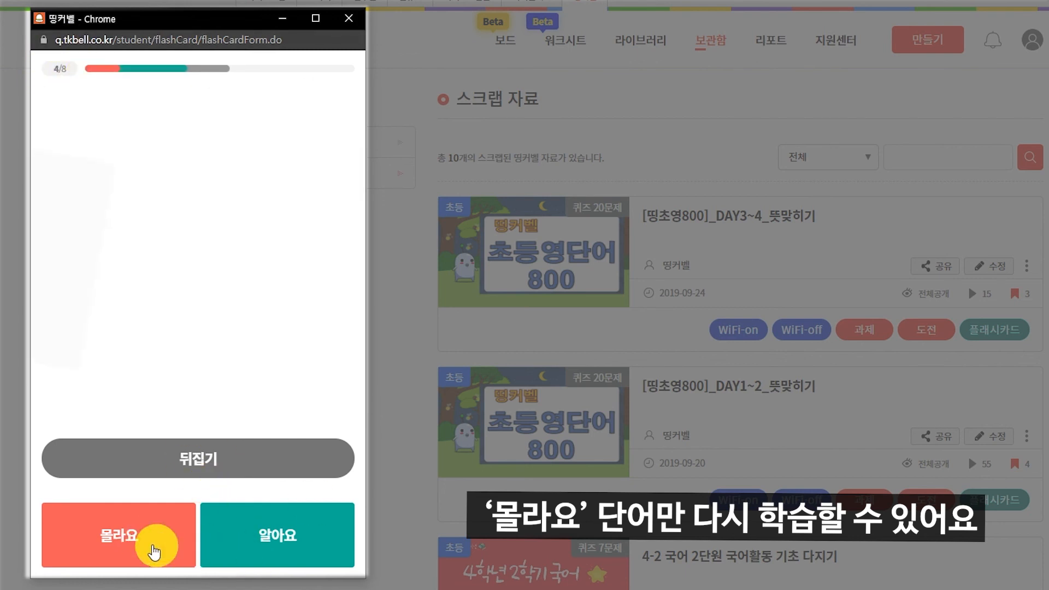
{"action": "left_click", "coordinate": [263, 544]}
{"action": "left_click", "coordinate": [263, 544]}
{"action": "left_click", "coordinate": [263, 544]}
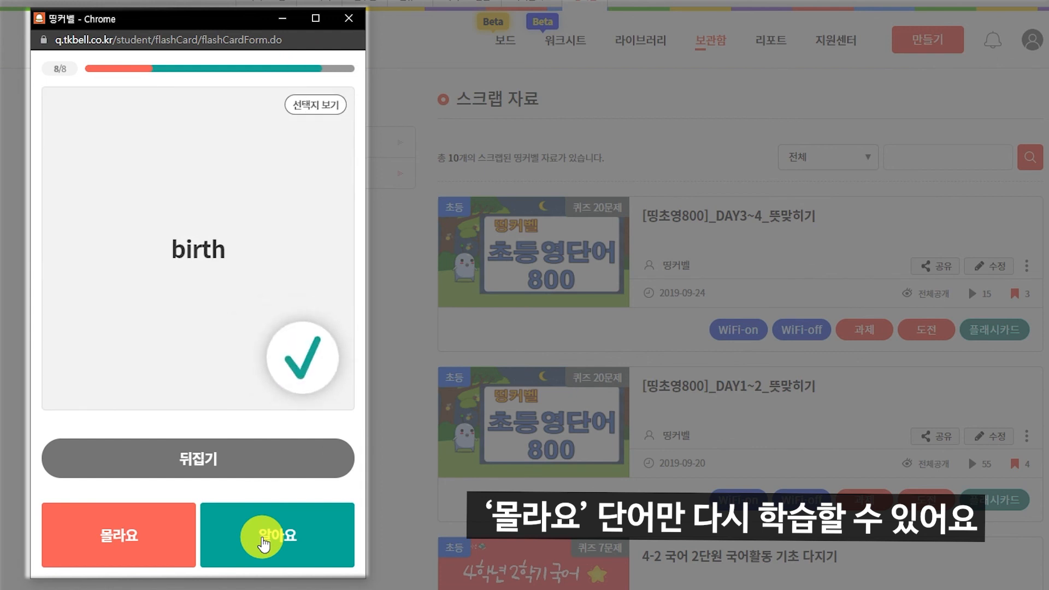
{"action": "left_click", "coordinate": [147, 539]}
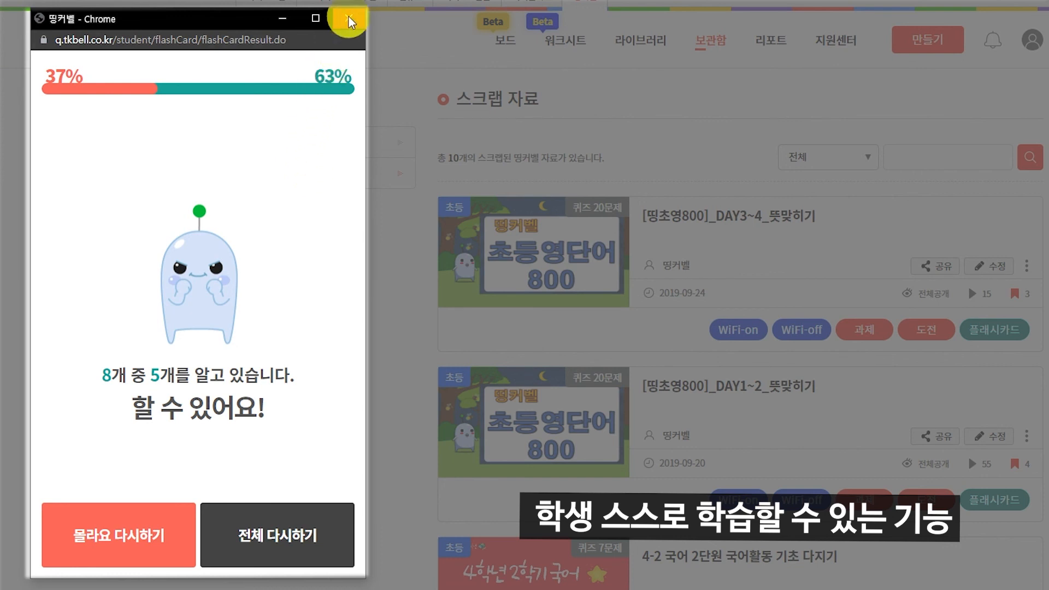
Go back to the start of the full flashcard set, copy its share URL and close the flashcard window
{"action": "left_click", "coordinate": [298, 522]}
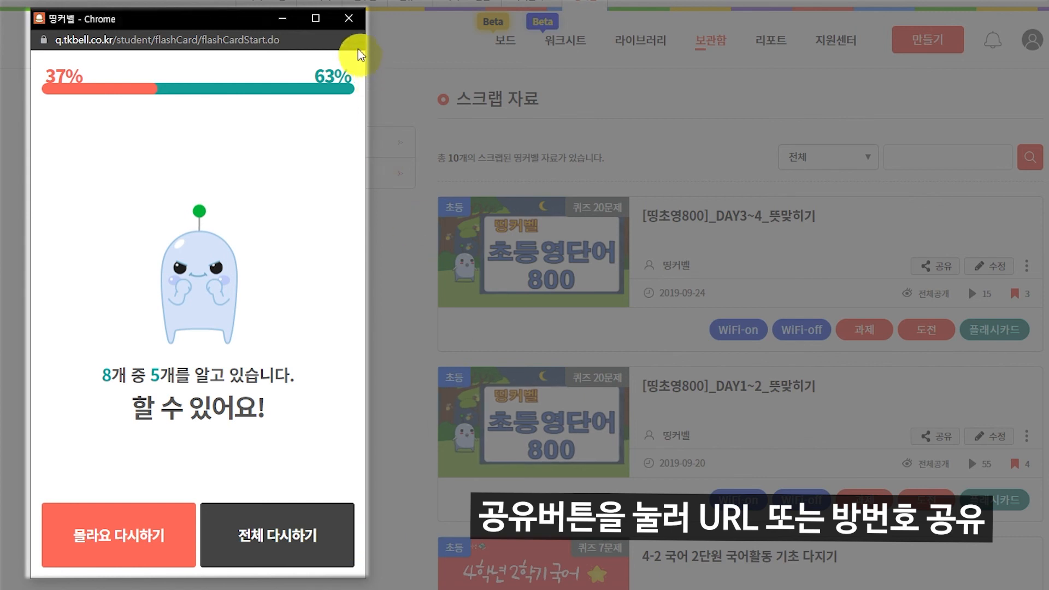
{"action": "left_click", "coordinate": [76, 553]}
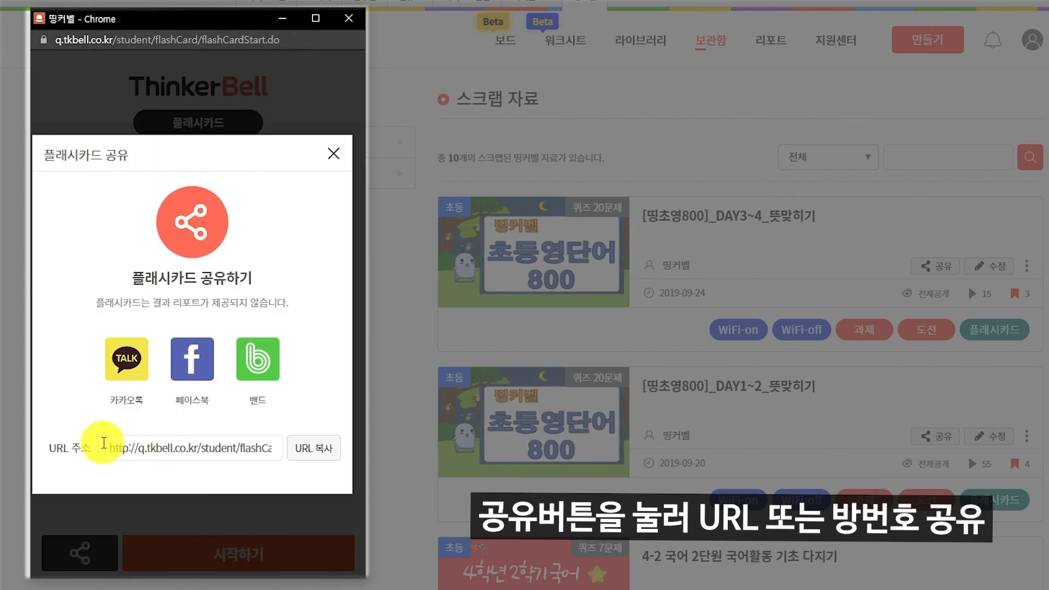
{"action": "left_click_drag", "start_coordinate": [107, 447], "coordinate": [316, 464]}
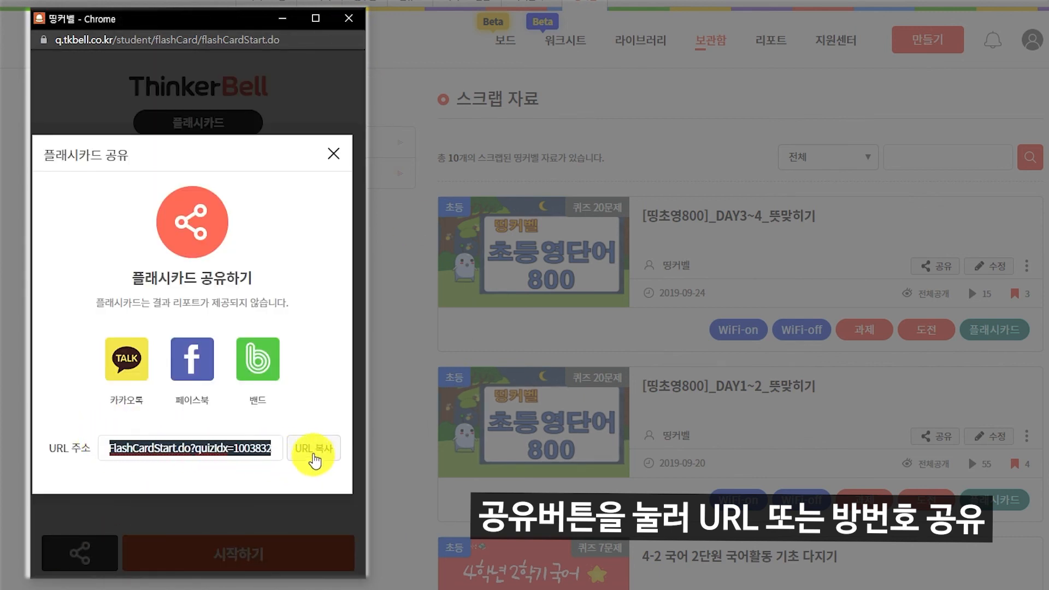
{"action": "left_click", "coordinate": [314, 451]}
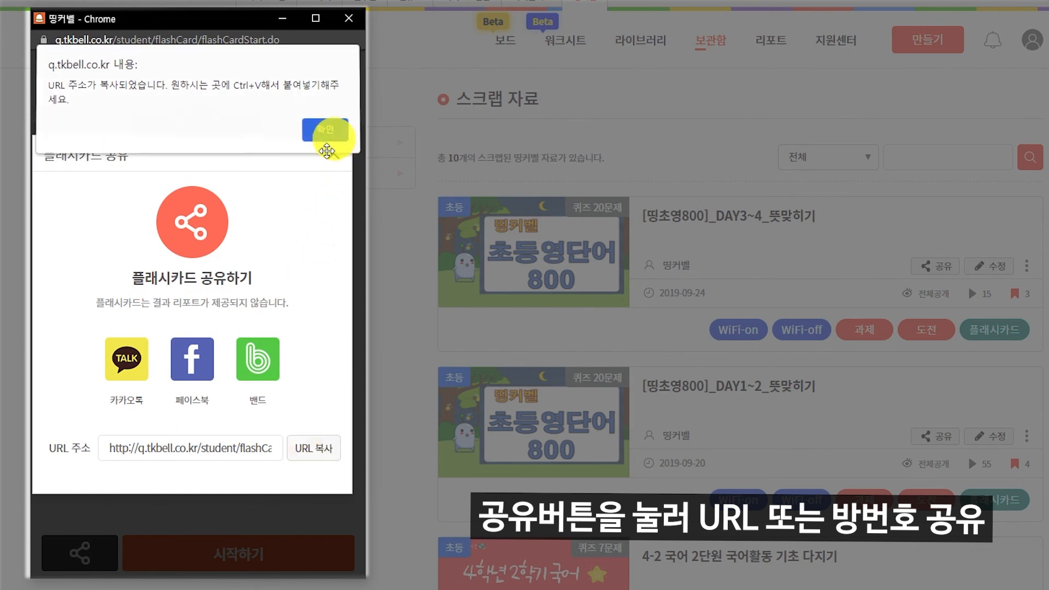
{"action": "left_click", "coordinate": [329, 134]}
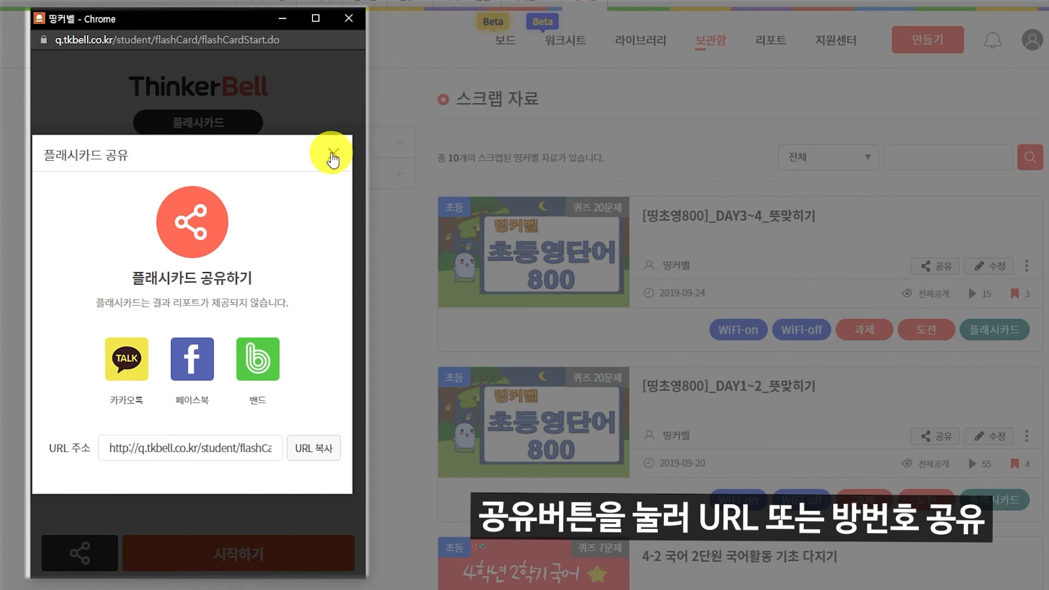
{"action": "left_click", "coordinate": [332, 153]}
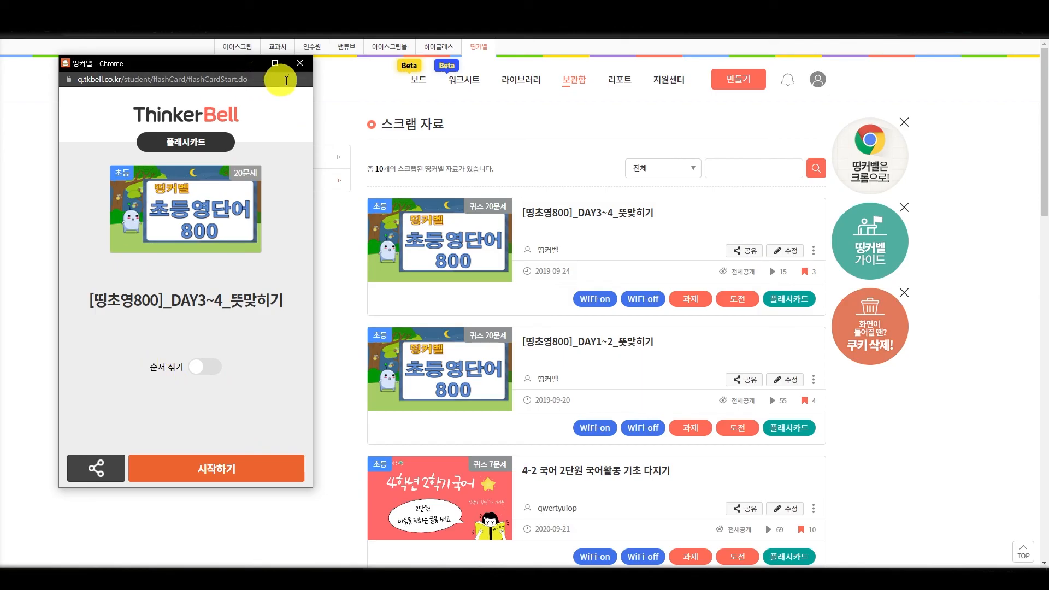
{"action": "left_click", "coordinate": [300, 64]}
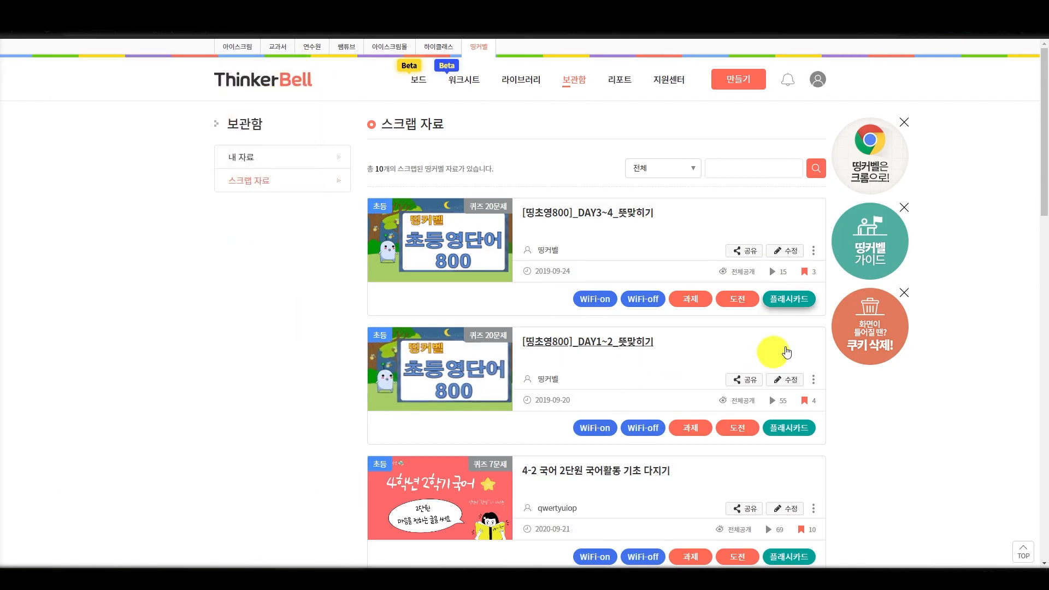
Open the 도전 mode of "[띵초영800]_DAY3~4_뜻맞히기" and start the challenge with the nickname "연습용"
{"action": "left_click", "coordinate": [732, 301]}
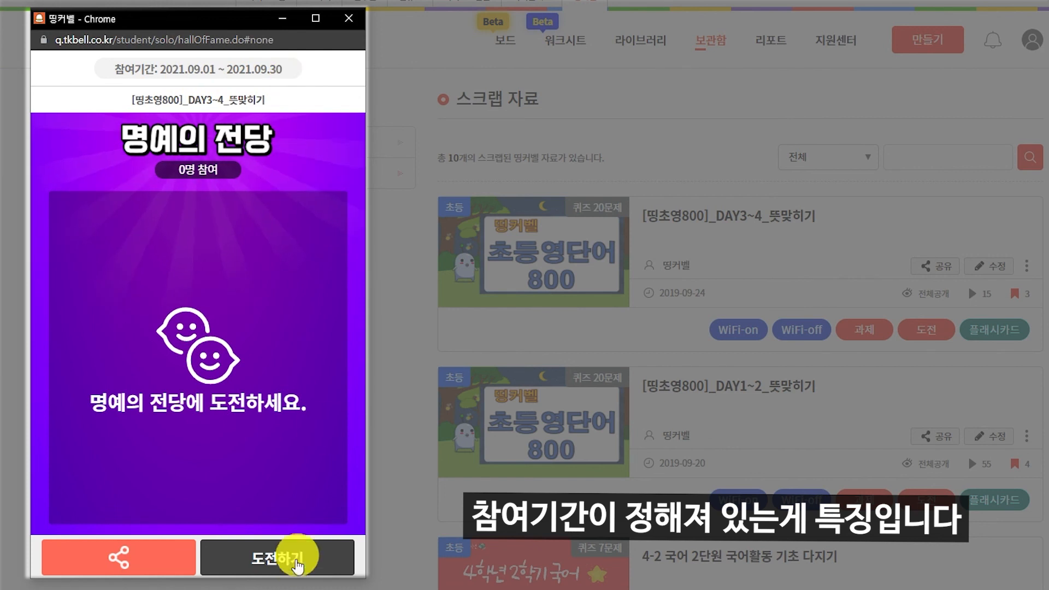
{"action": "left_click", "coordinate": [288, 570]}
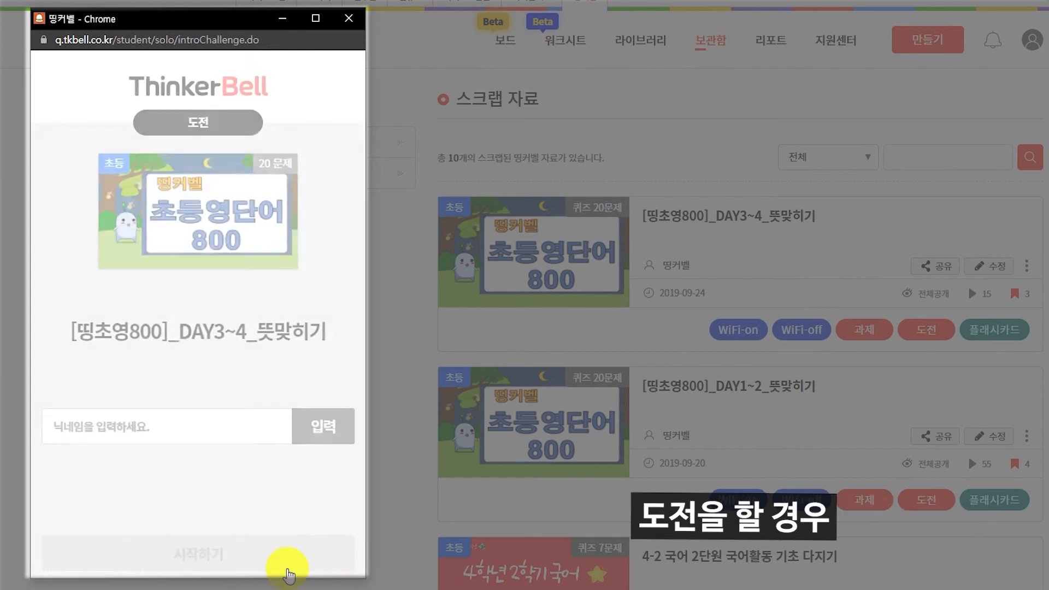
{"action": "left_click", "coordinate": [225, 430]}
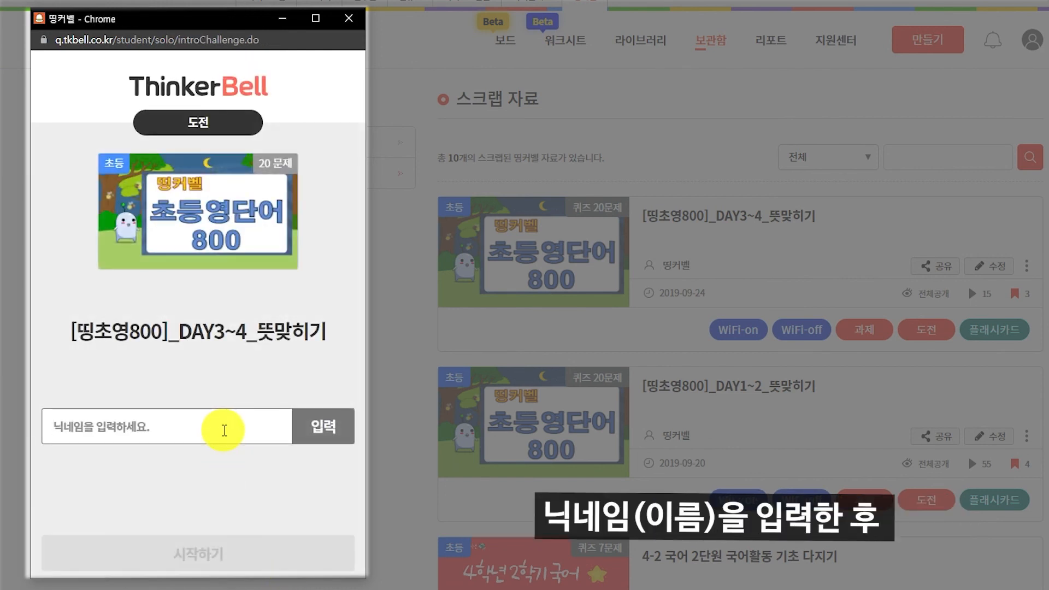
{"action": "type", "text": "연습용"}
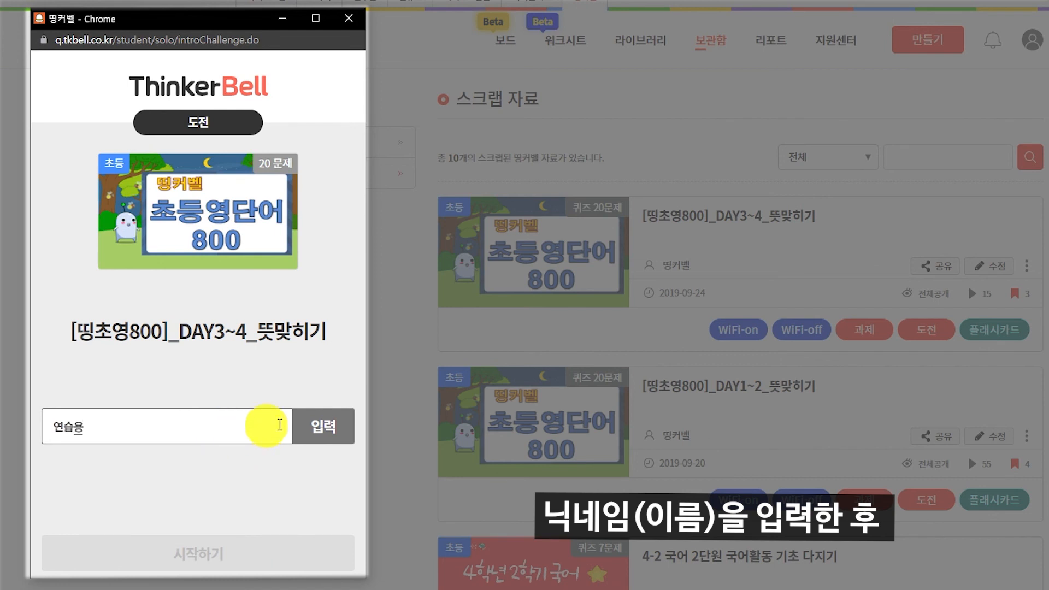
{"action": "left_click", "coordinate": [323, 427]}
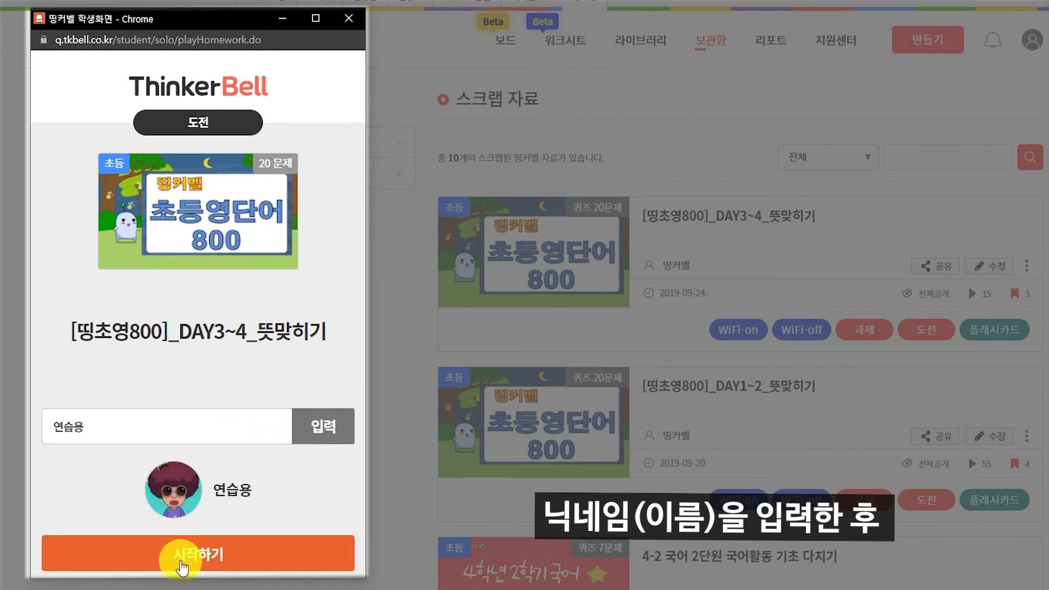
{"action": "left_click", "coordinate": [182, 568]}
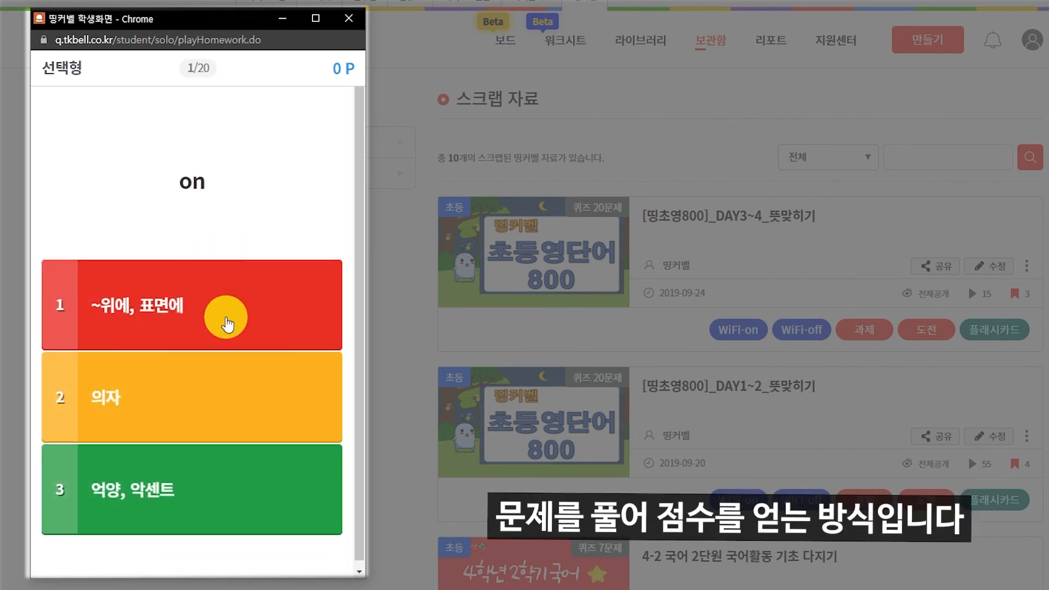
Answer the challenge questions through to "know", choosing "~위에, 표면에" for "on", "싼" for "cheap" and "알다" for "know"
{"action": "left_click", "coordinate": [226, 325]}
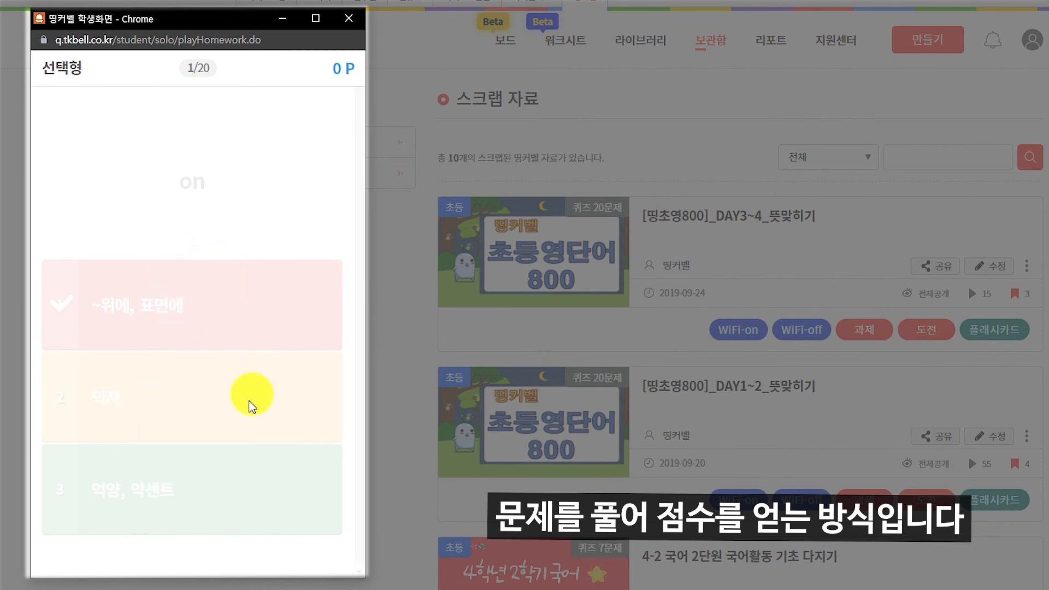
{"action": "left_click", "coordinate": [276, 555]}
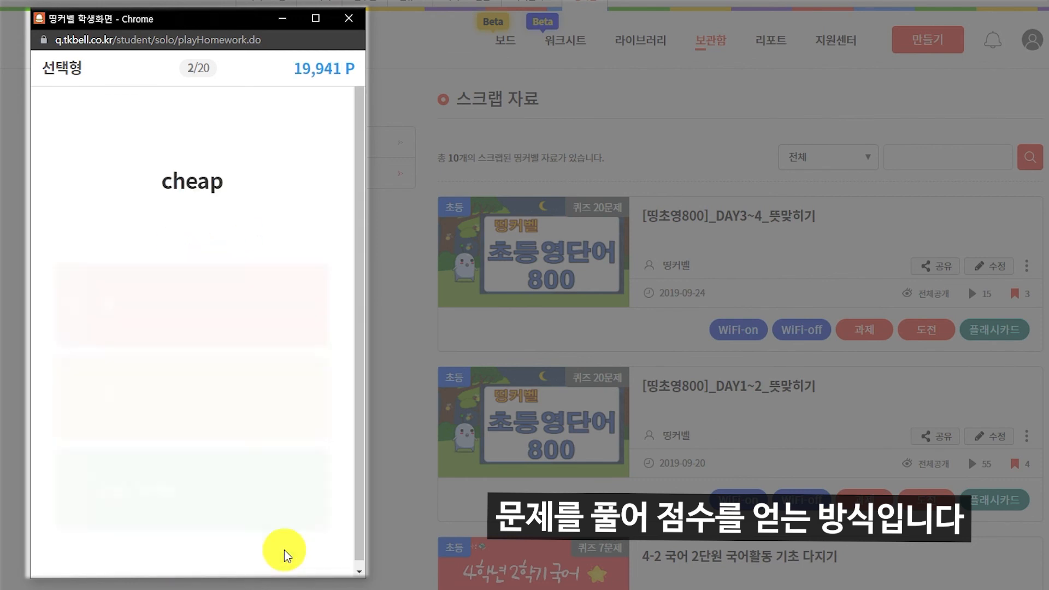
{"action": "left_click", "coordinate": [206, 399]}
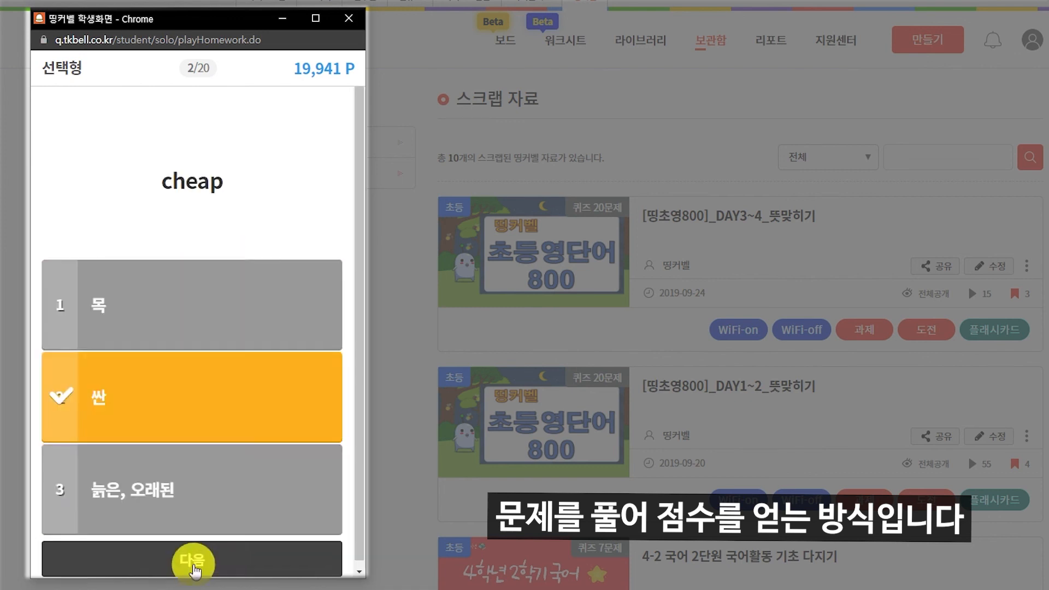
{"action": "left_click", "coordinate": [195, 570]}
{"action": "left_click", "coordinate": [204, 306]}
{"action": "left_click", "coordinate": [204, 558]}
{"action": "left_click", "coordinate": [218, 312]}
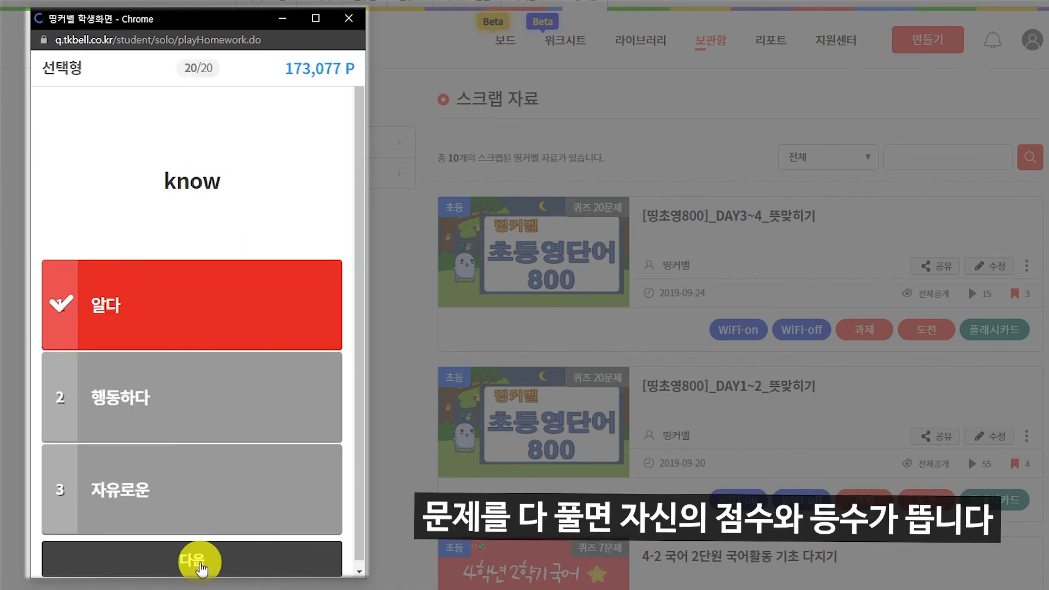